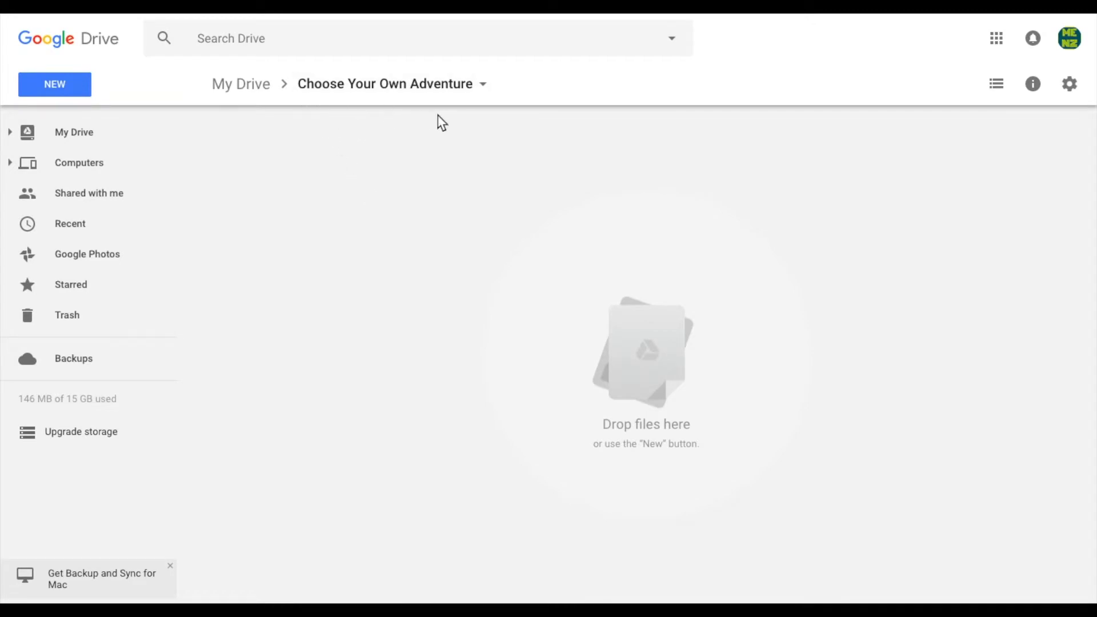
Step: Create a blank Google Drawing in the Choose Your Own Adventure folder via New > More
click(68, 86)
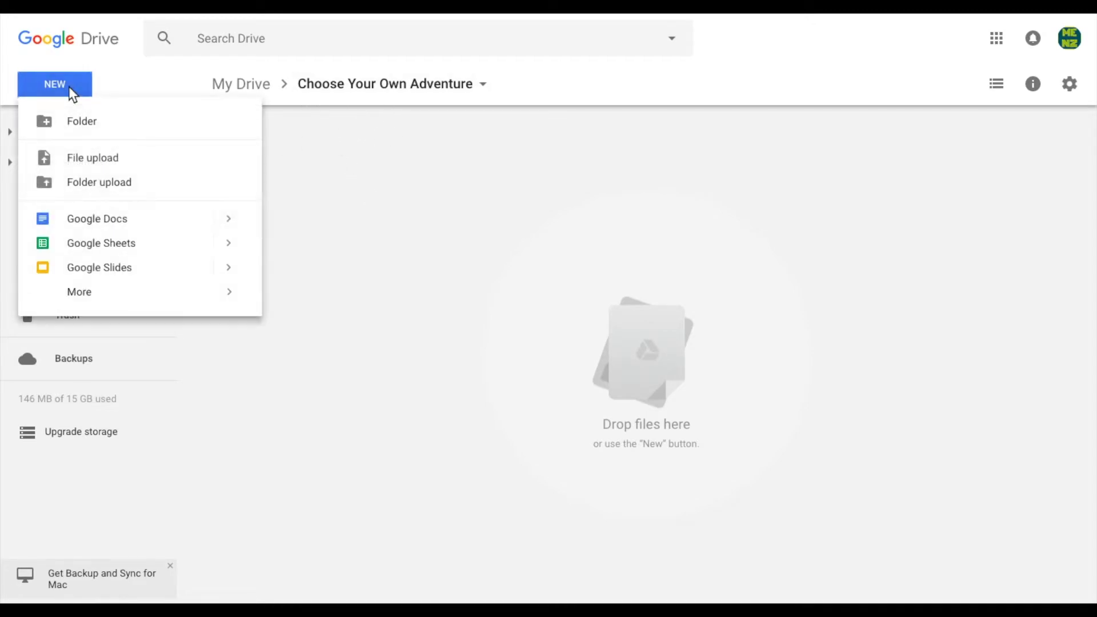
mouse_move(94, 289)
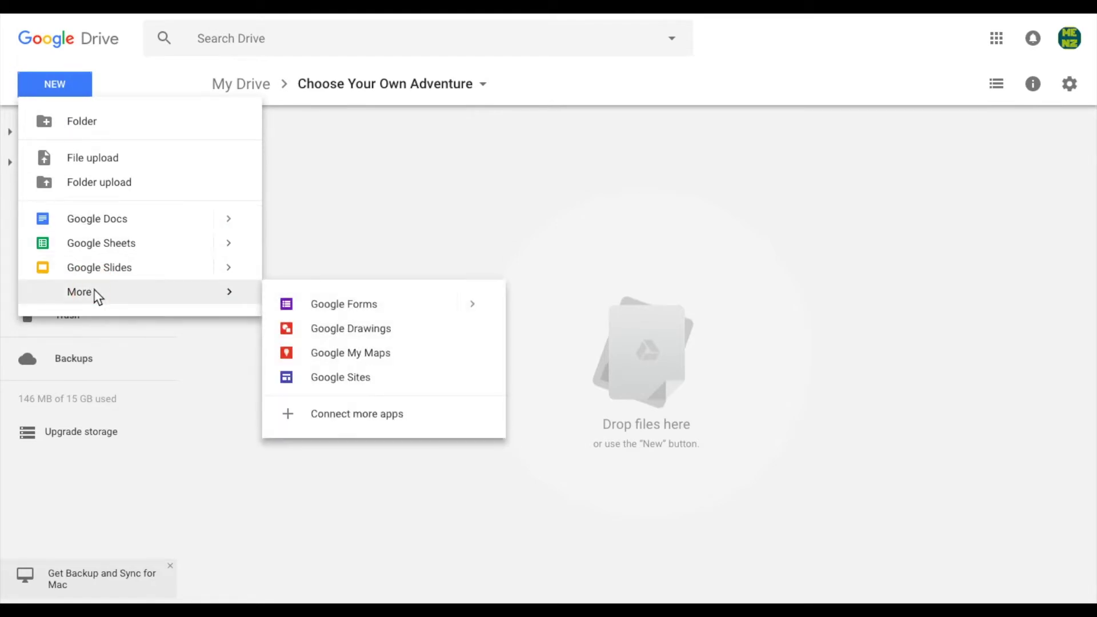
click(329, 327)
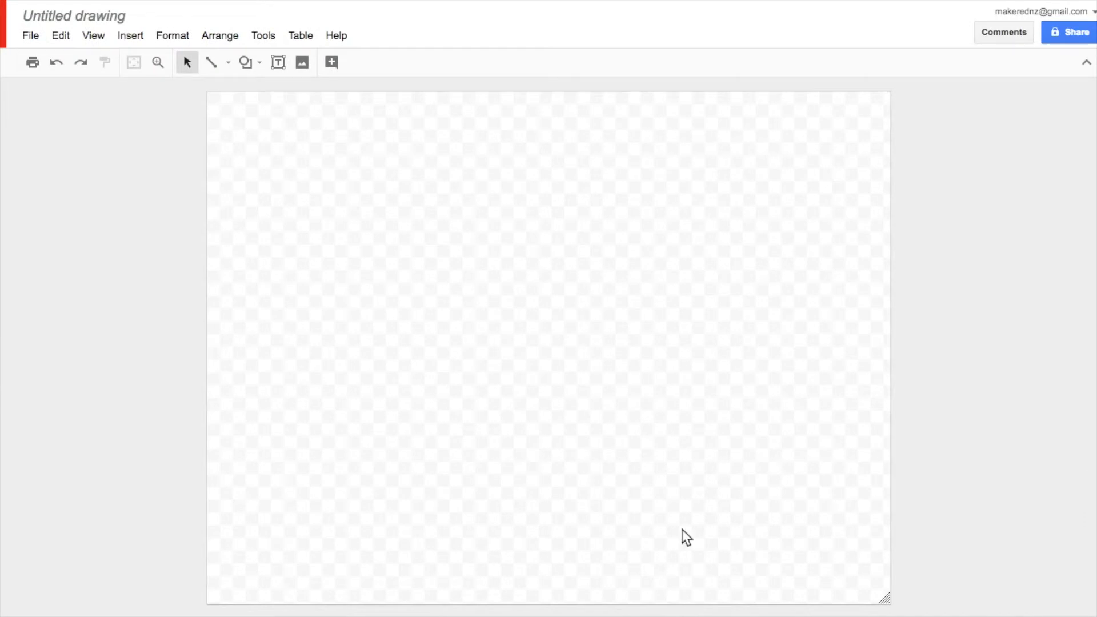
Step: Retitle the untitled drawing, typing 'Choose Your Own adventure P'
click(74, 12)
text(Choose Your Own a)
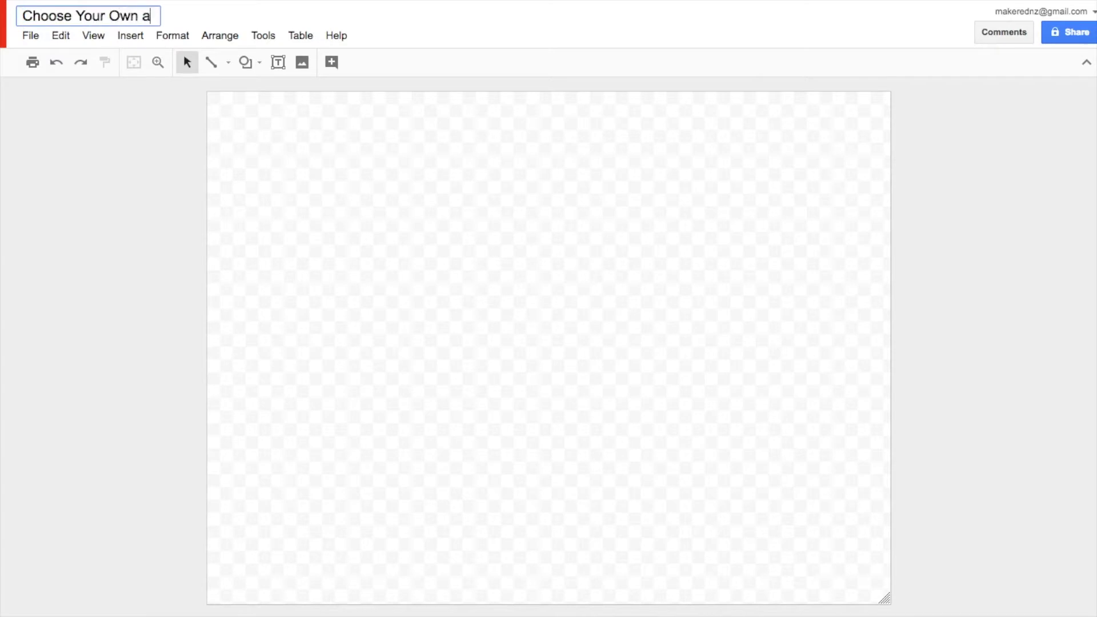
text(dventure P)
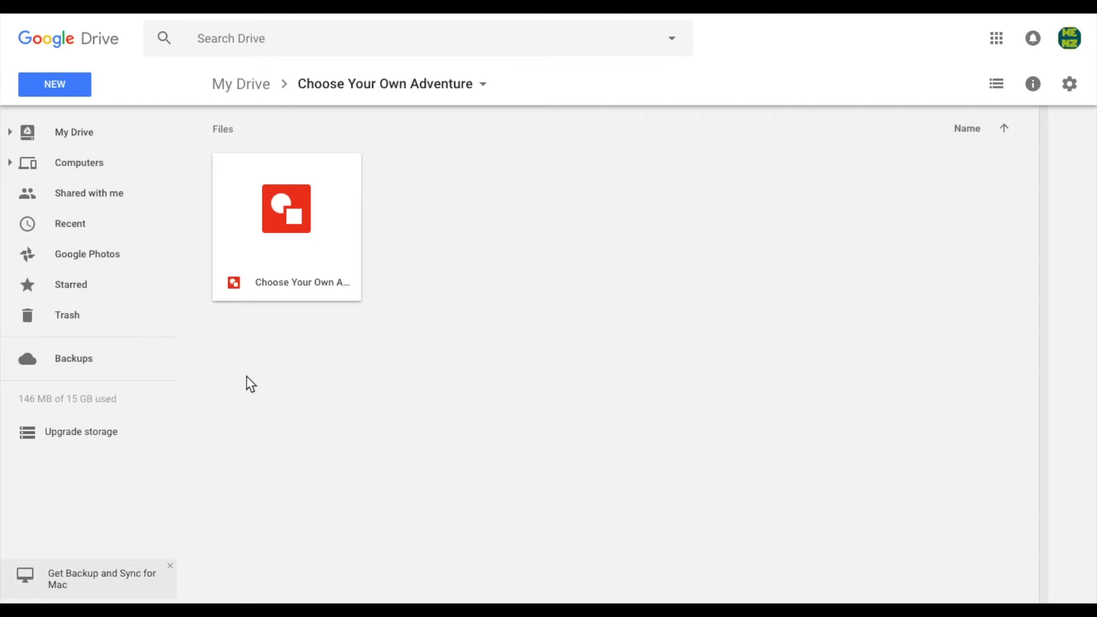
Step: Create a new Google Form in the Choose Your Own Adventure folder via New > More
click(62, 87)
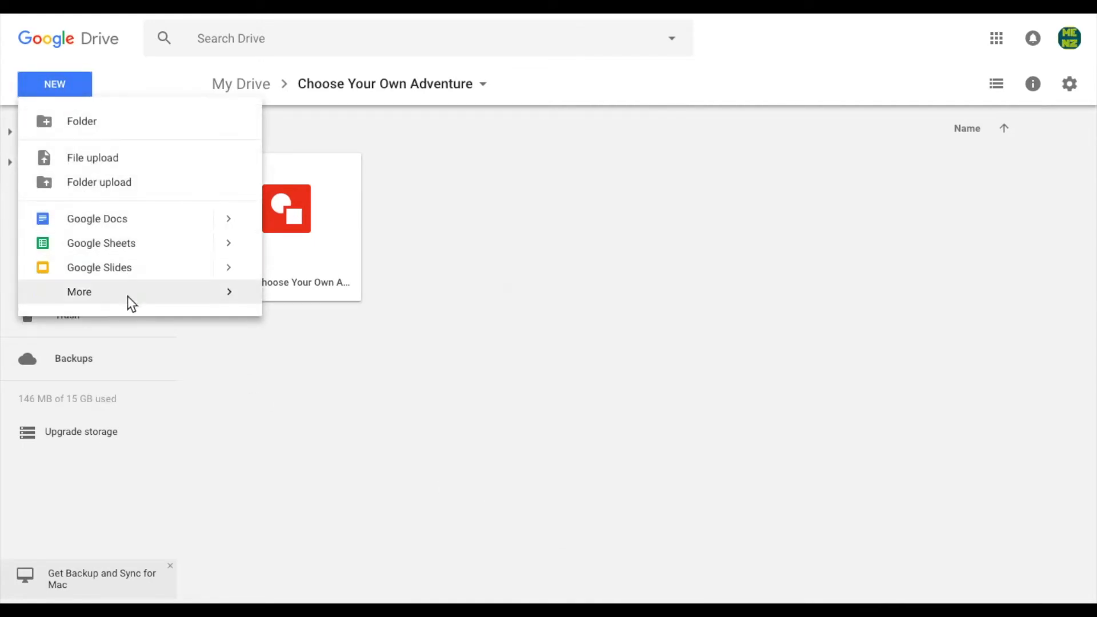
mouse_move(128, 296)
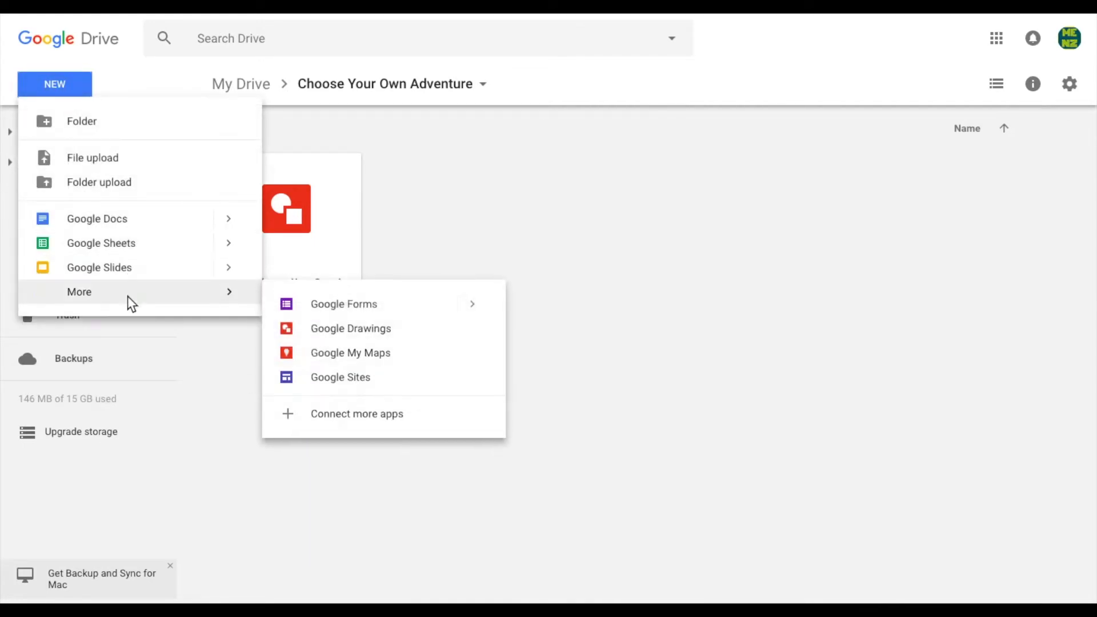
click(310, 311)
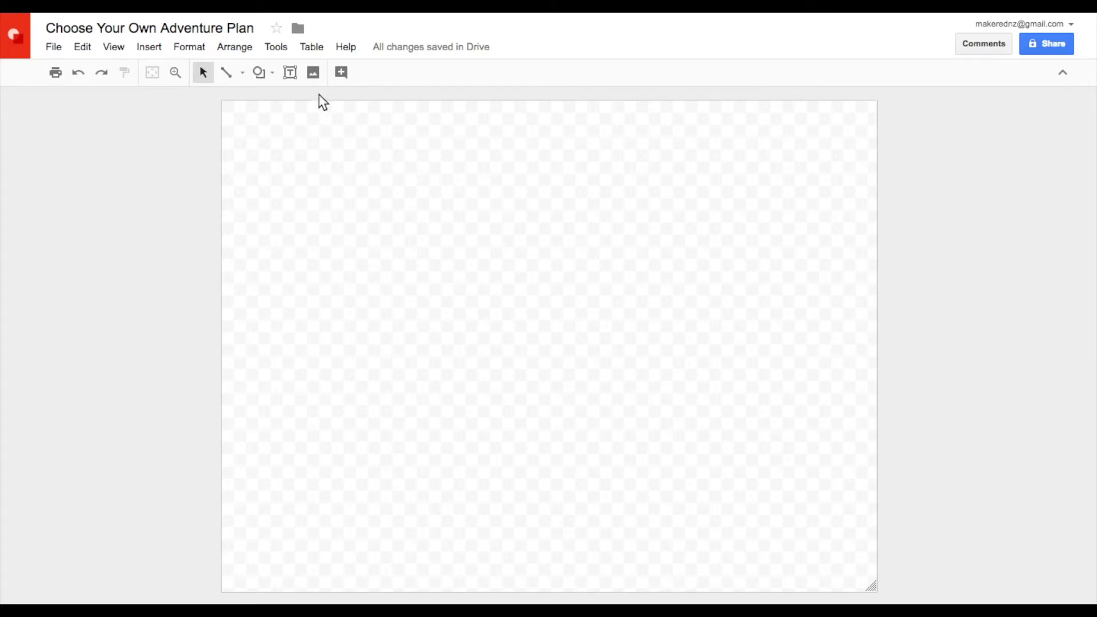
Step: Draw a text box with bright green fill and a 1px border at the page's top centre
click(290, 79)
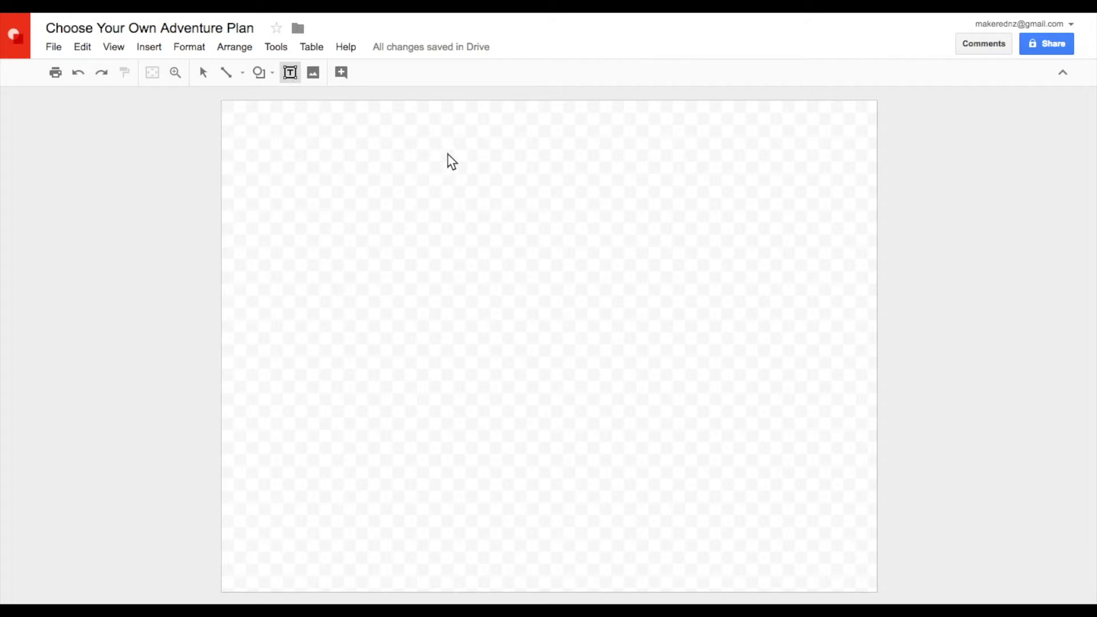
drag(461, 153, 543, 201)
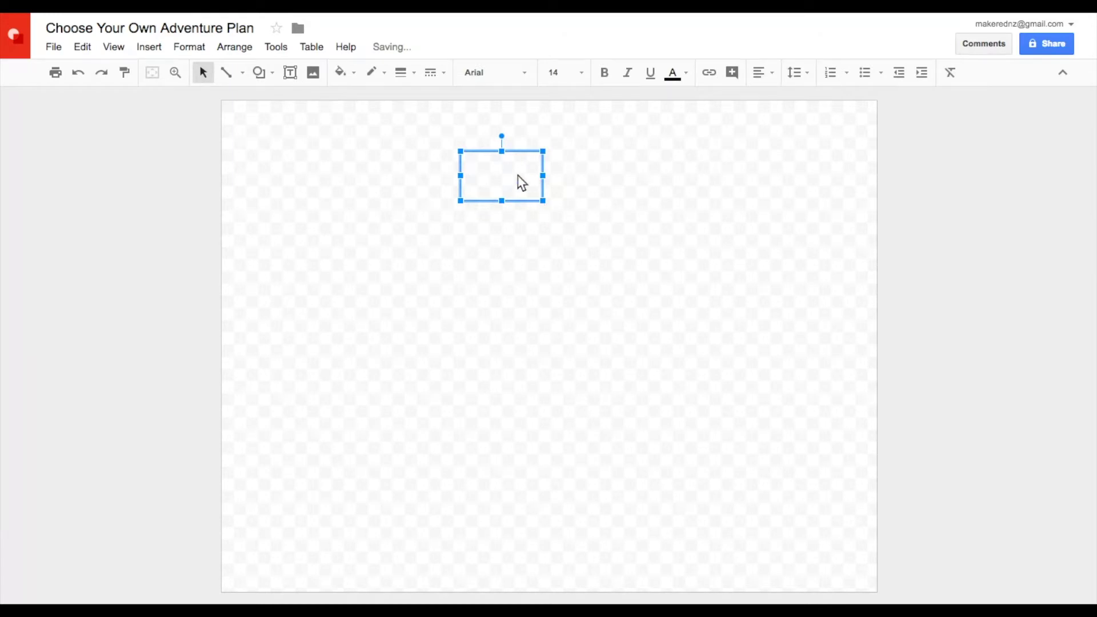
click(350, 74)
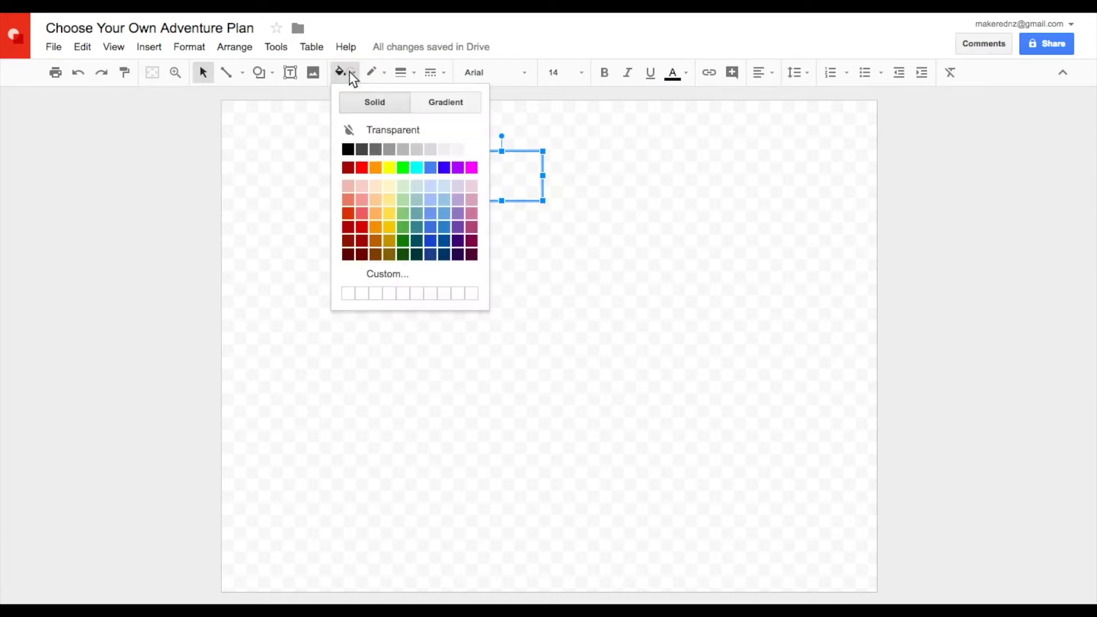
click(403, 167)
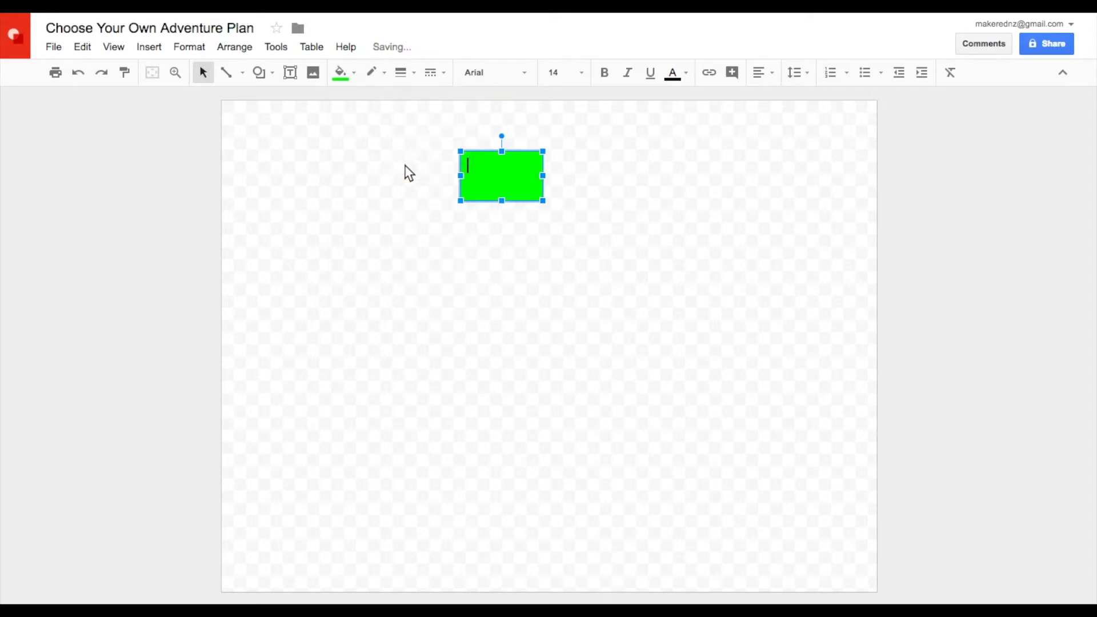
click(401, 75)
click(415, 99)
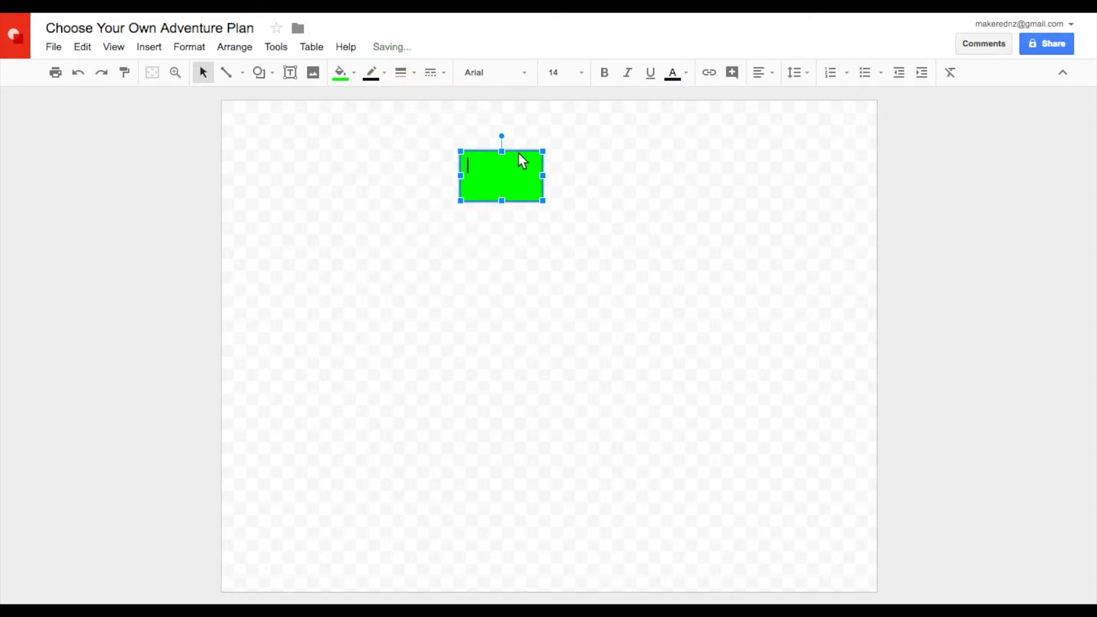
drag(522, 160, 565, 114)
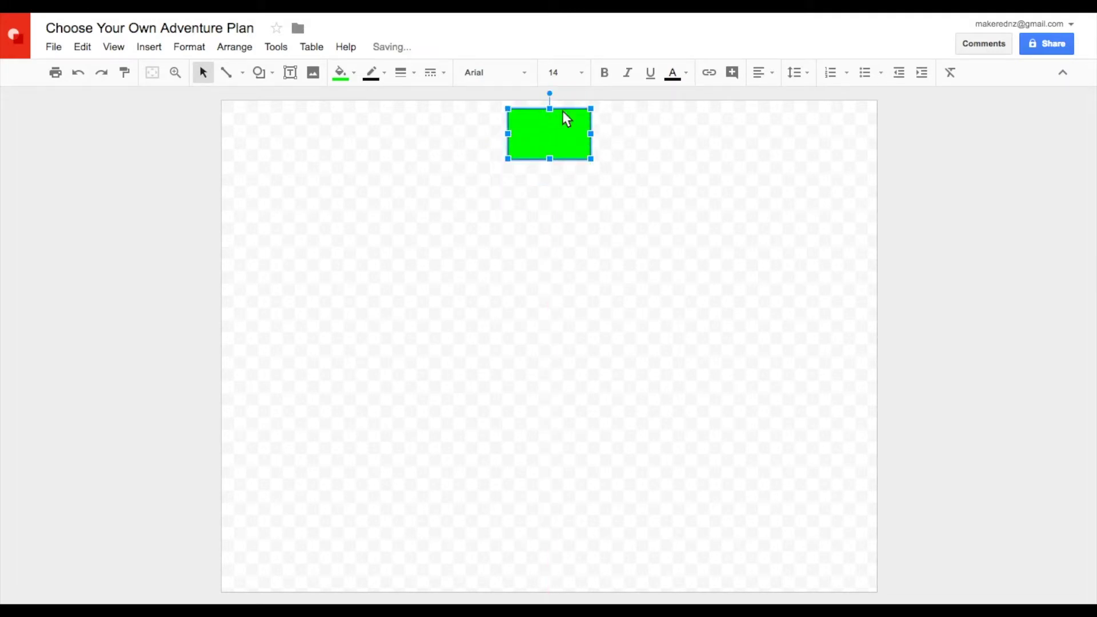
Step: In the green box at font size 9, write 'Hero is cleaning her attic, finds an old book that's making a sound'
click(534, 121)
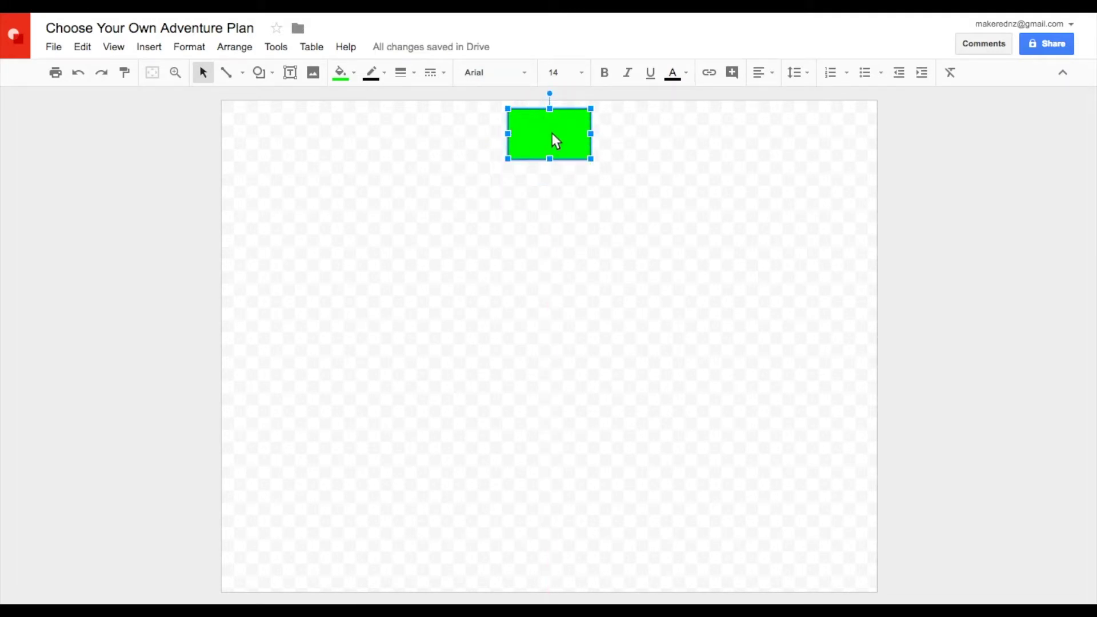
double_click(534, 138)
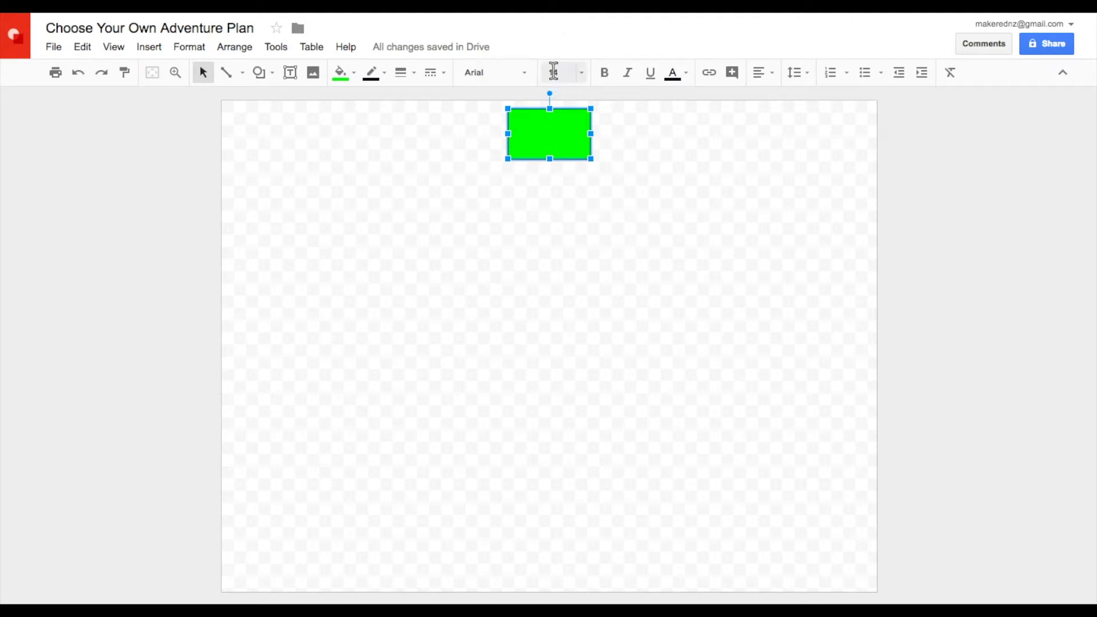
click(554, 72)
click(570, 162)
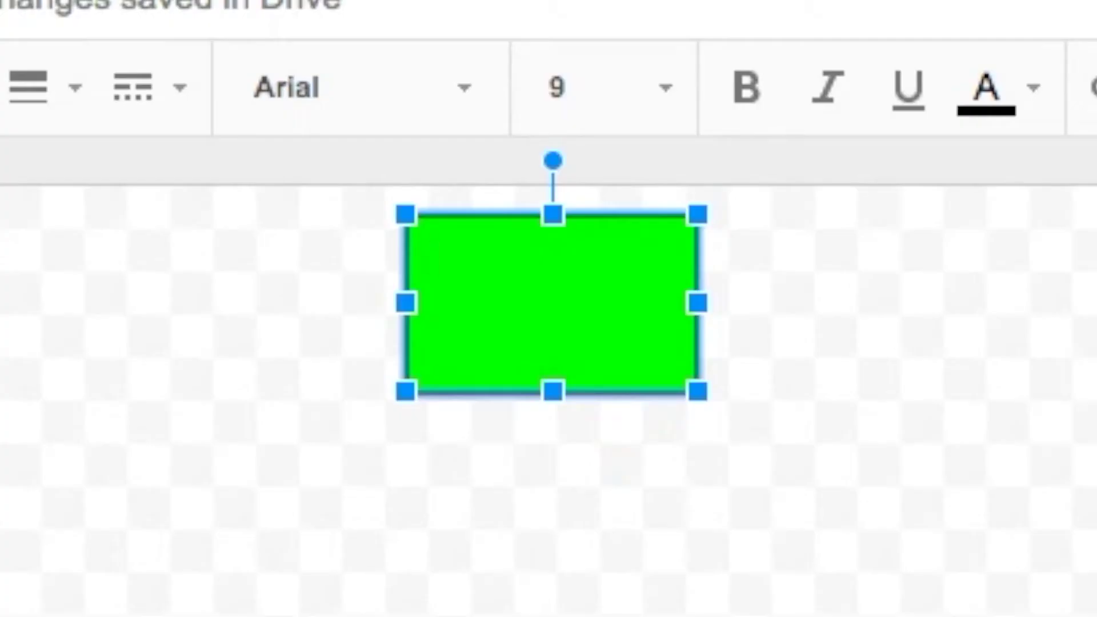
text(Hero is cleaning her )
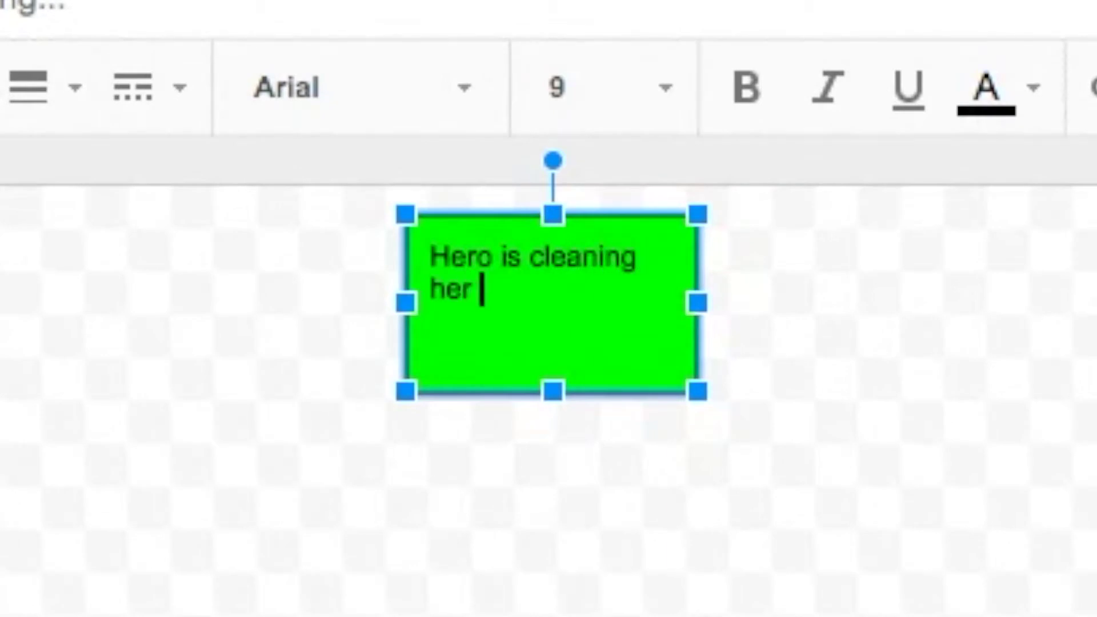
text(attick)
key(BackSpace)
text(, )
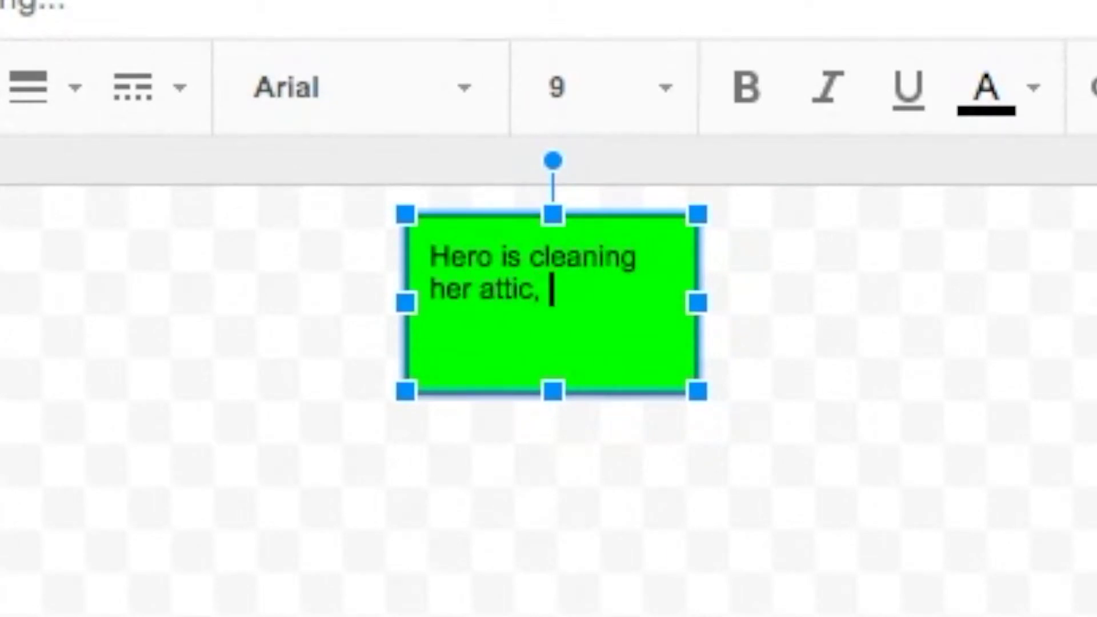
text(finds an ol)
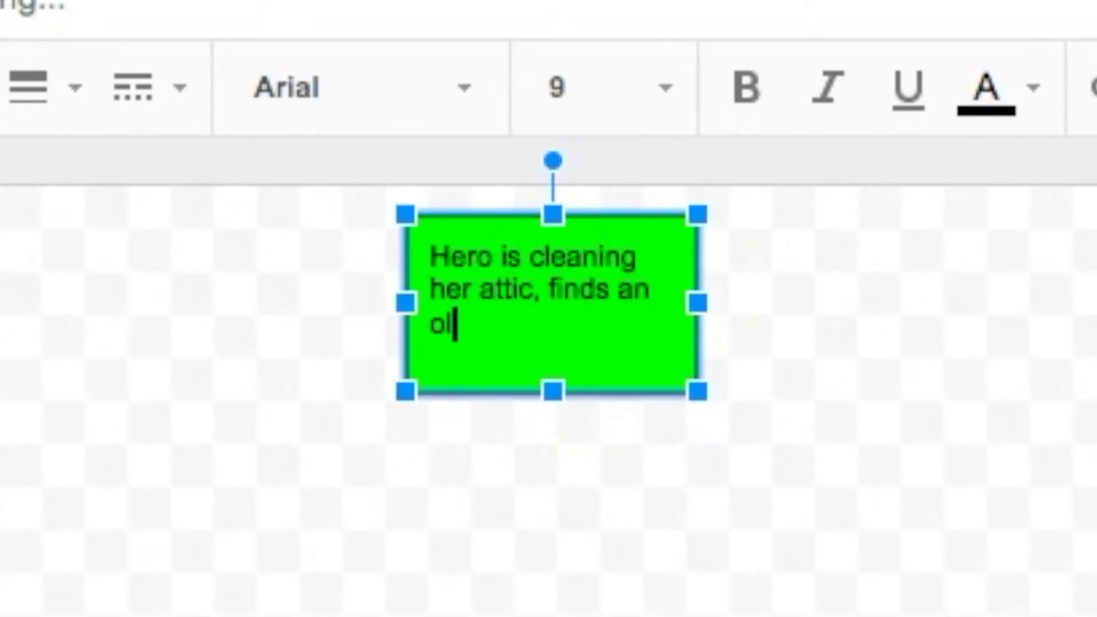
text(d book,)
key(BackSpace)
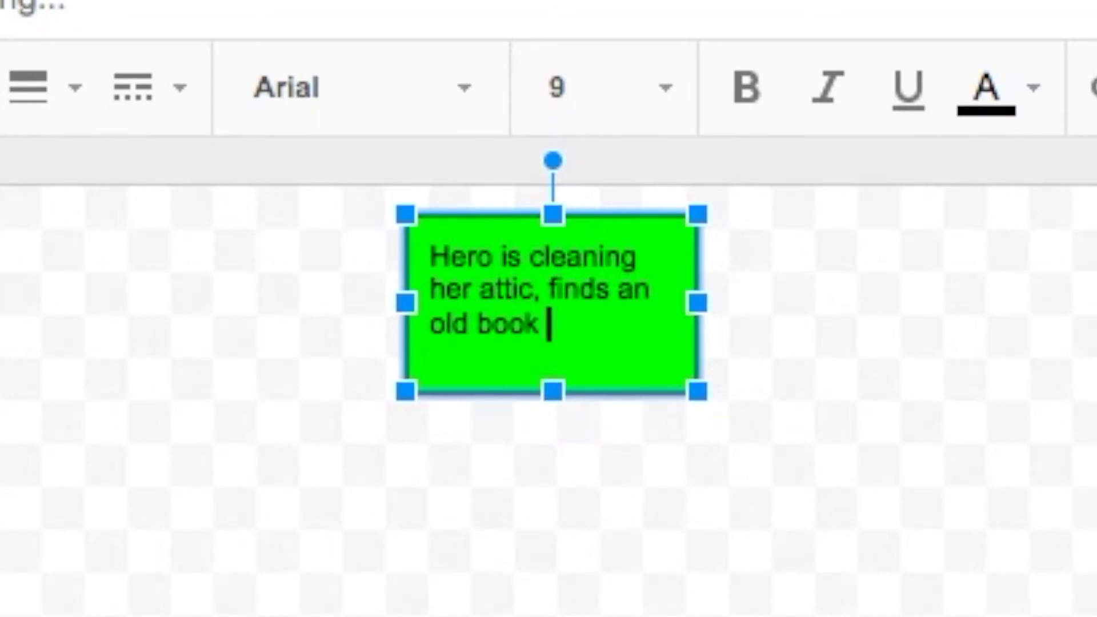
text(that's making a)
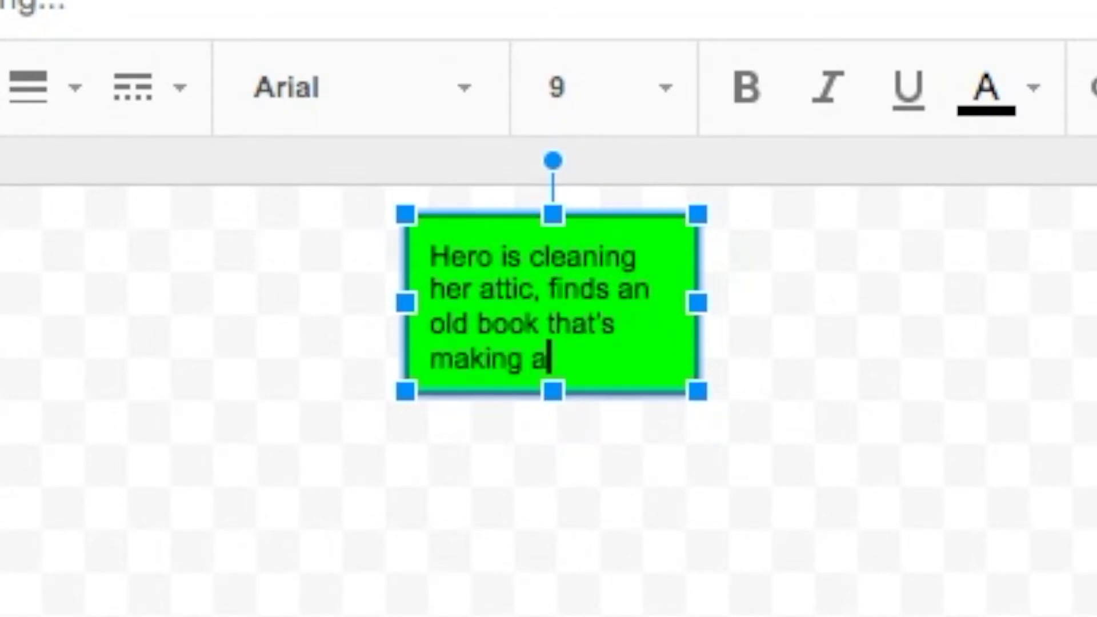
text( sund)
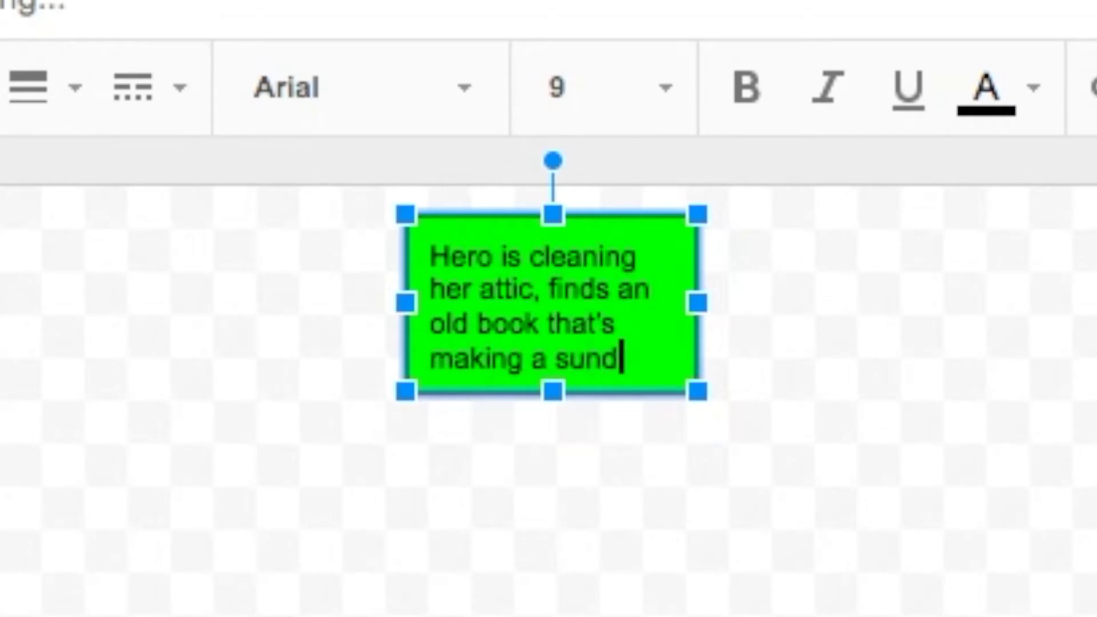
key(BackSpace)
key(BackSpace)
key(BackSpace)
text(ound)
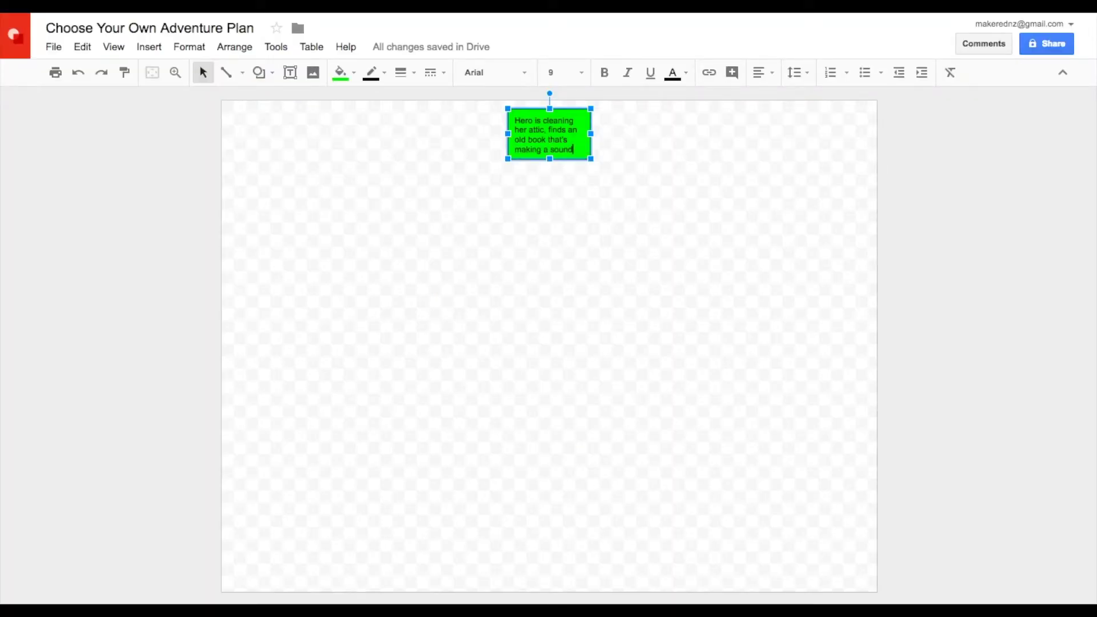
click(629, 163)
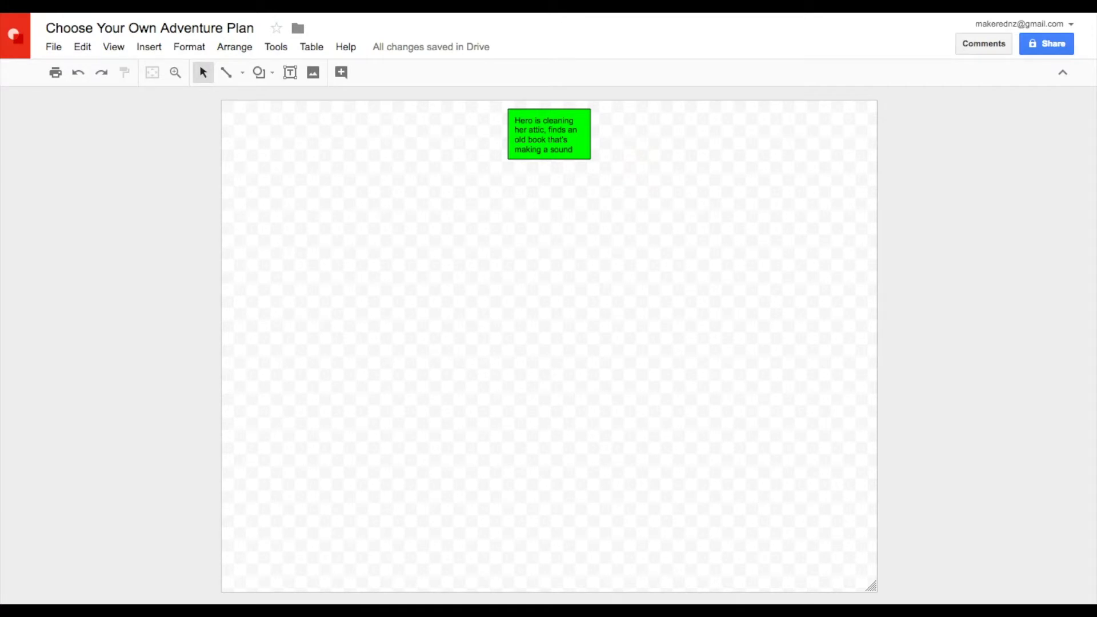
Step: Draw a second text box left of the green one with cyan fill, 1px border and font size 9
click(291, 73)
drag(380, 174, 463, 220)
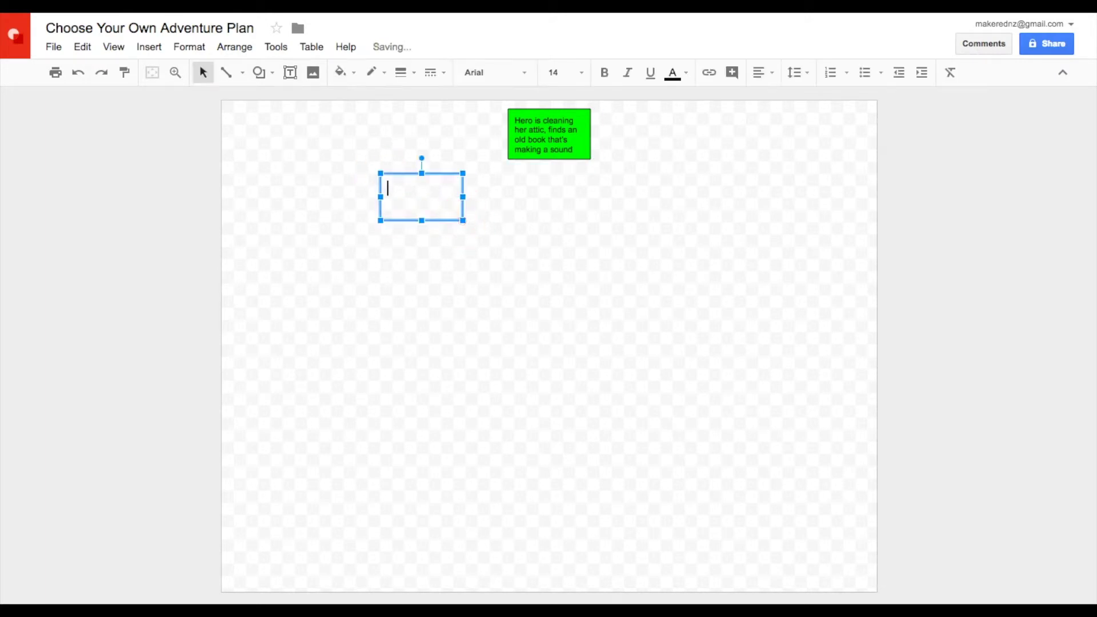
click(350, 72)
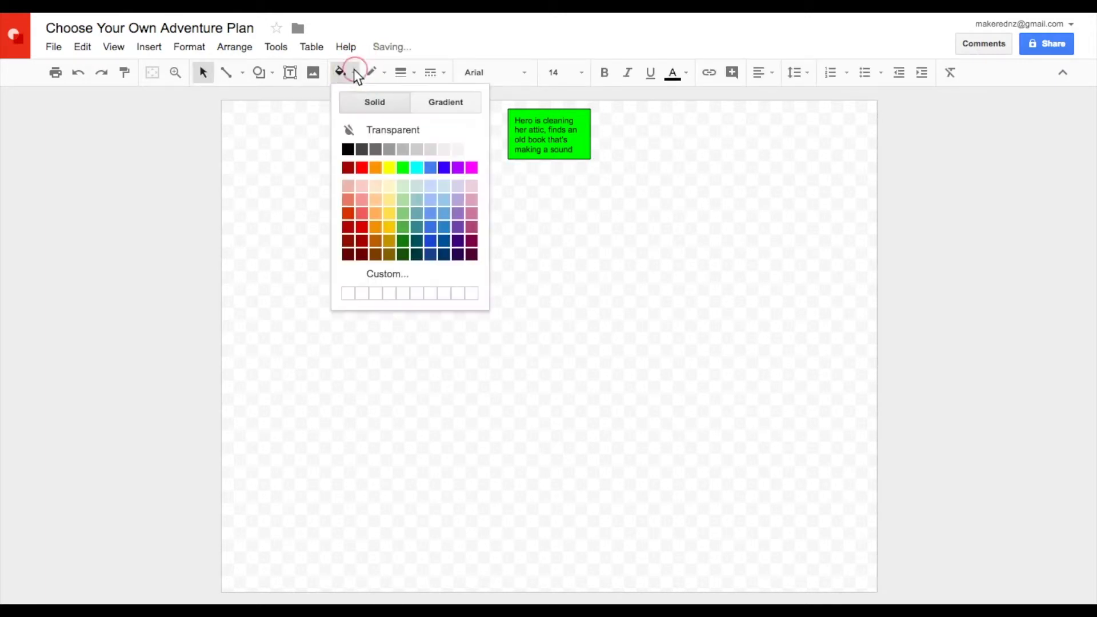
click(422, 168)
click(404, 72)
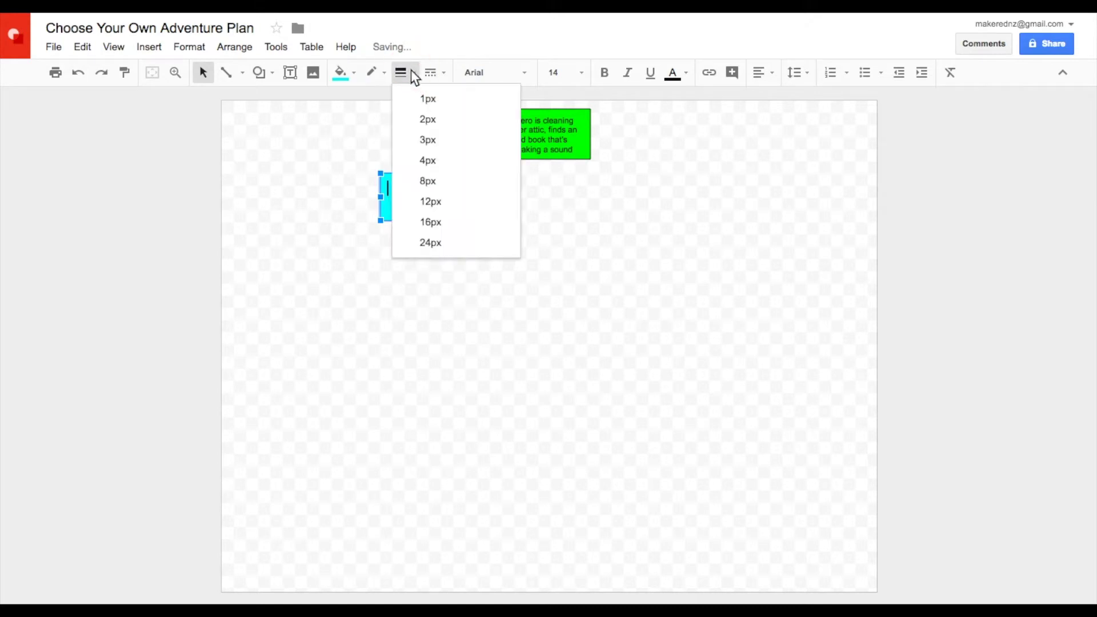
click(428, 99)
click(571, 72)
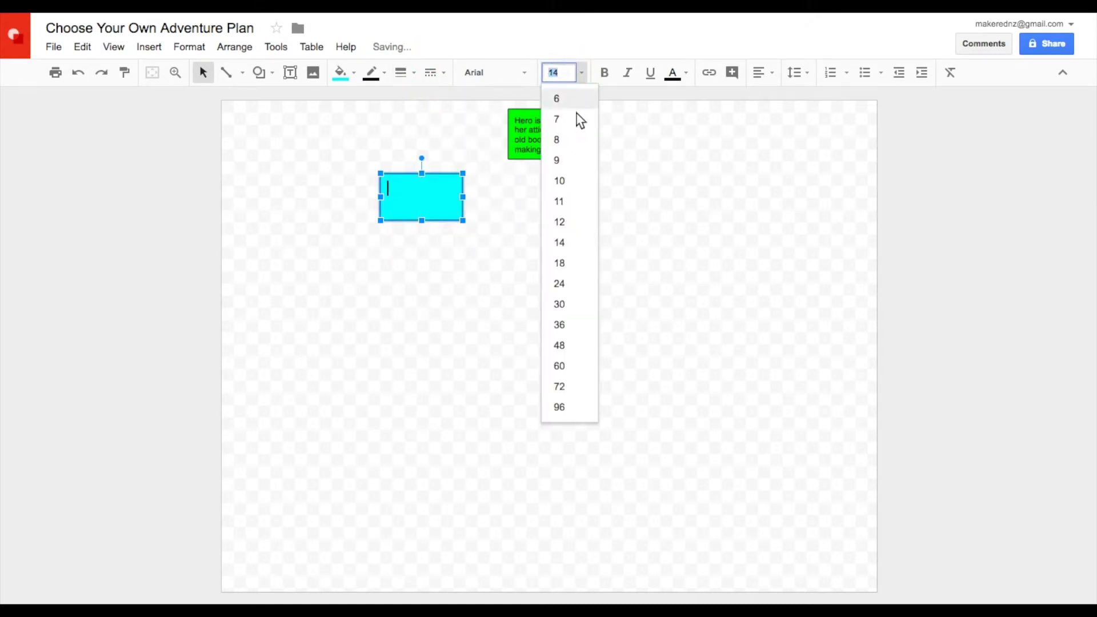
click(579, 161)
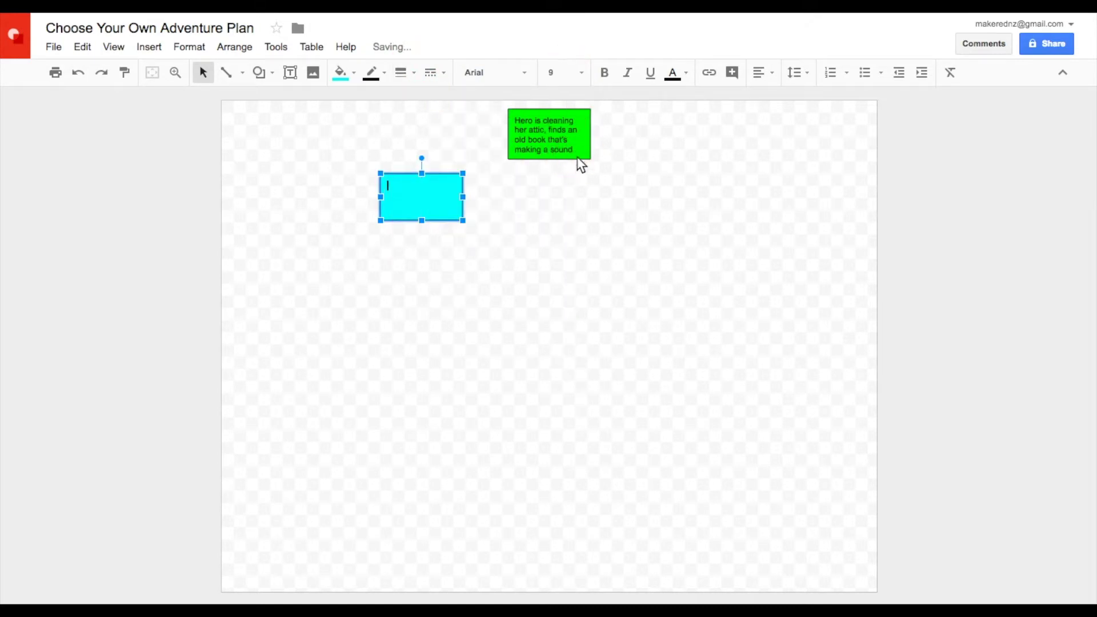
click(478, 209)
click(435, 179)
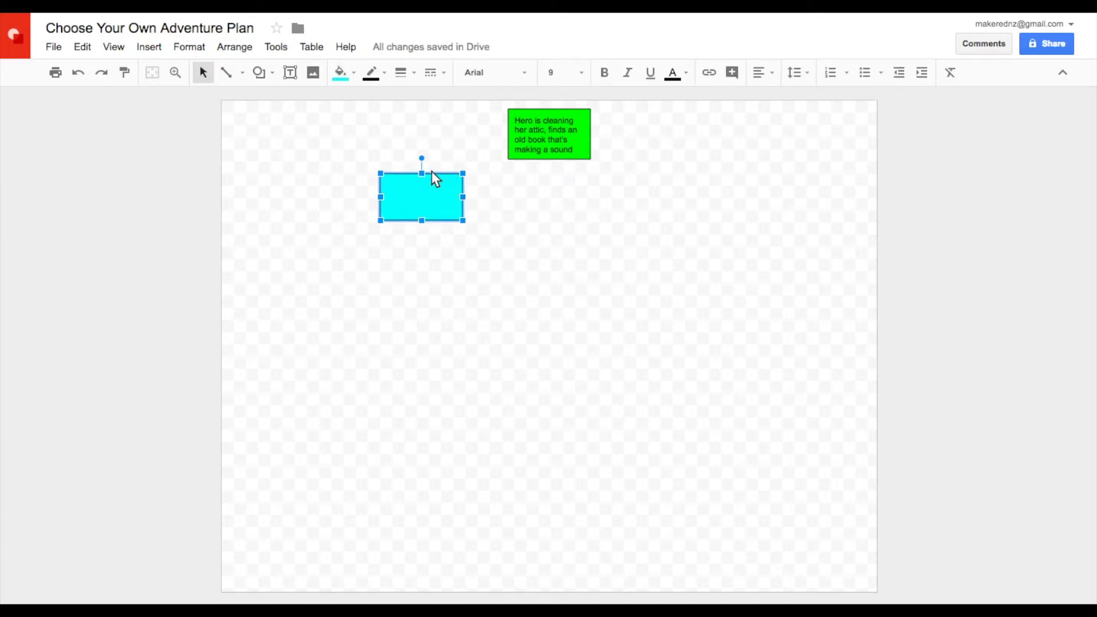
Step: Paste copies of the cyan box, stack eight spares bottom-left and place one right of the green box
right_click(435, 178)
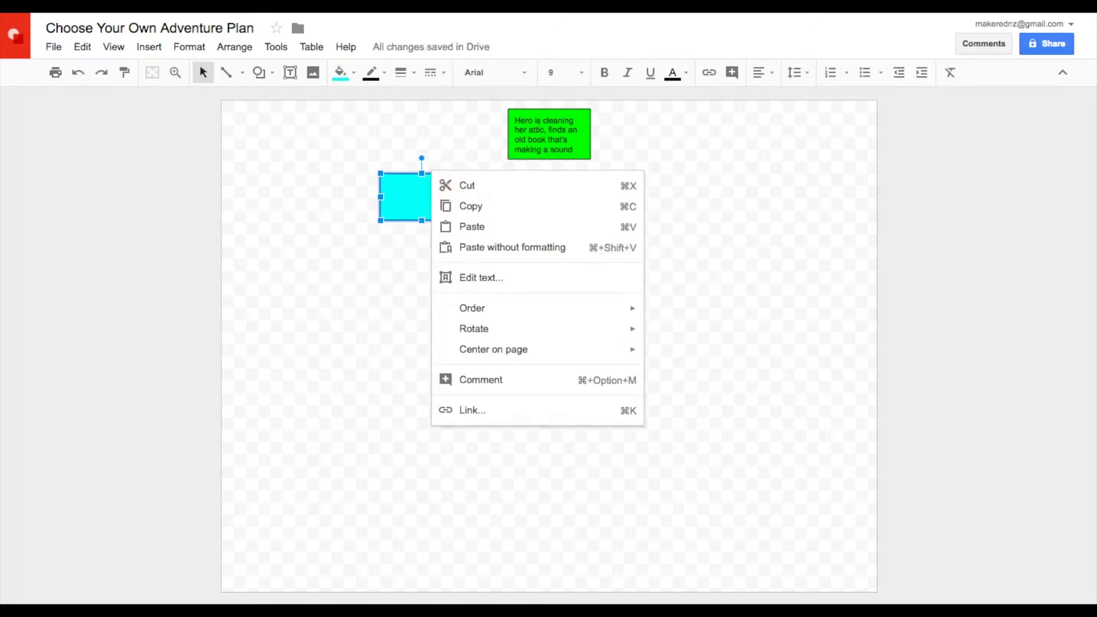
click(465, 207)
key(ctrl+v)
key(ctrl+v)
key(ctrl+v)
key(ctrl+v)
key(ctrl+v)
key(ctrl+v)
key(ctrl+v)
key(ctrl+v)
key(ctrl+v)
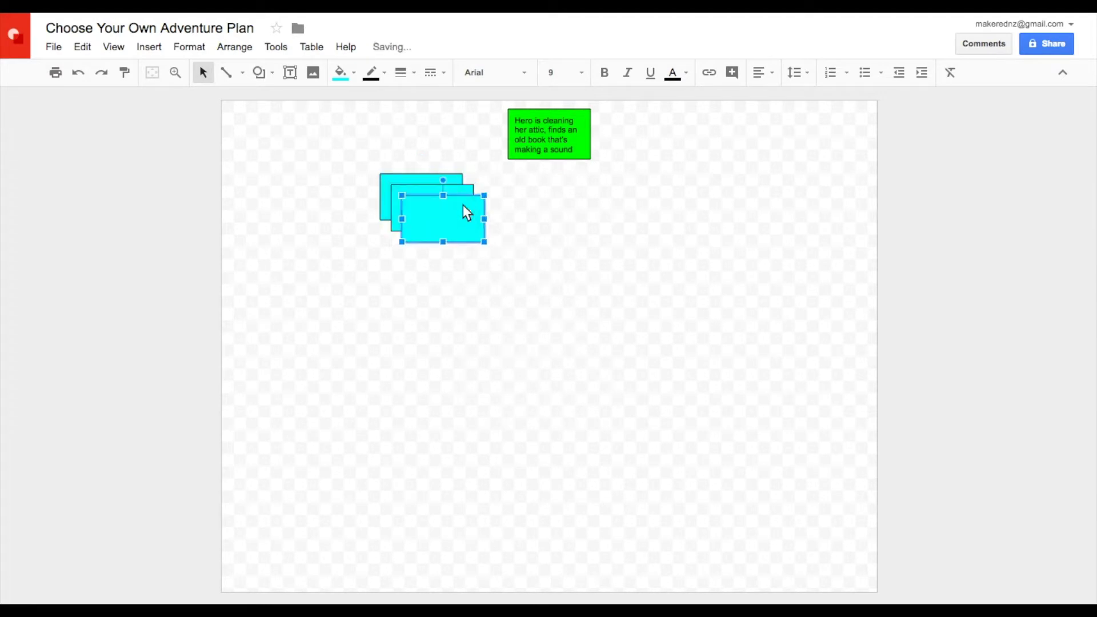
key(ctrl+v)
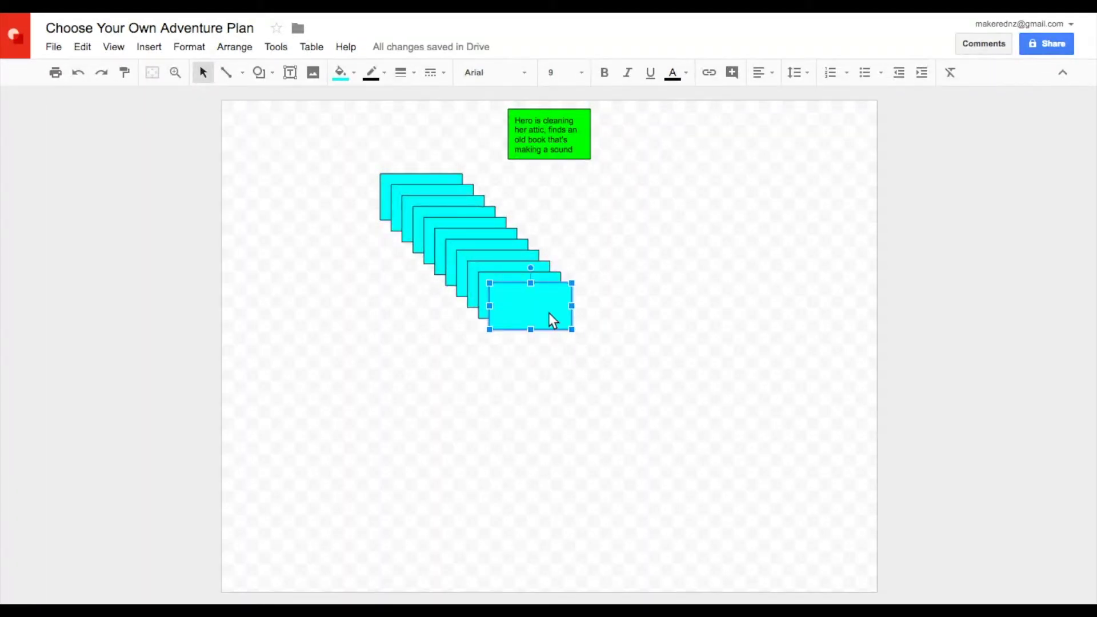
drag(617, 385, 419, 240)
click(476, 239)
drag(423, 341, 351, 471)
drag(444, 213, 698, 202)
Step: Write 'Ignores the sound, keeps cleaning, hear another sound "help me"' in the left cyan box
double_click(426, 199)
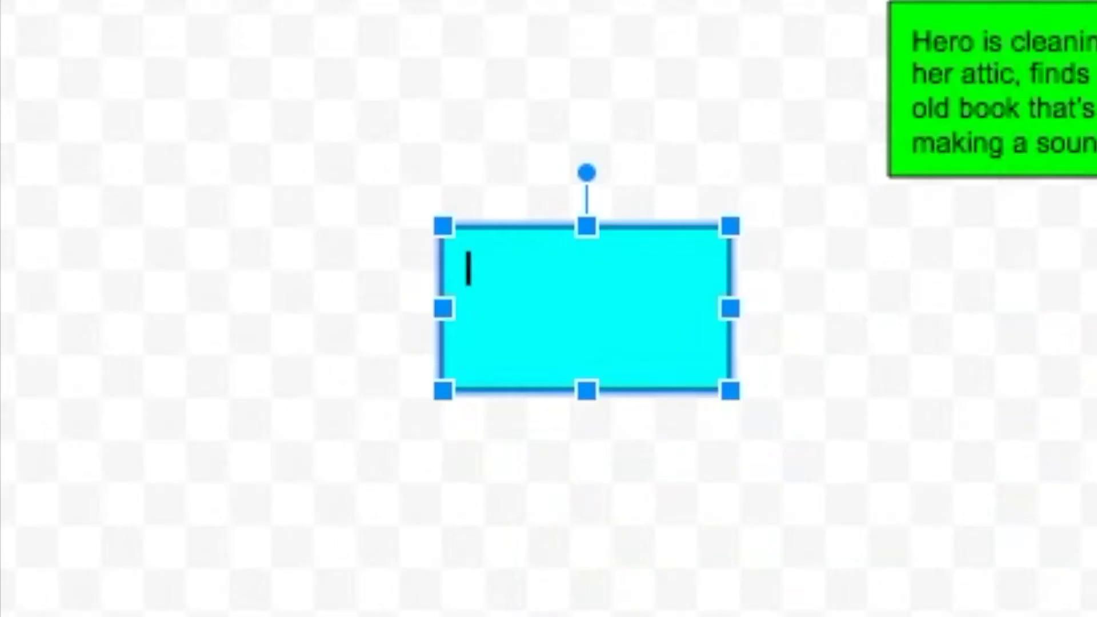
text(S)
key(BackSpace)
text(gnore)
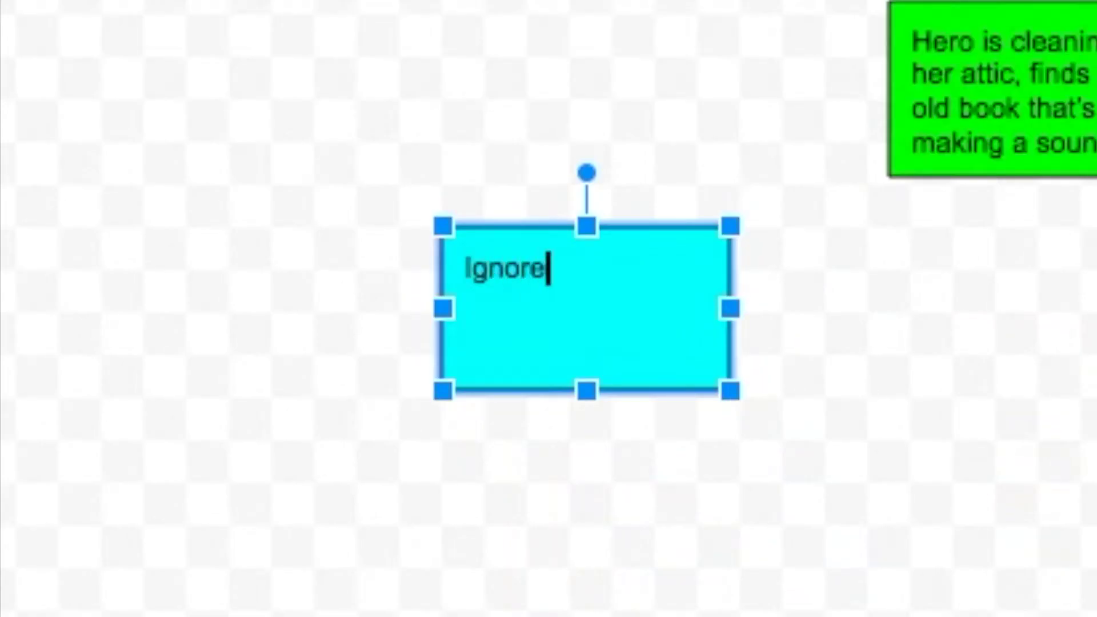
text(s the sounds)
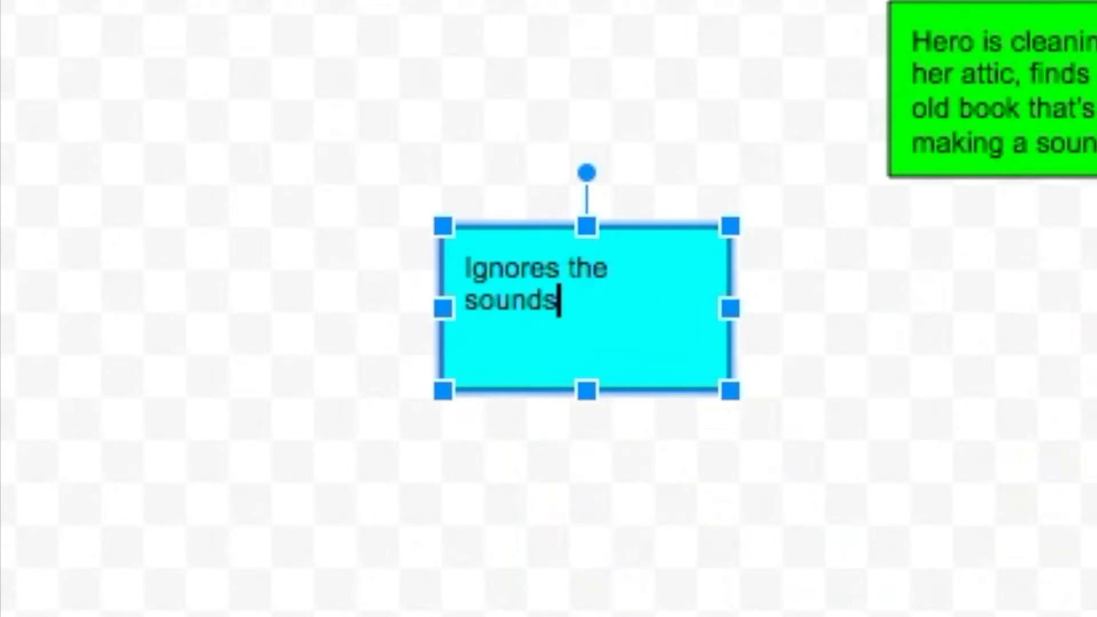
key(BackSpace)
text(, keeps cle)
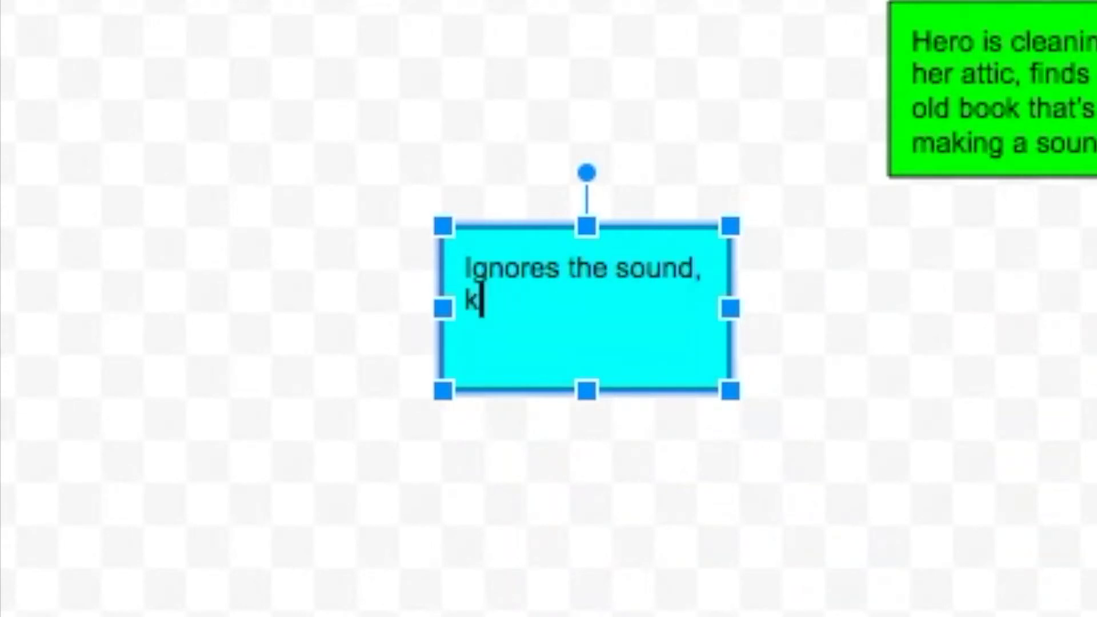
text(aning)
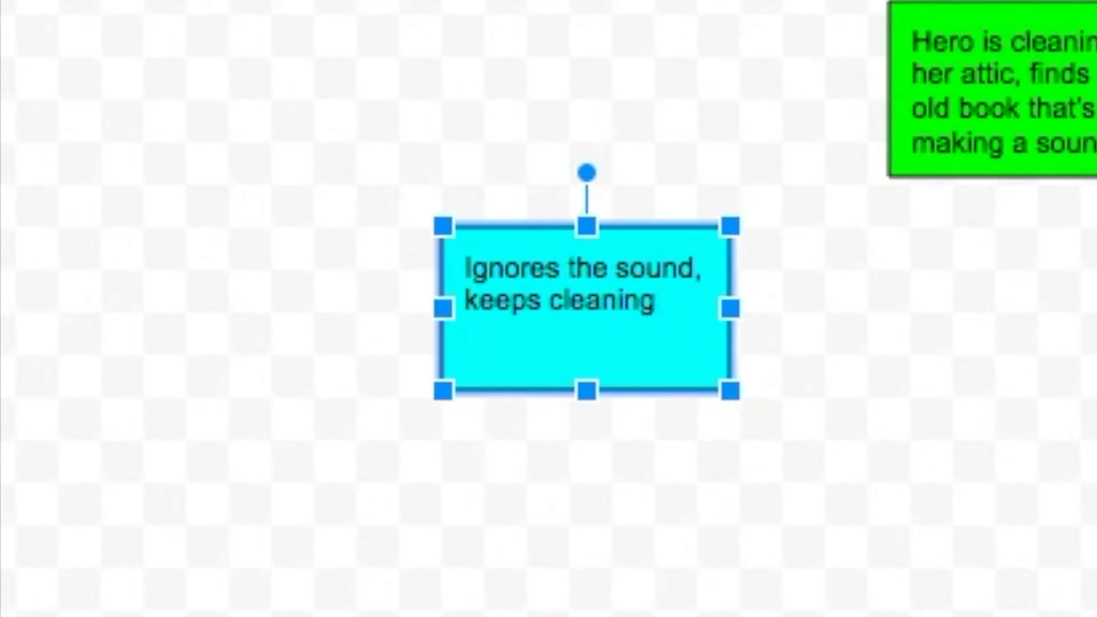
text(, he)
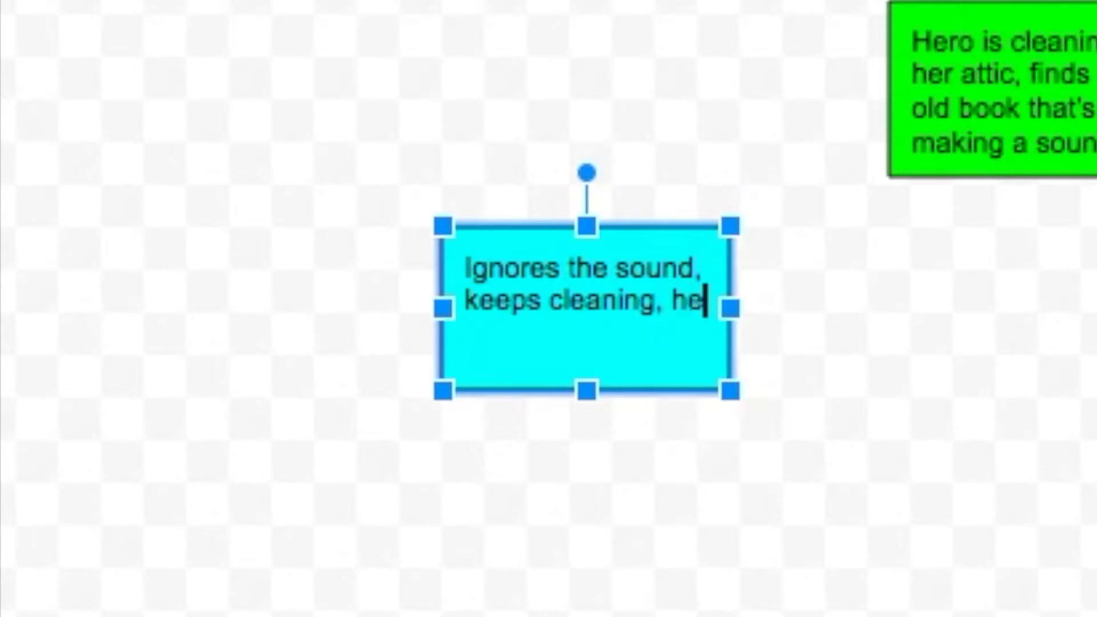
text(ar another sou)
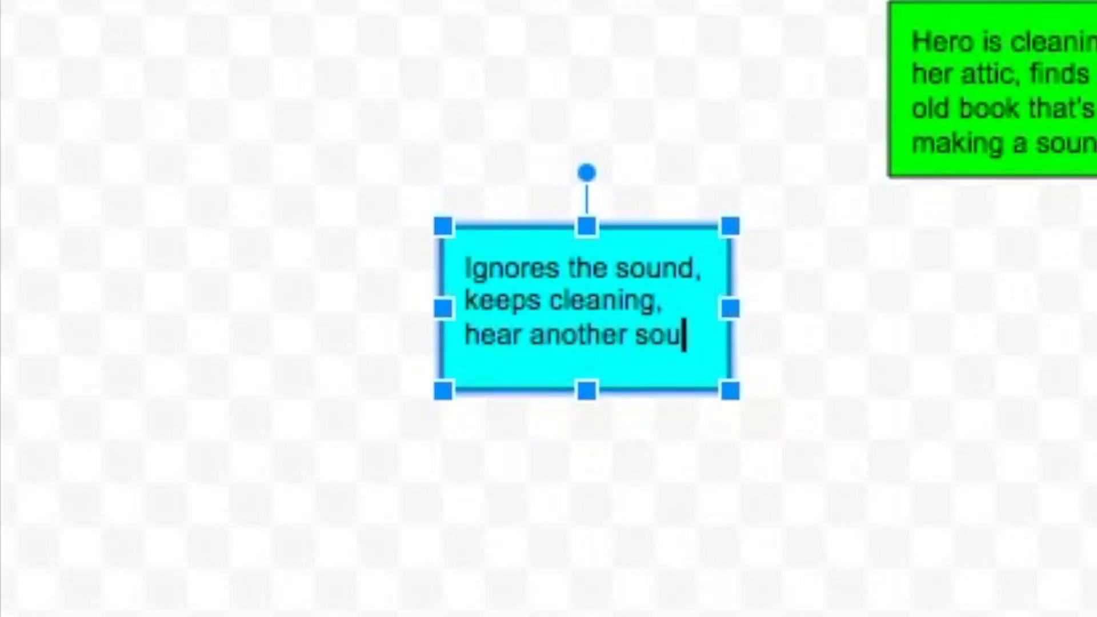
text(nd "help me")
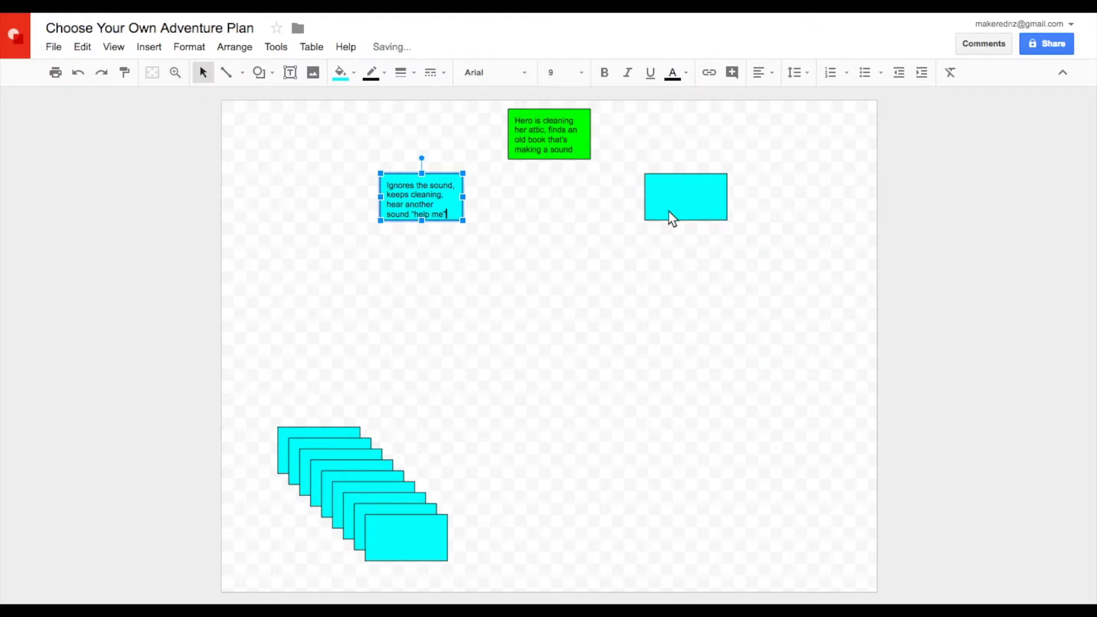
double_click(674, 211)
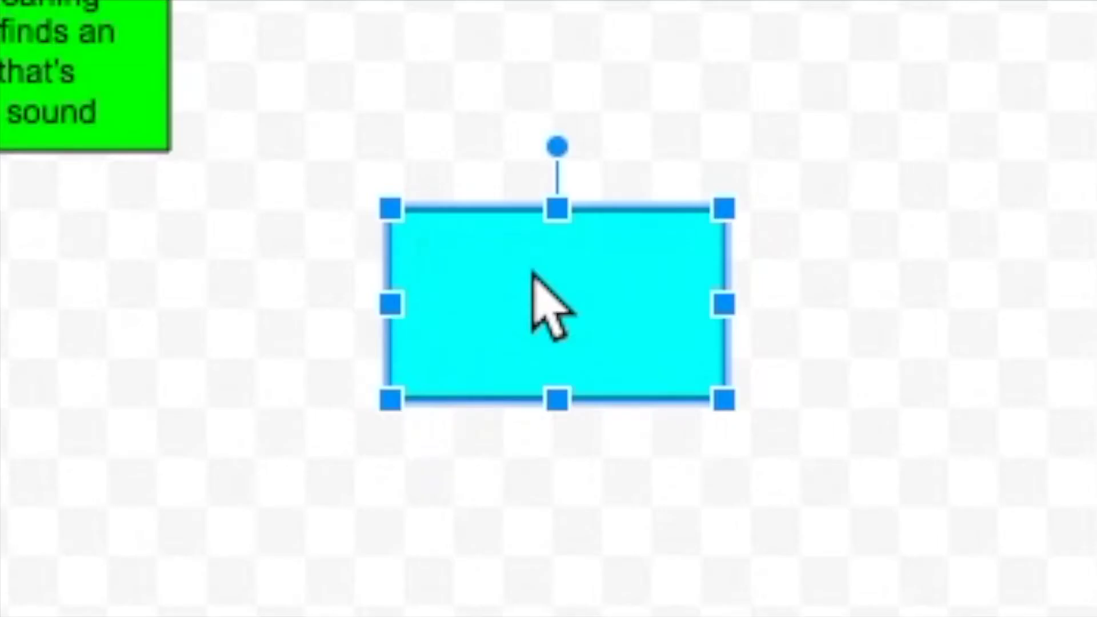
Step: Write 'Open the book, Out pops a genie. He asks her for her help' in the right cyan box
text(Open the b)
key(BackSpace)
key(BackSpace)
key(BackSpace)
text(he book)
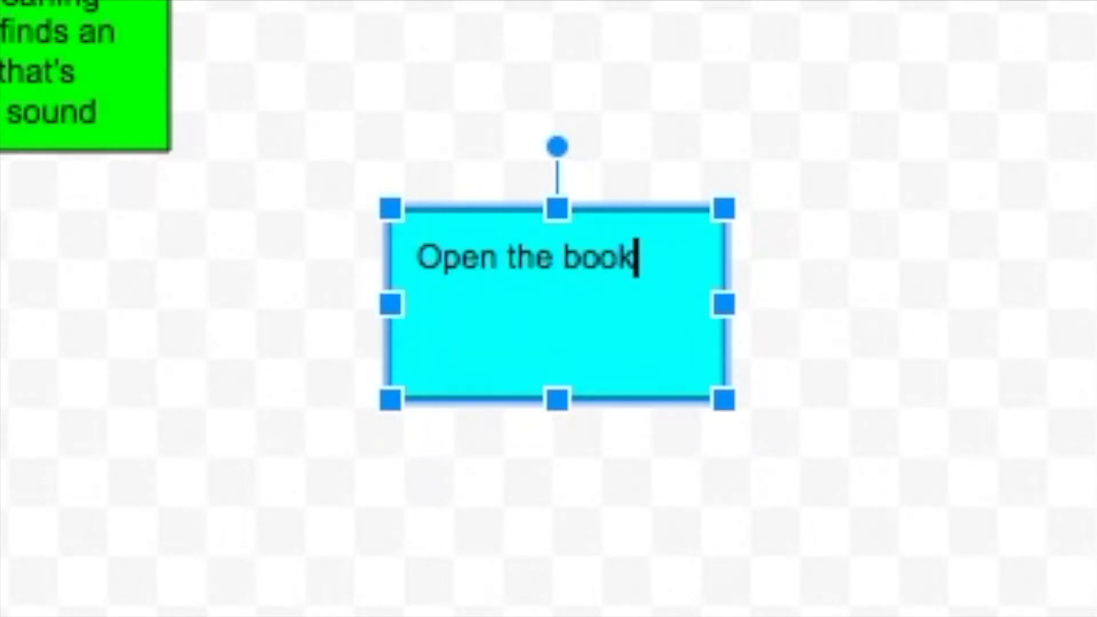
text(,)
key(Return)
text(ok, Out po)
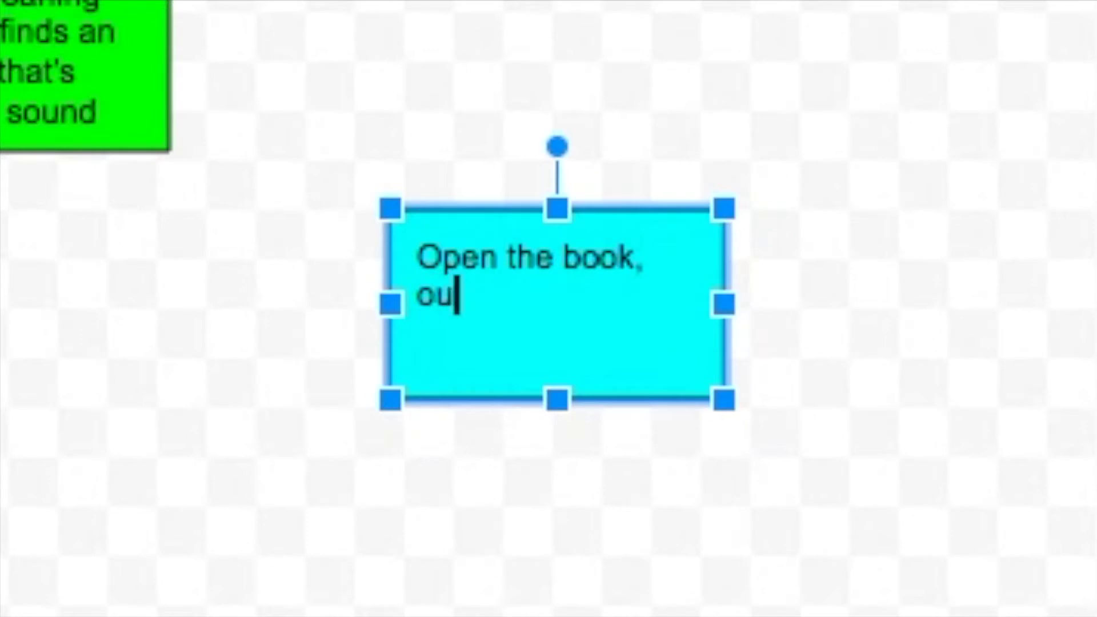
text(ps a genie)
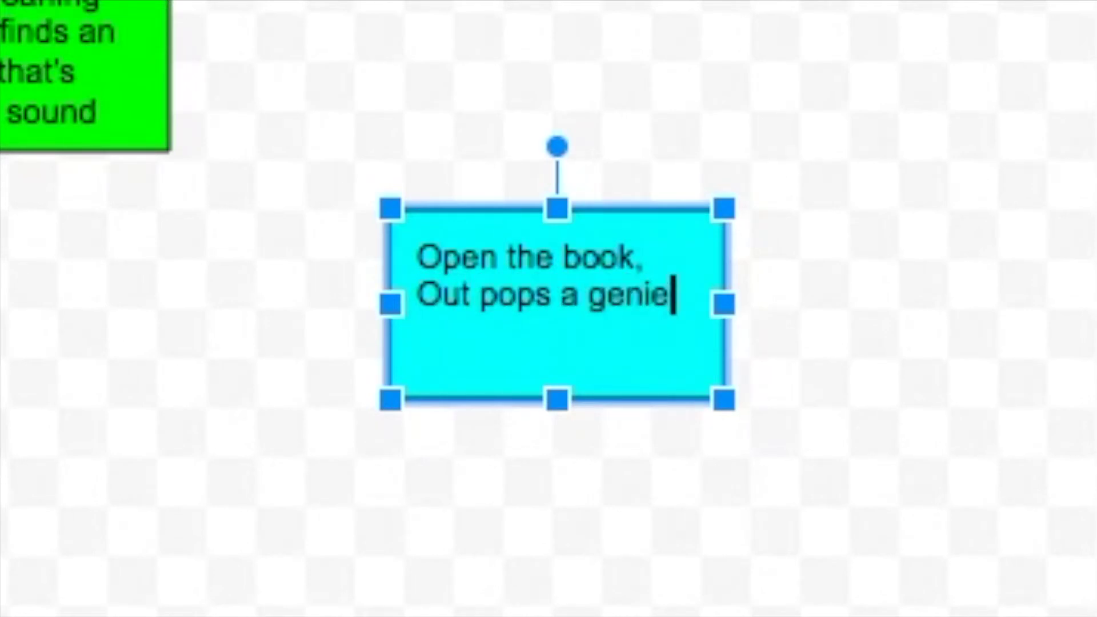
text(. )
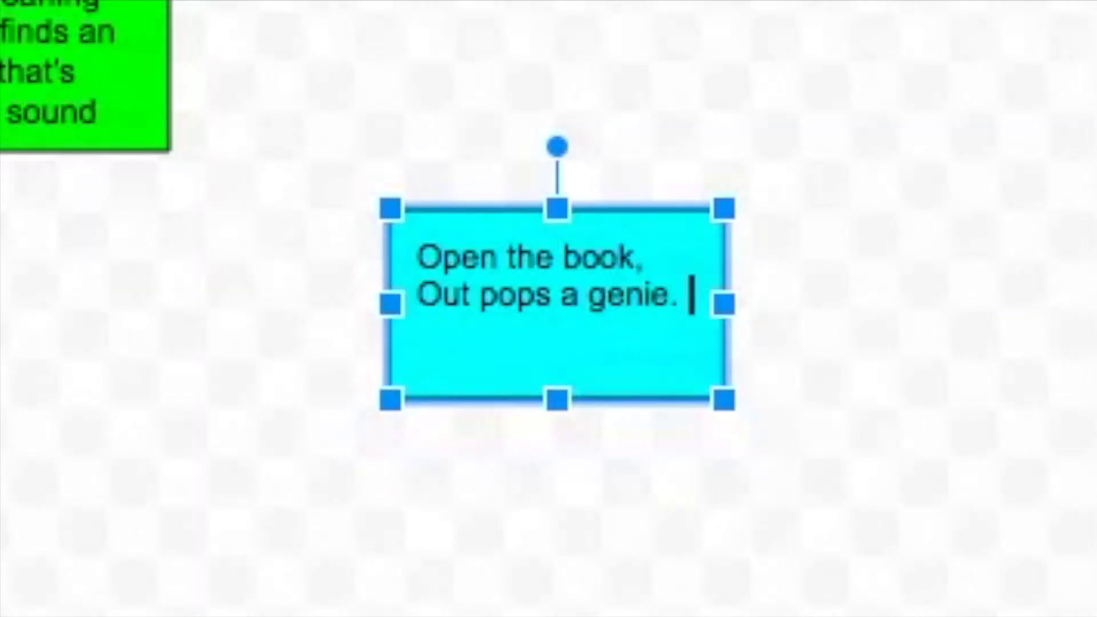
text(He asks her )
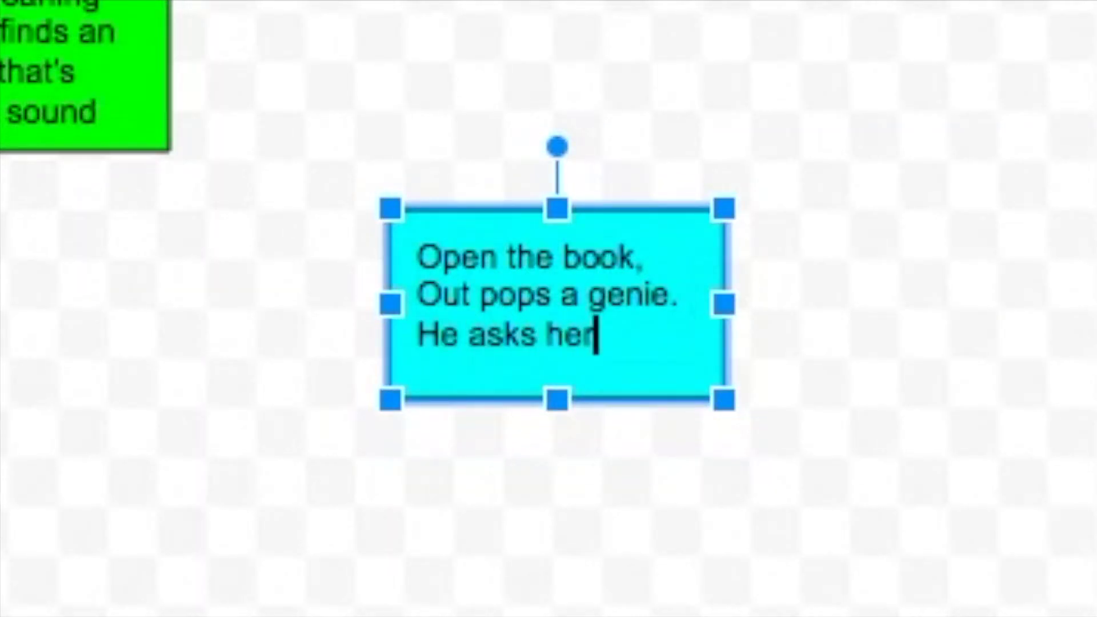
text(for her help)
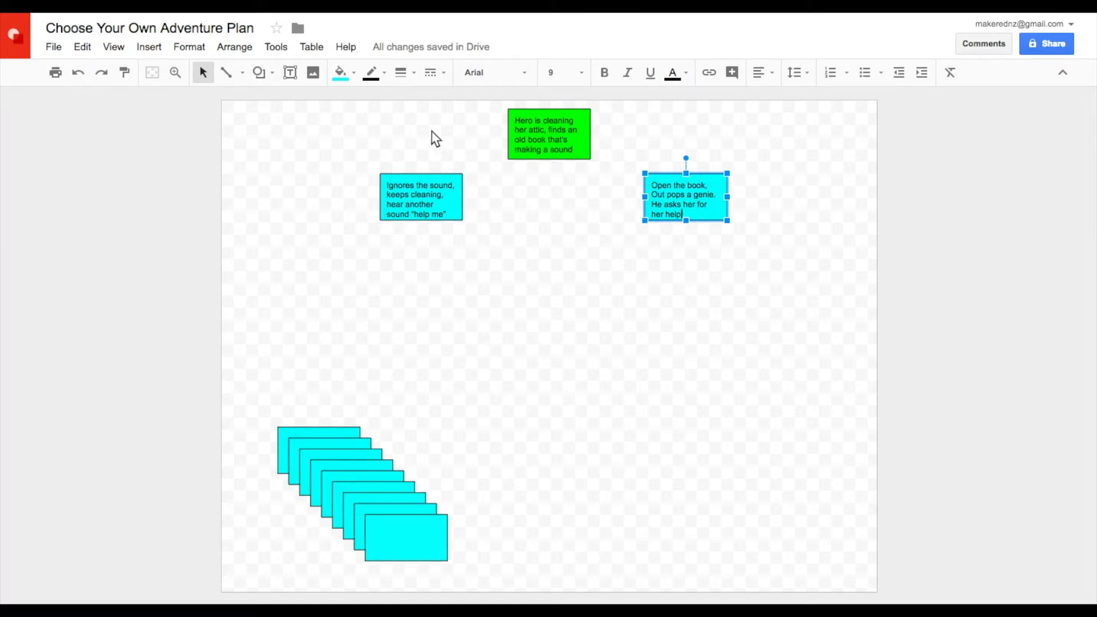
Step: Draw arrows from the green box to both cyan choices, then reposition the left box and a spare
click(241, 73)
click(254, 118)
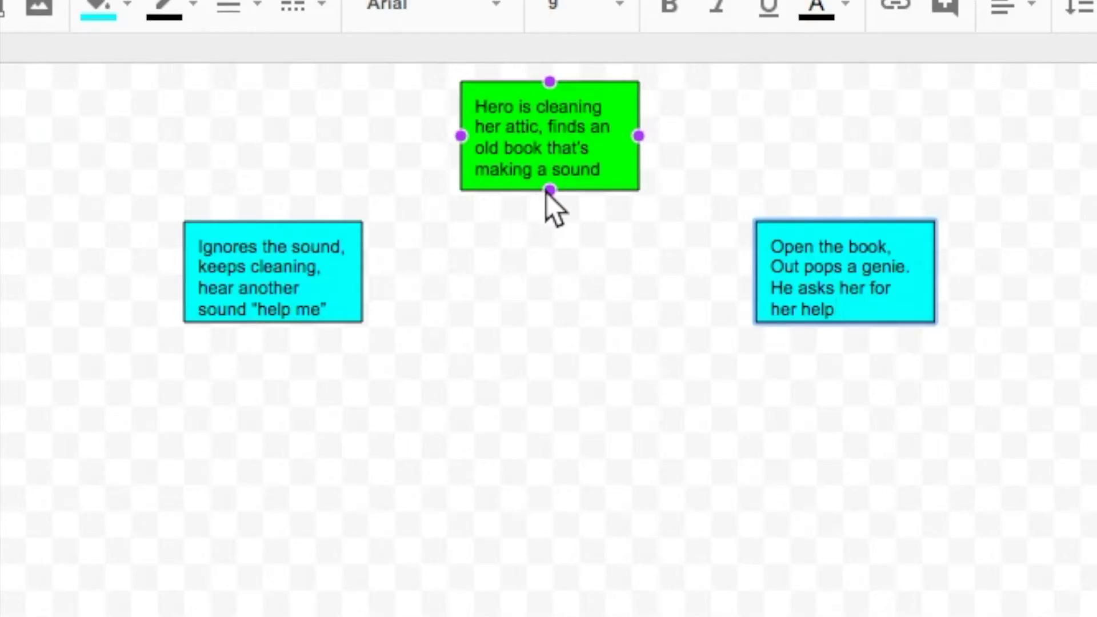
drag(550, 190, 277, 221)
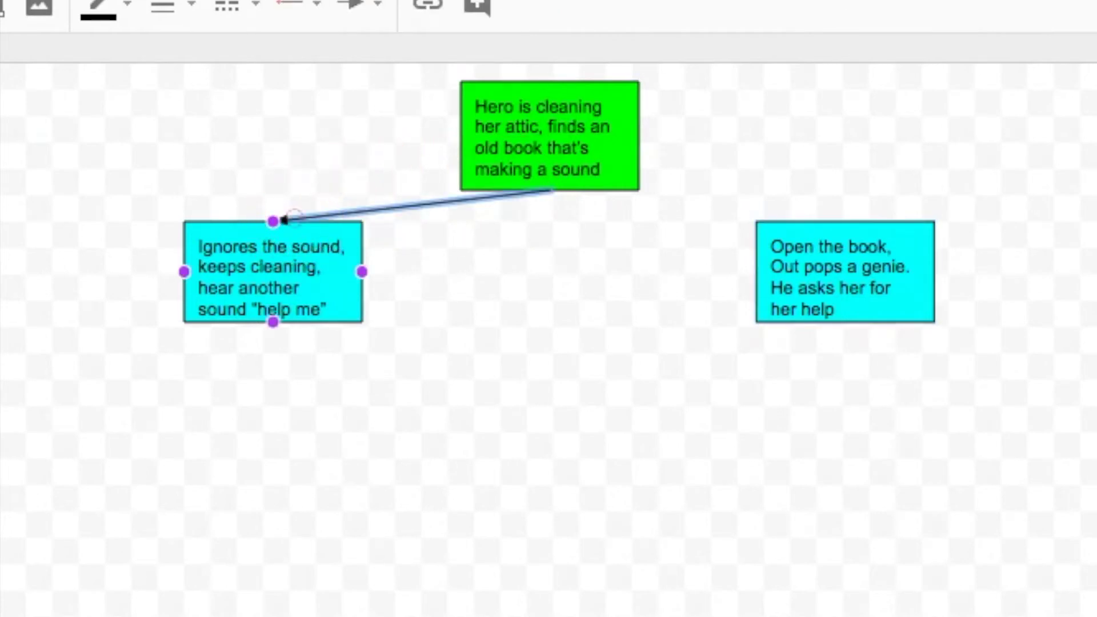
drag(550, 190, 846, 220)
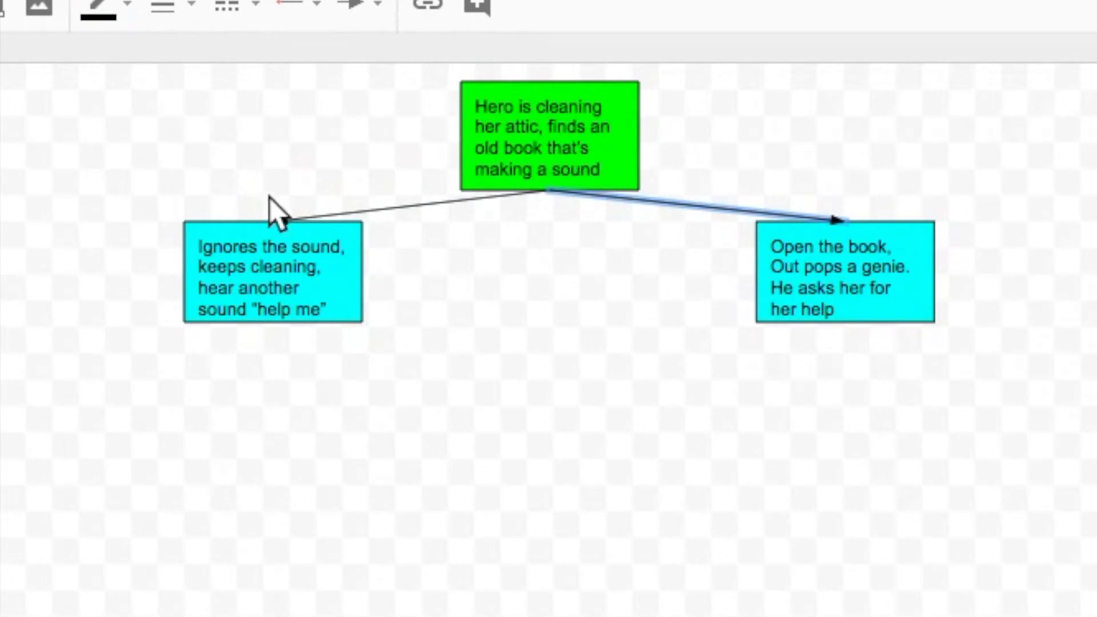
drag(227, 227, 252, 234)
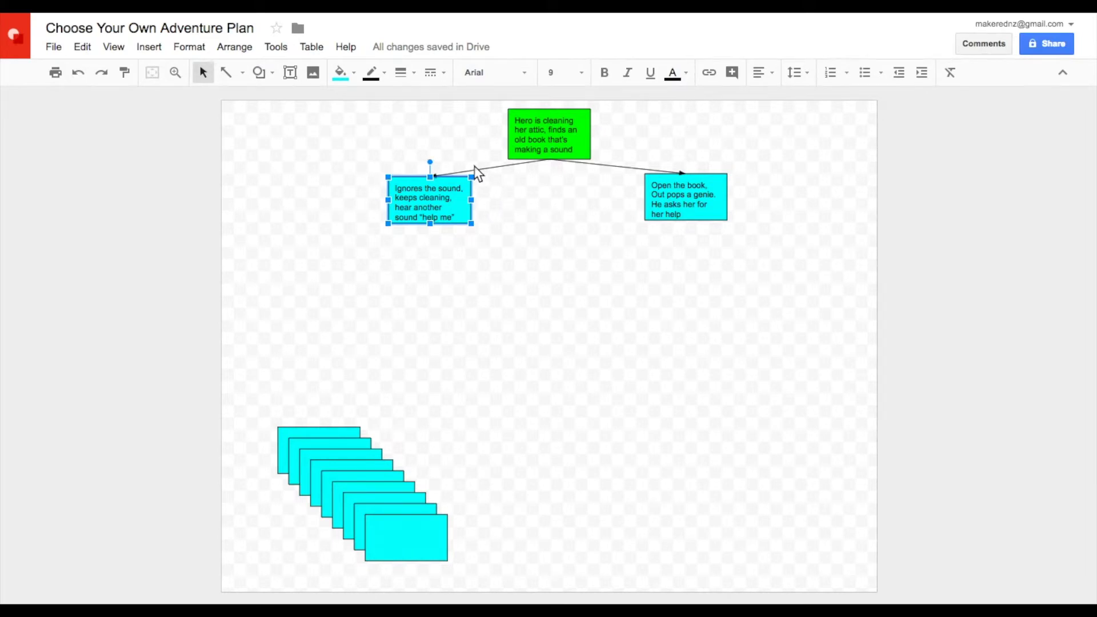
drag(416, 536, 504, 294)
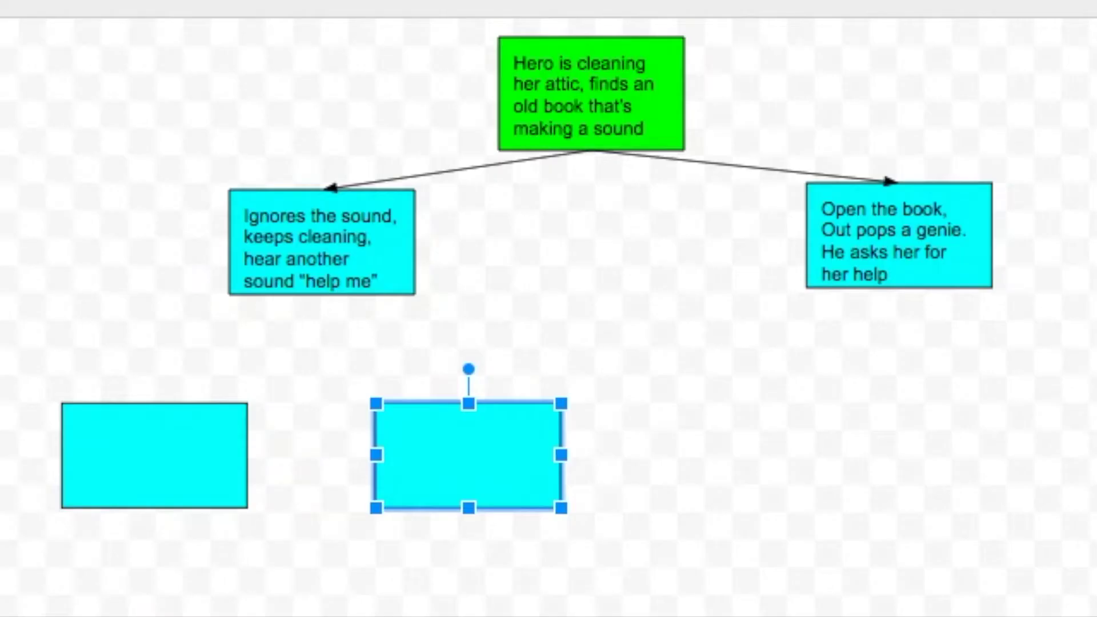
Step: Write 'Run out of the house onto the street. Genie appears angry and eats her' in the moved box
double_click(455, 455)
text(Run out of the house)
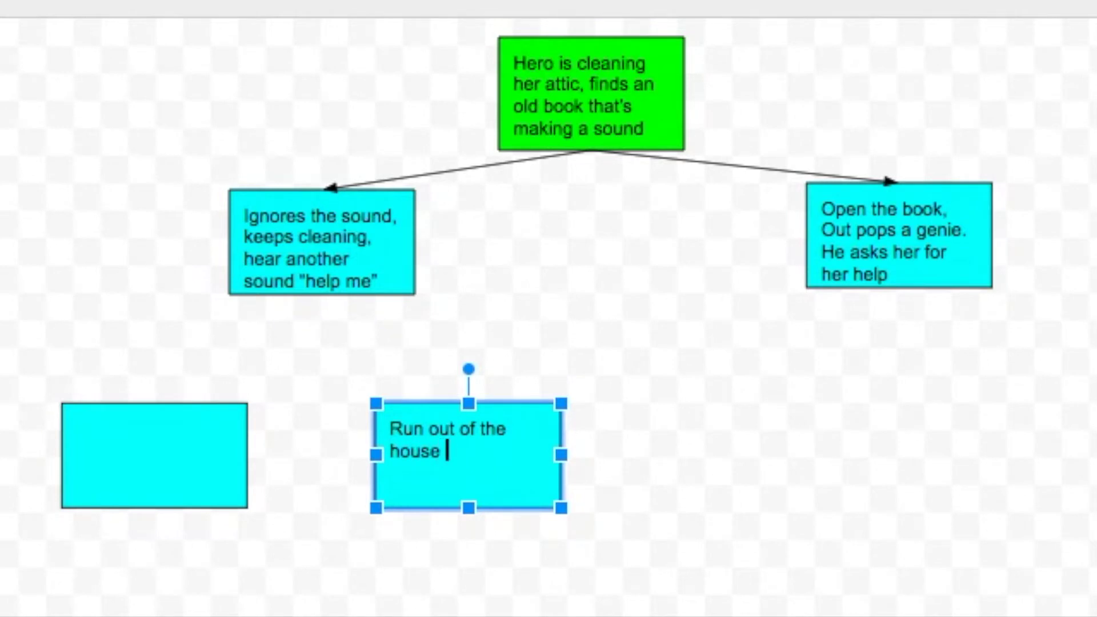
text( onto the stree)
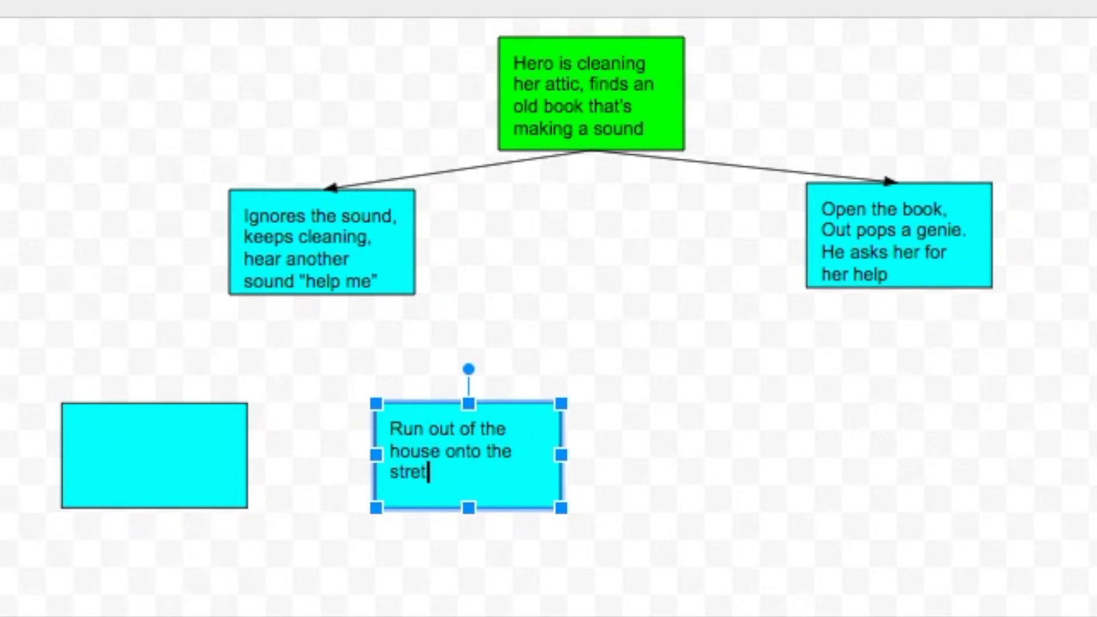
text(t.)
text(Genie appe)
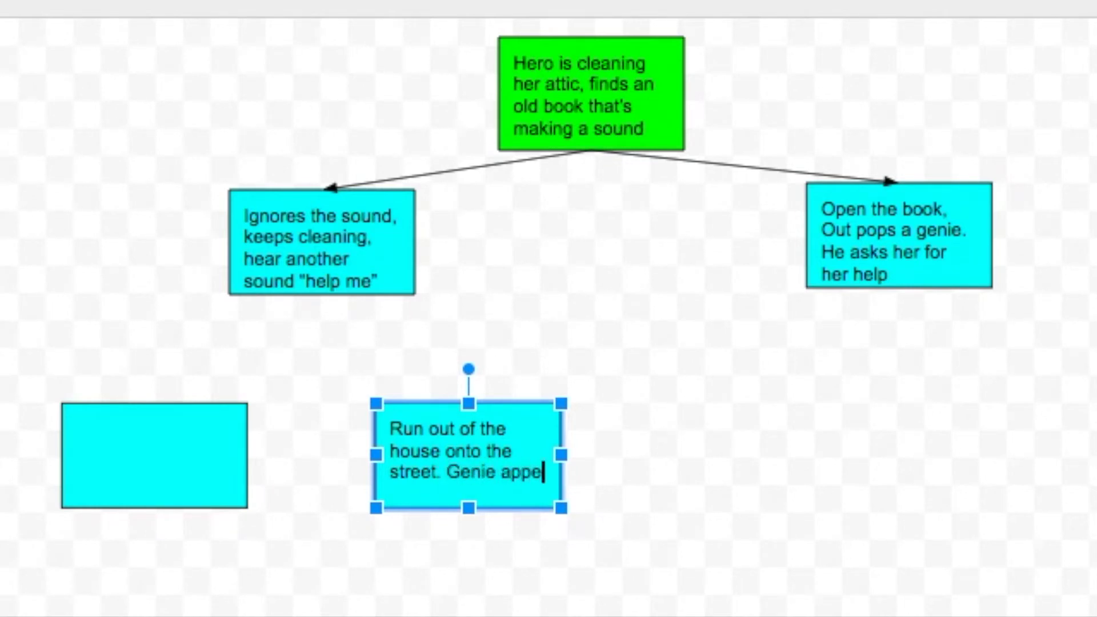
text(ars ang)
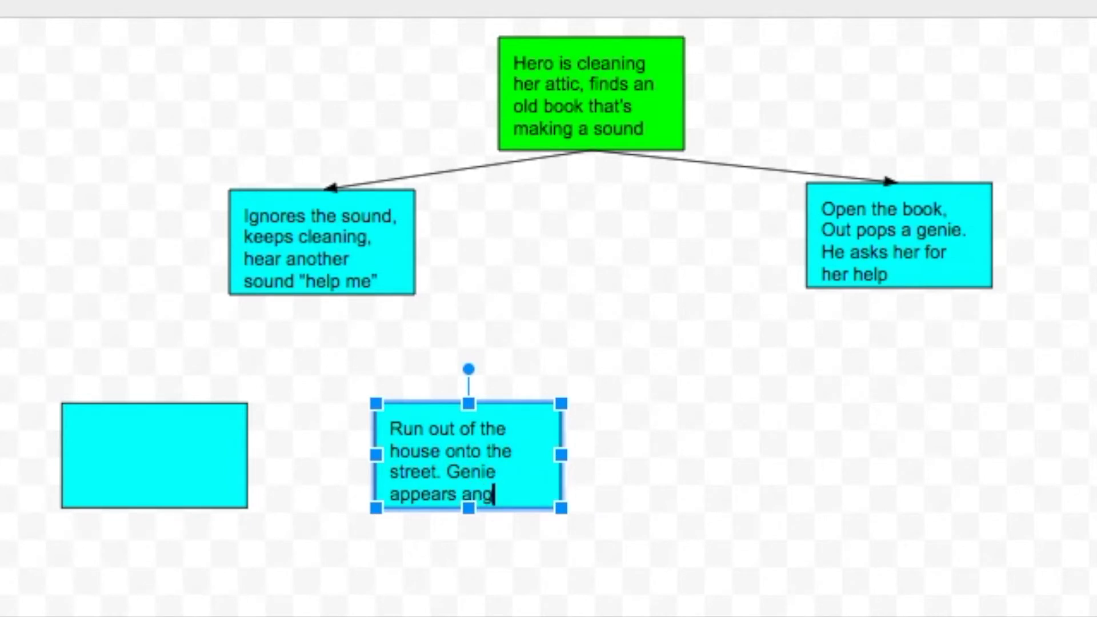
text(ry and eas her)
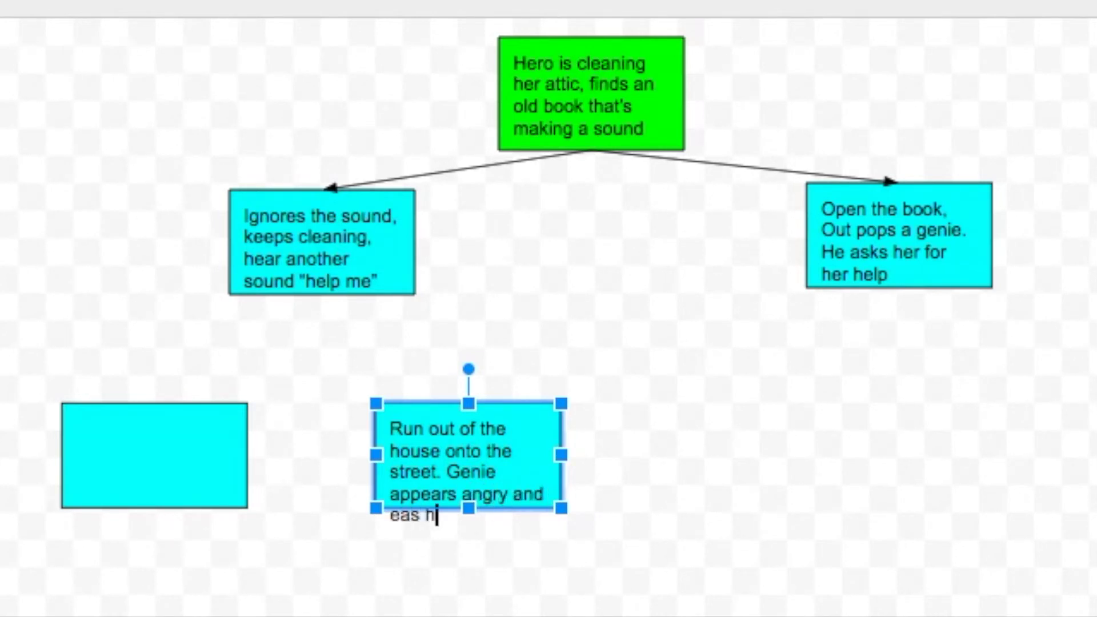
key(BackSpace)
key(BackSpace)
key(BackSpace)
key(BackSpace)
key(BackSpace)
text(ts her)
Step: Make the 'Run out of the house' box taller and fill it red
click(468, 527)
click(472, 513)
drag(471, 507, 471, 550)
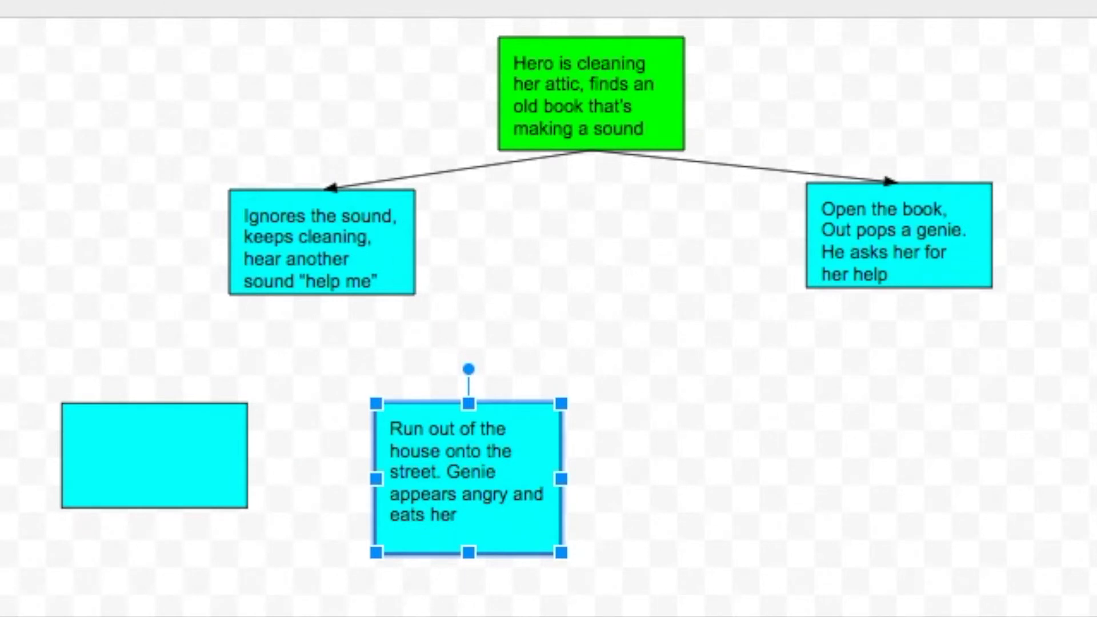
click(129, 1)
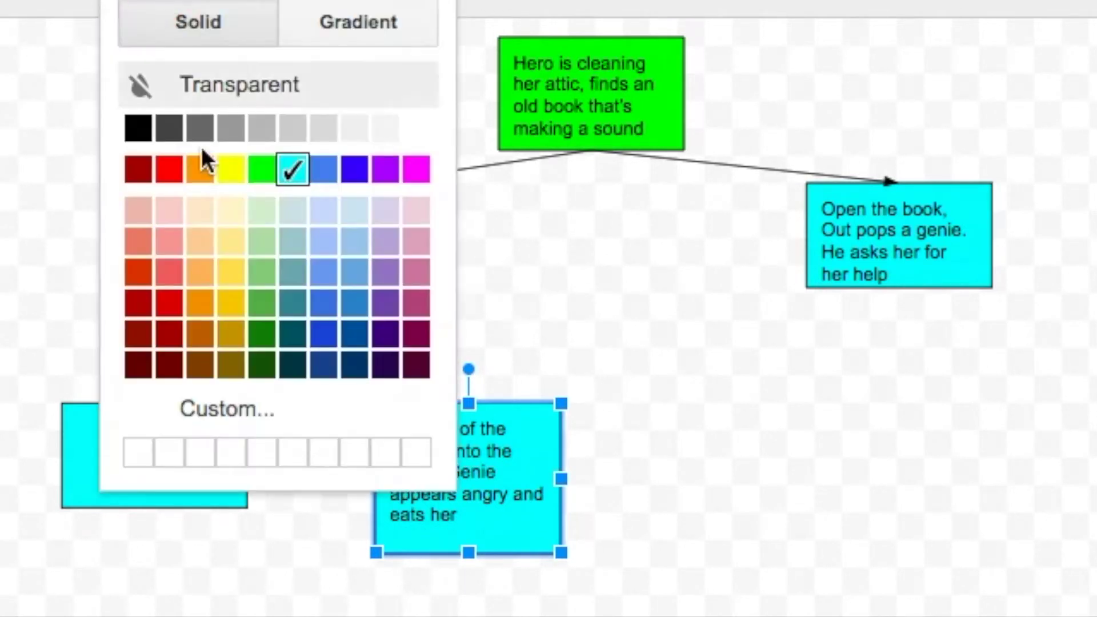
click(170, 172)
click(676, 576)
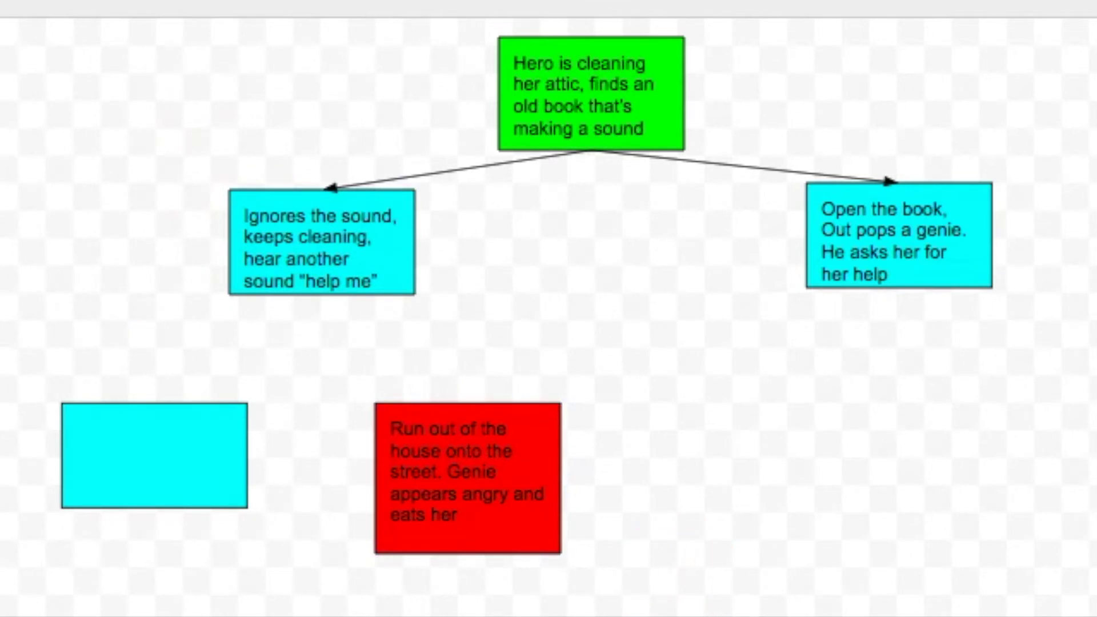
Step: Draw arrows from the 'Ignores the sound' box to both lower boxes and delete the stray diagonal arrow
drag(324, 293, 465, 404)
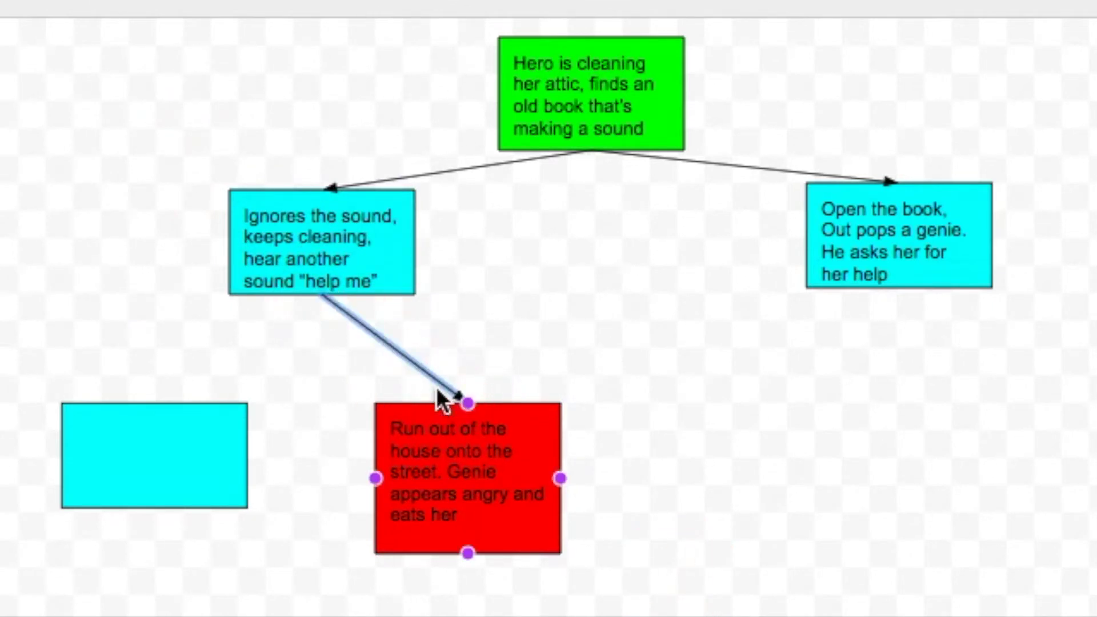
drag(311, 289, 162, 383)
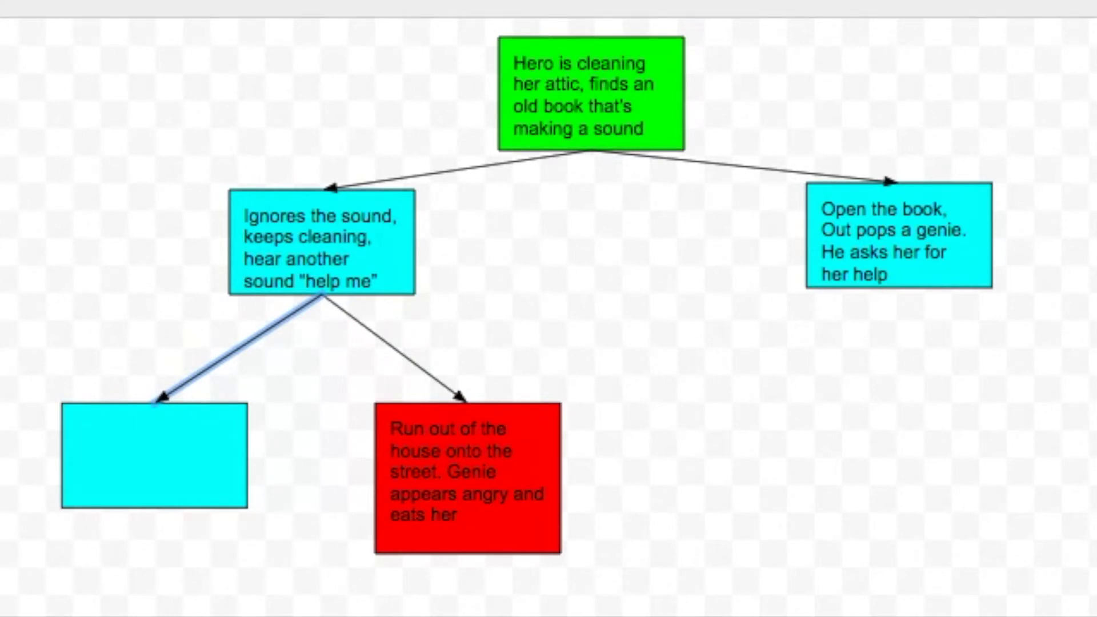
click(97, 439)
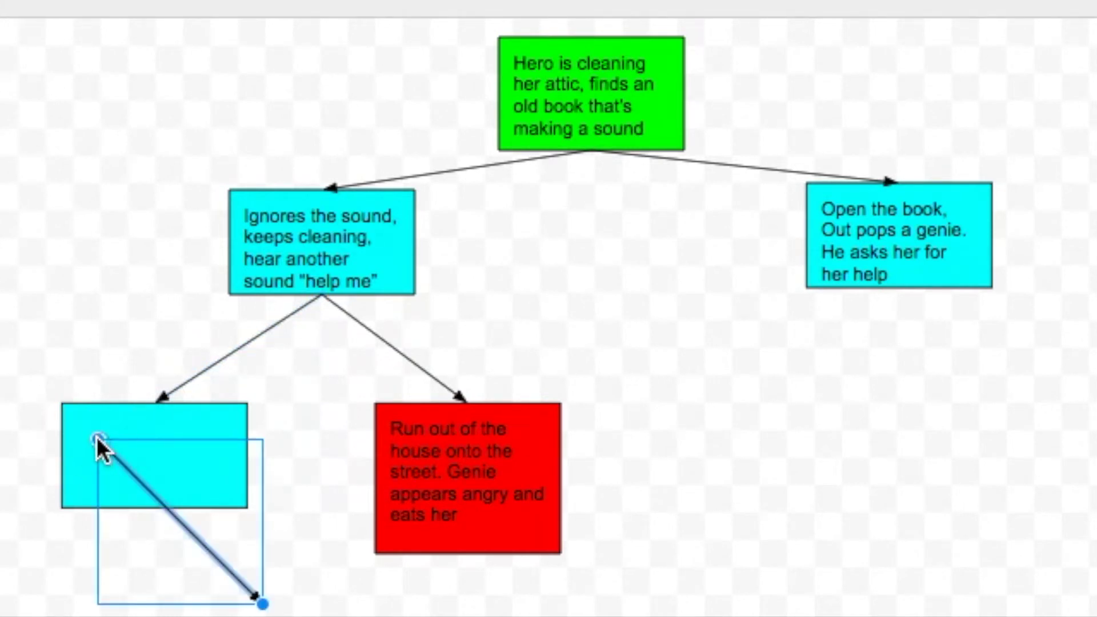
key(Delete)
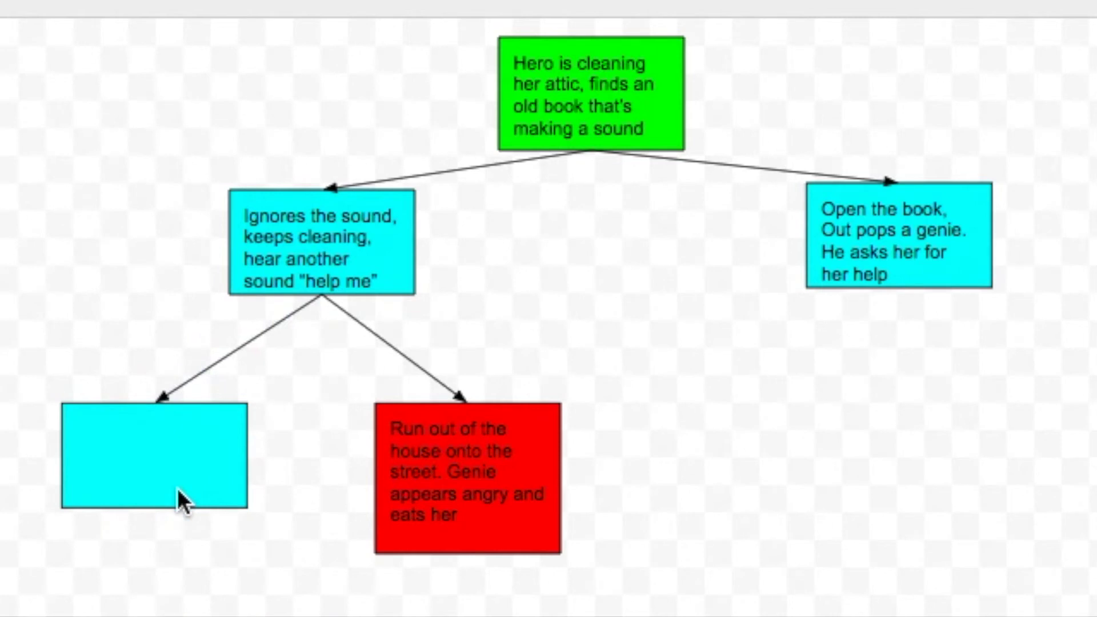
double_click(183, 454)
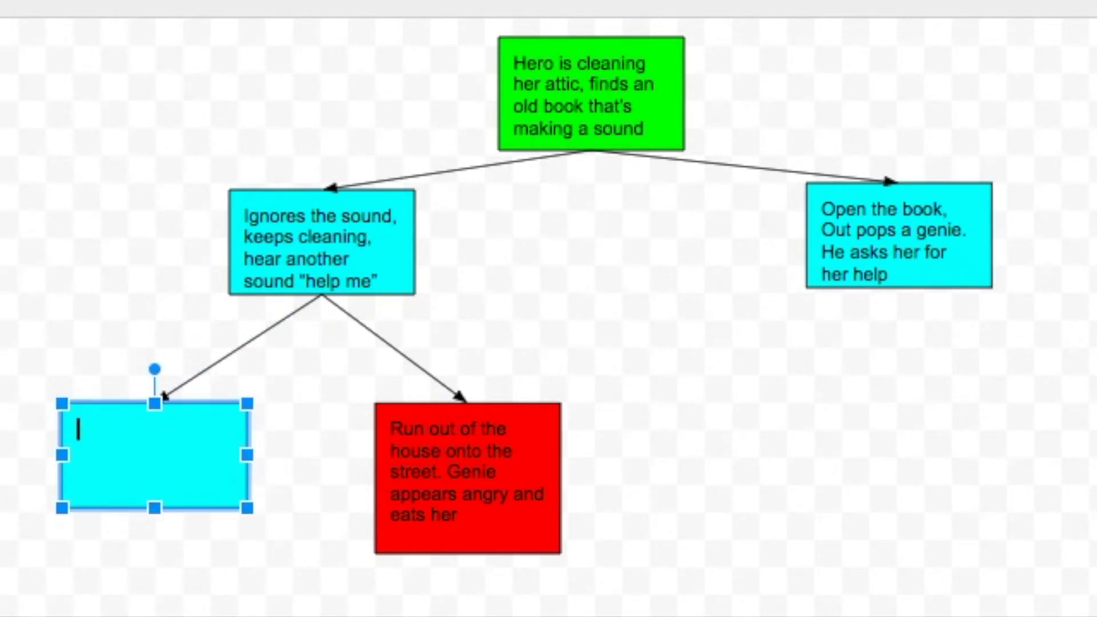
Step: Type 'Opens the book, genie grants her a wish in exchange for help' into the lower-left cyan box
text(open)
key(BackSpace)
key(BackSpace)
key(BackSpace)
key(BackSpace)
text(Opens )
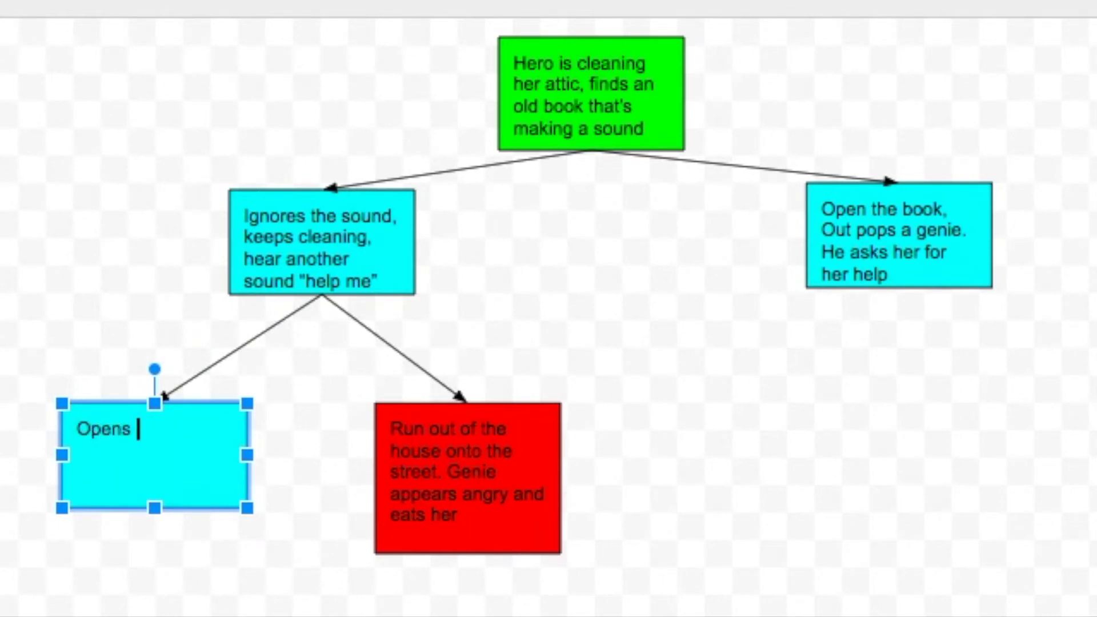
text(the book, genei)
key(BackSpace)
key(BackSpace)
text(ie grants her )
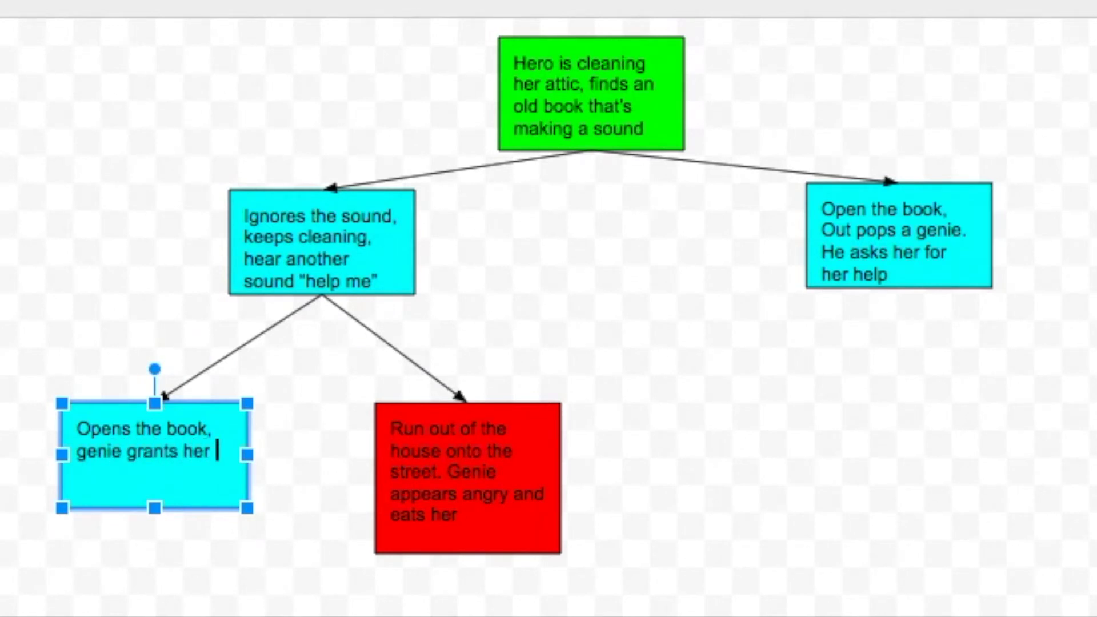
text(a wish in exchange )
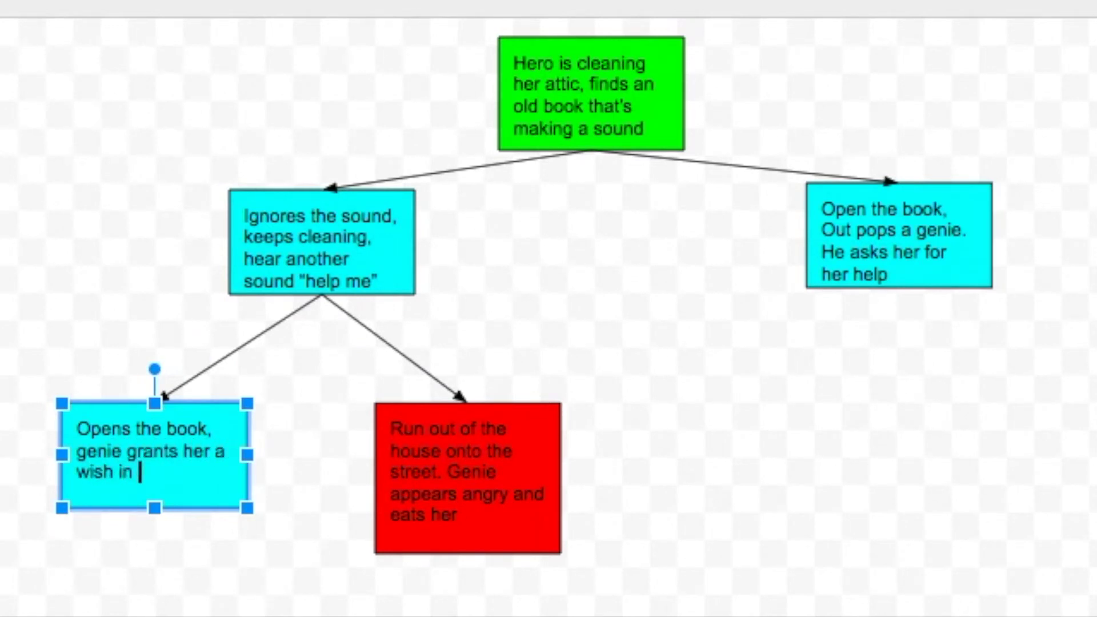
text(for help)
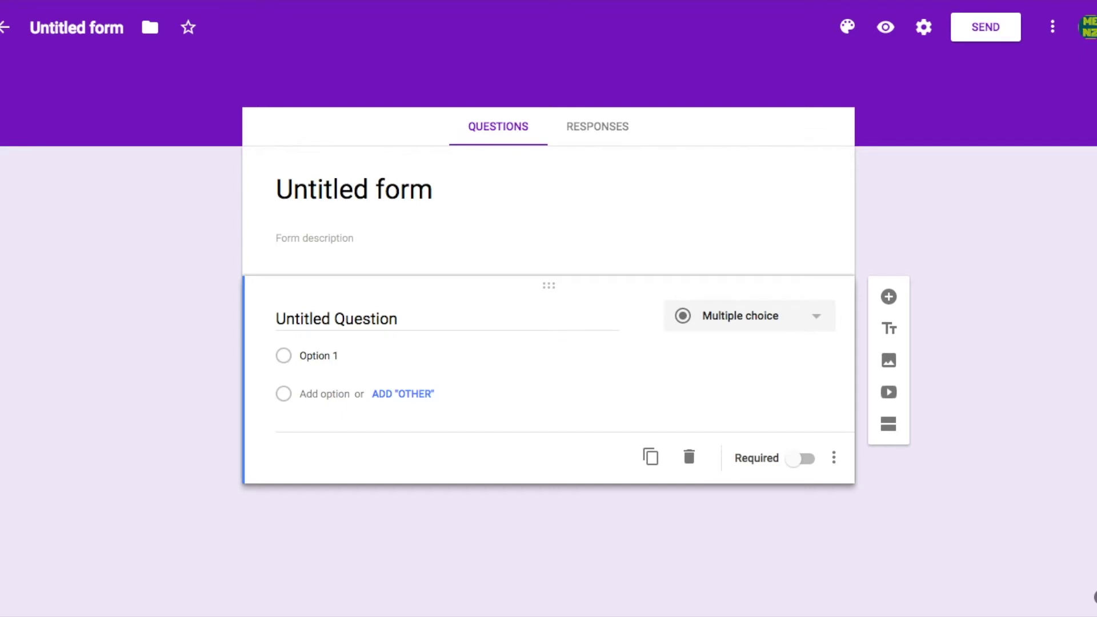
Step: Add four new sections to the form, then go back to the plan drawing's green opening box
click(889, 426)
click(889, 427)
click(889, 596)
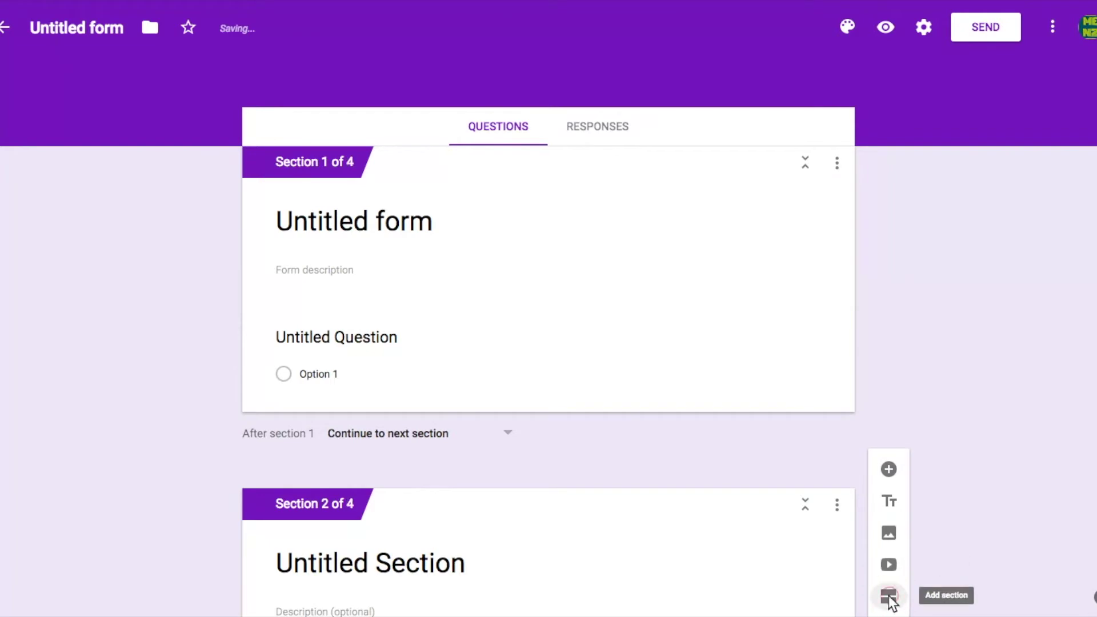
click(889, 598)
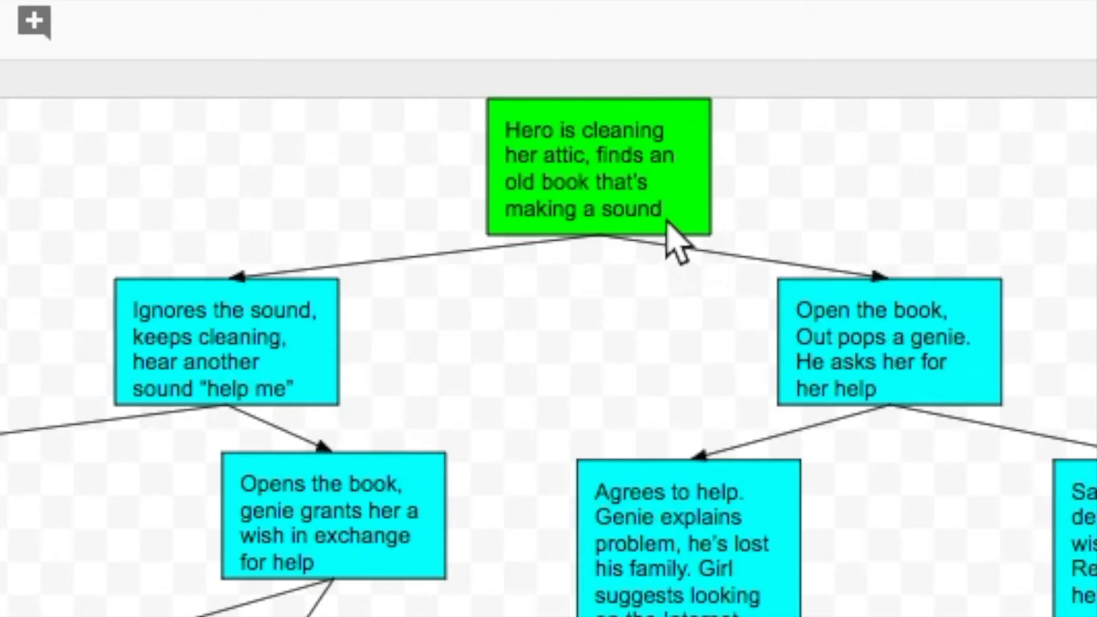
click(575, 144)
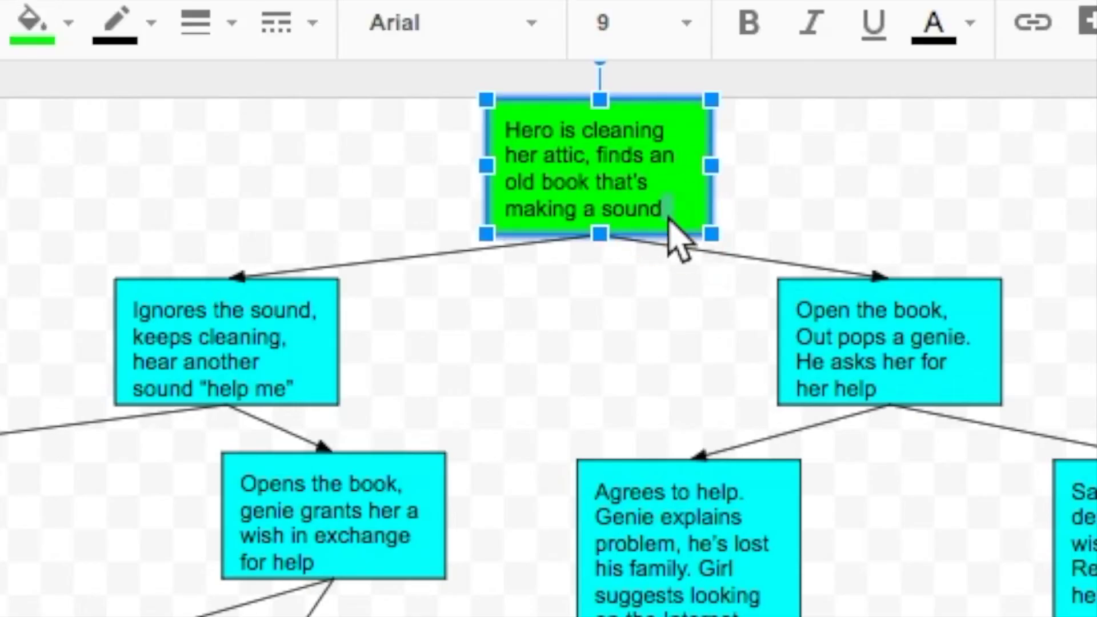
Step: Append numbers 1–5 to the opening, Ignores the sound, Open the book, Run out and genie boxes
text(1)
click(311, 383)
text(2)
click(974, 396)
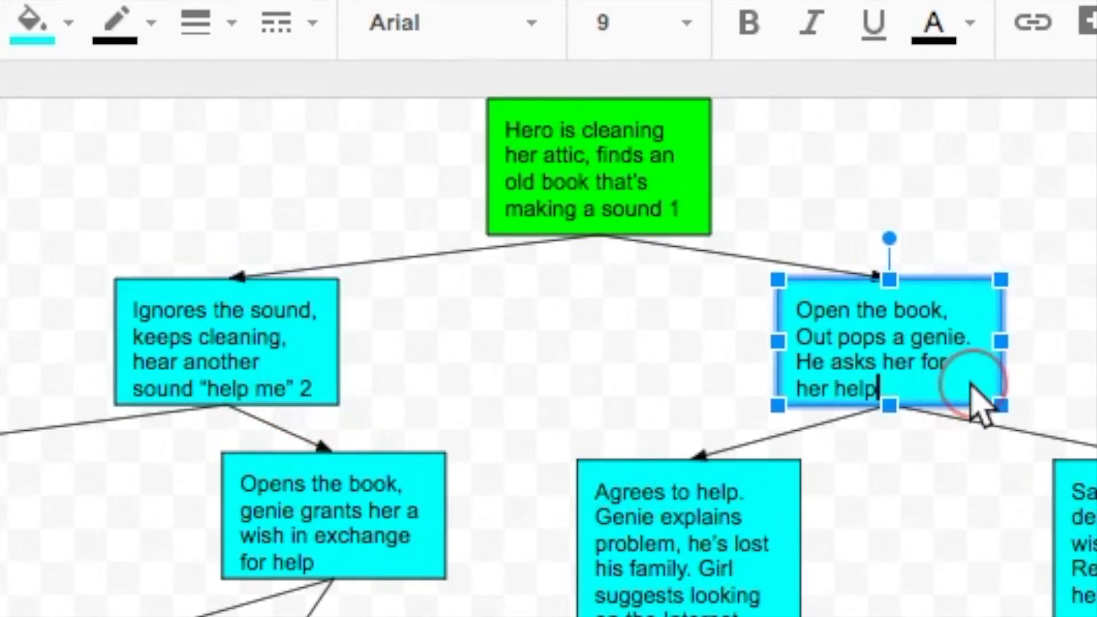
text(3)
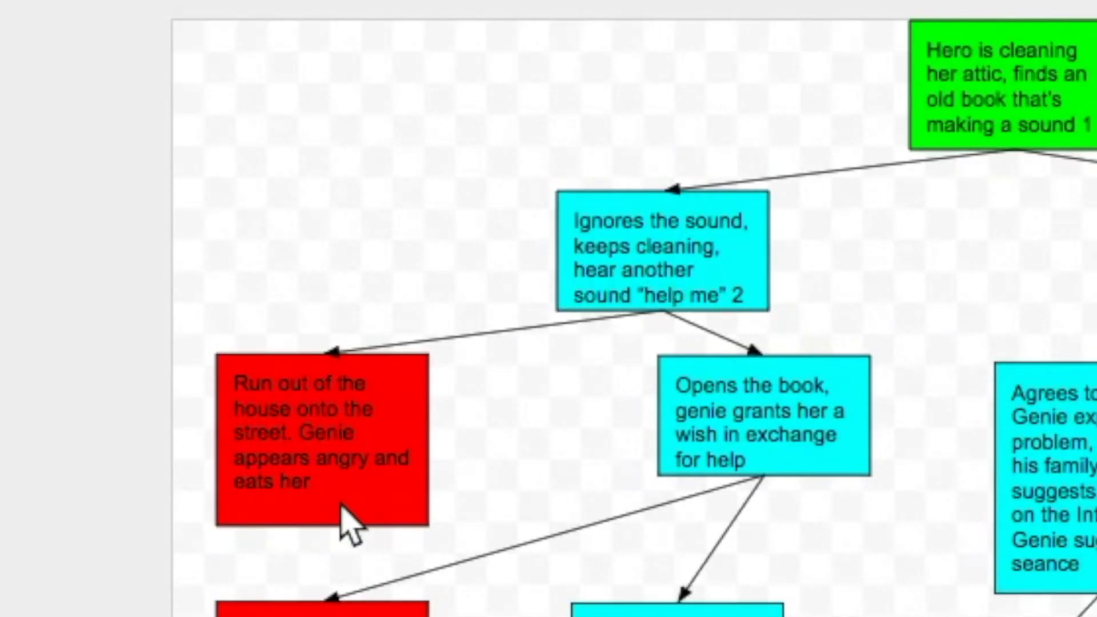
click(351, 498)
text(4)
click(717, 464)
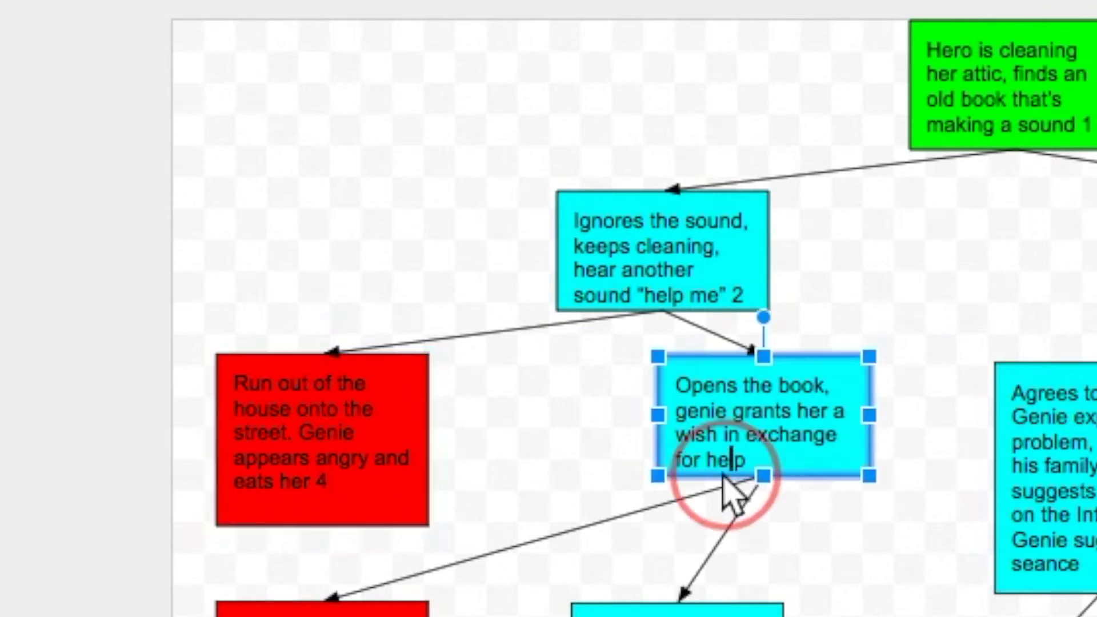
key(End)
text(5)
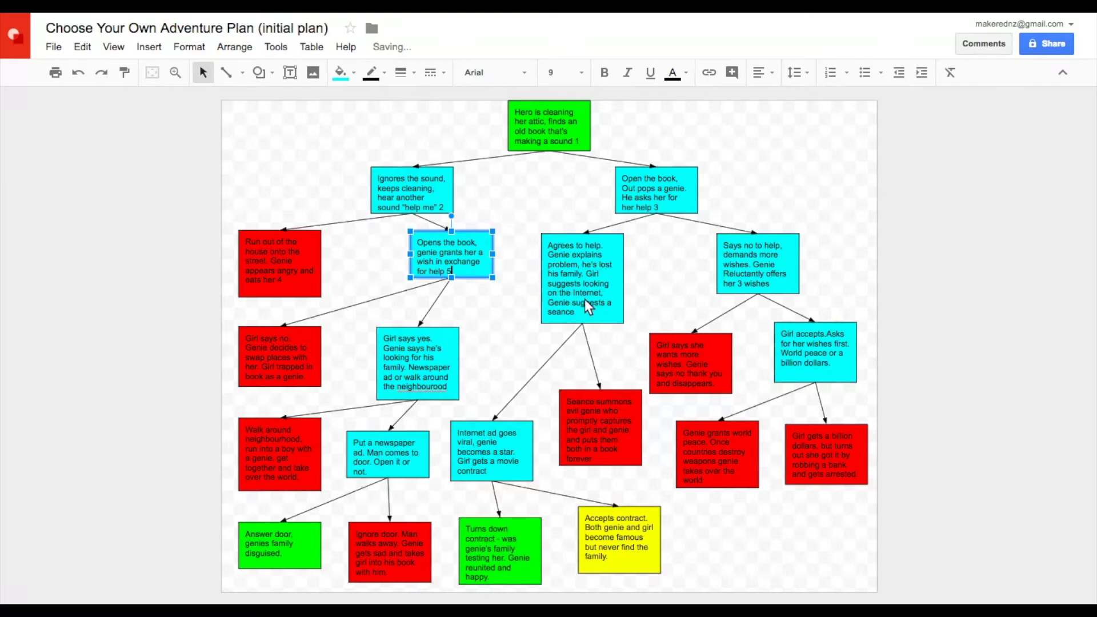
click(586, 314)
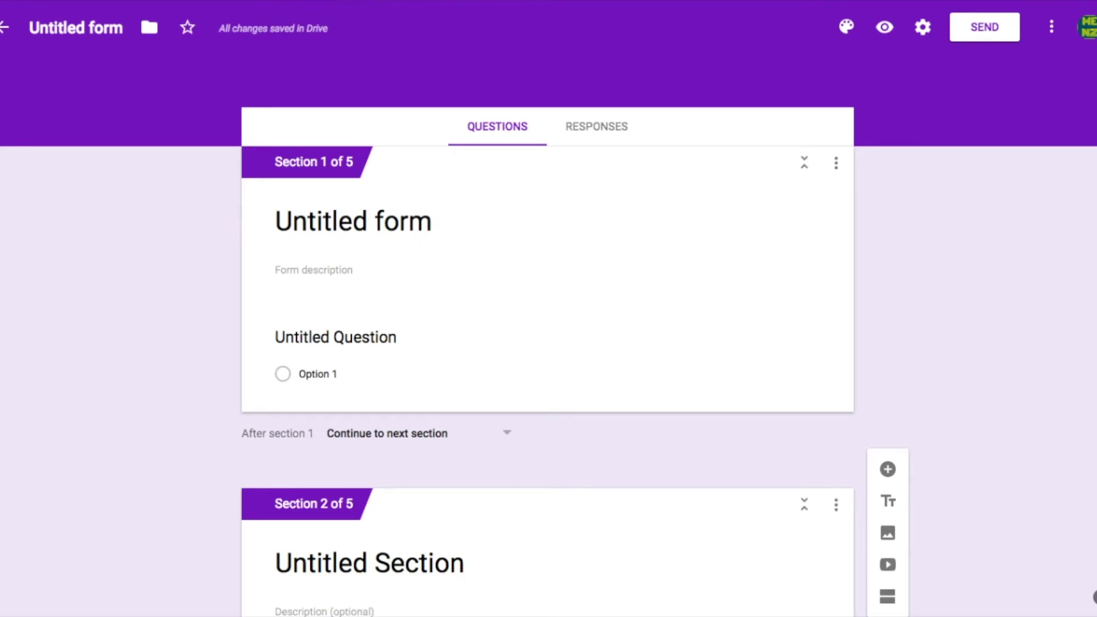
Step: Rename the untitled form to 'The Surprise in the Attic'
click(419, 214)
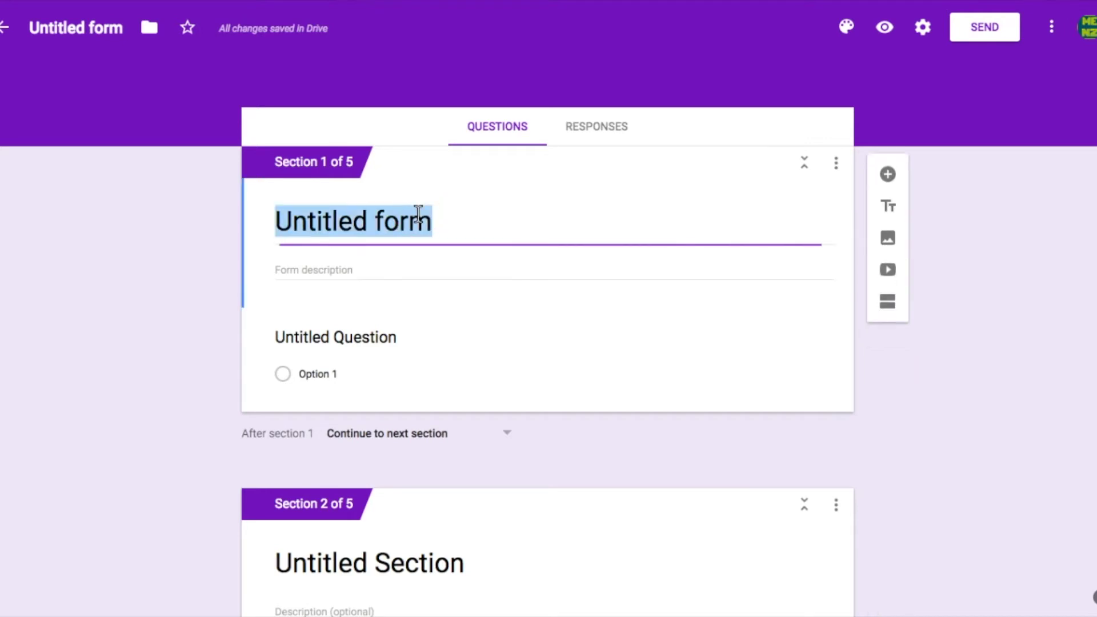
text(The Surpr)
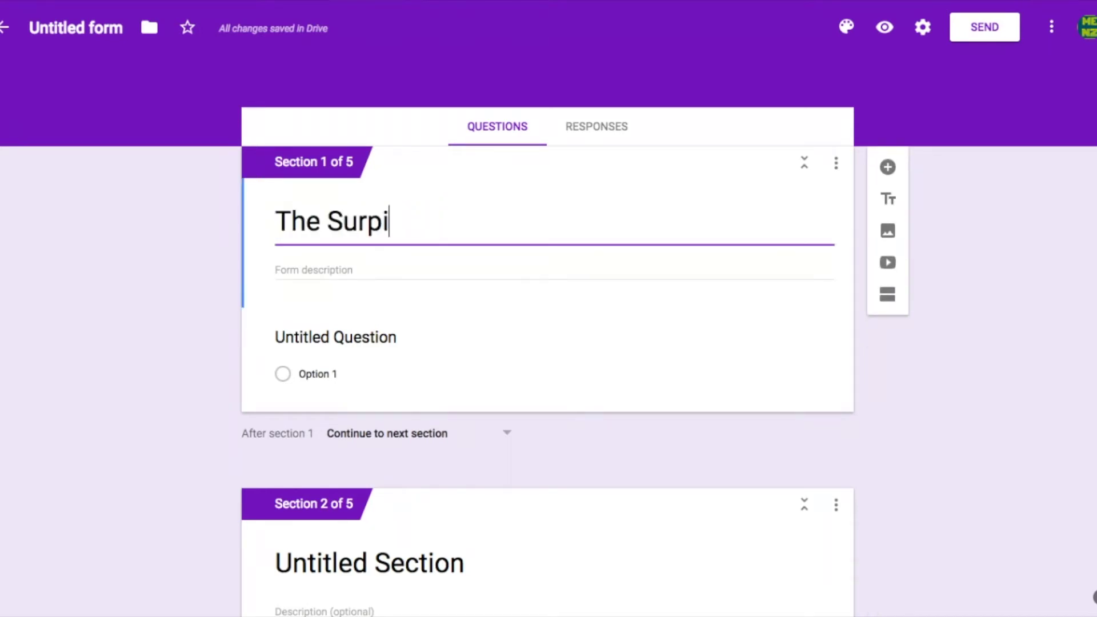
text(ise in the Attic)
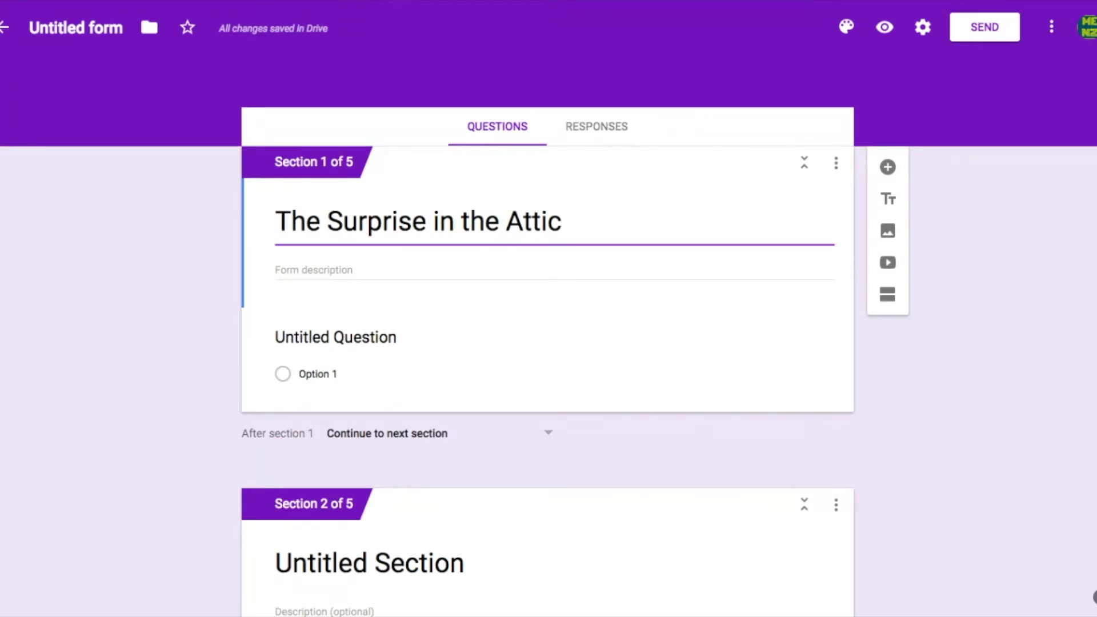
Step: Title section 2 'Putting the Box Away' and begin filling in the form description
scroll(277, 316, down, 2)
click(326, 448)
text(P)
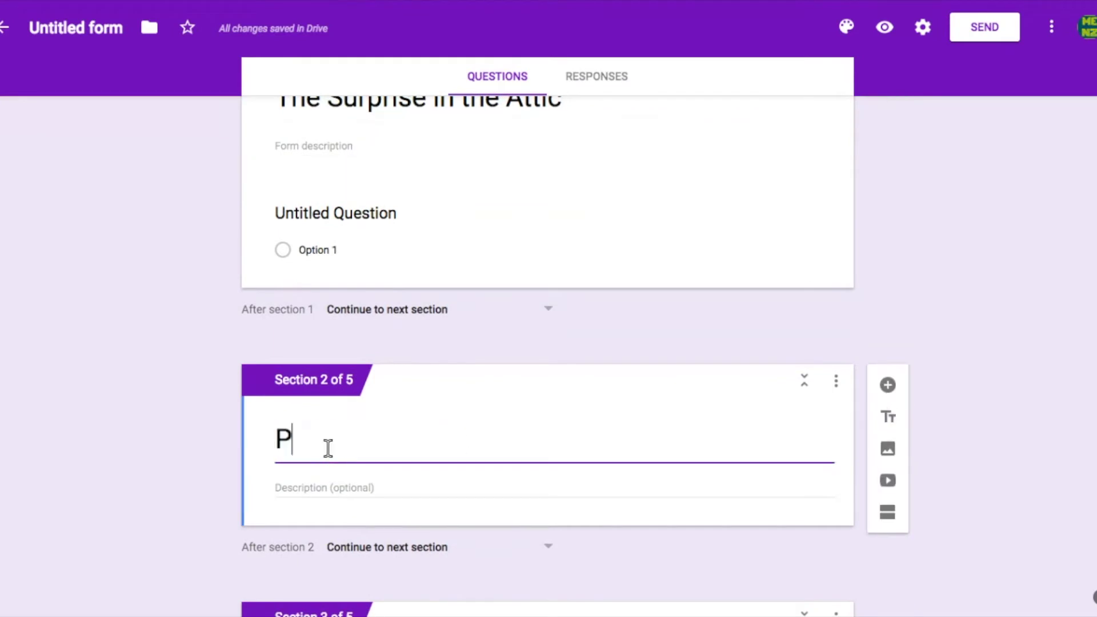
text(utting the Box Away)
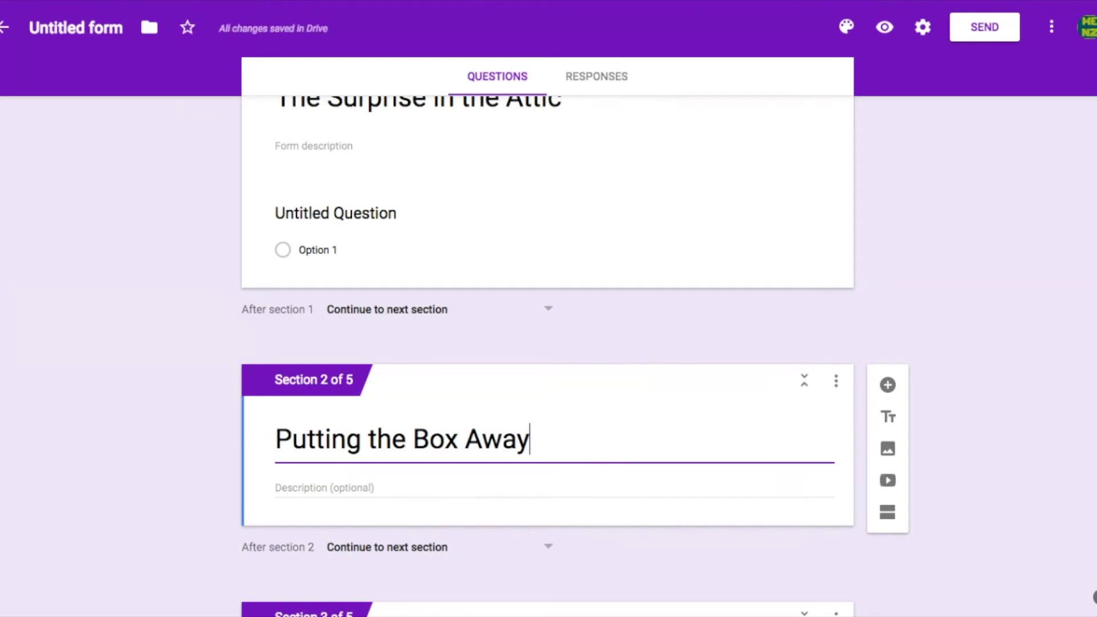
click(331, 147)
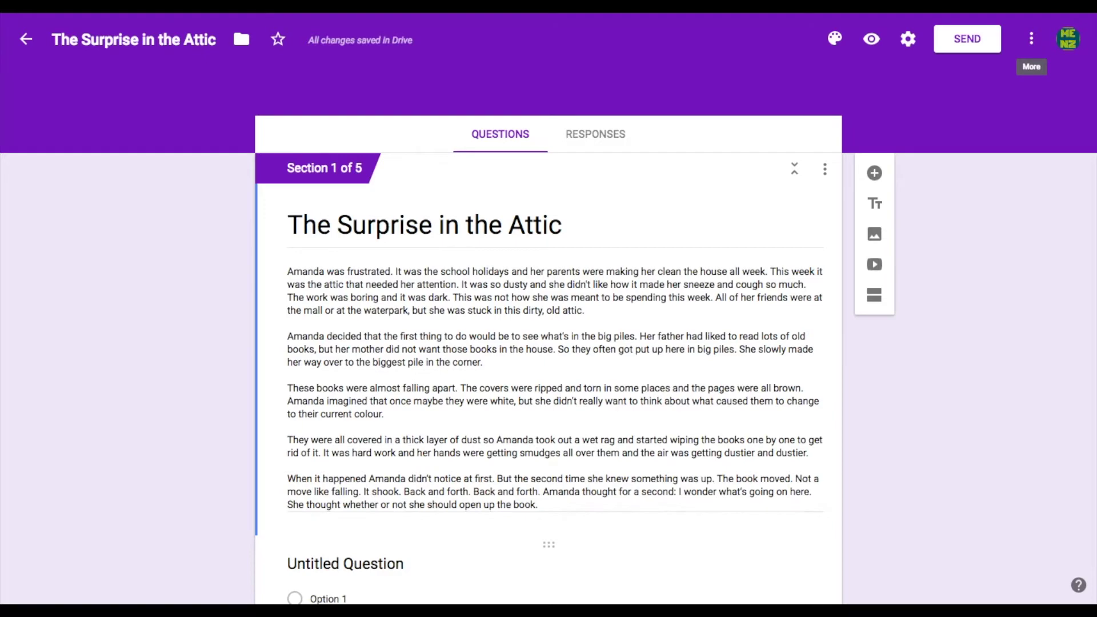
scroll(549, 343, down, 2)
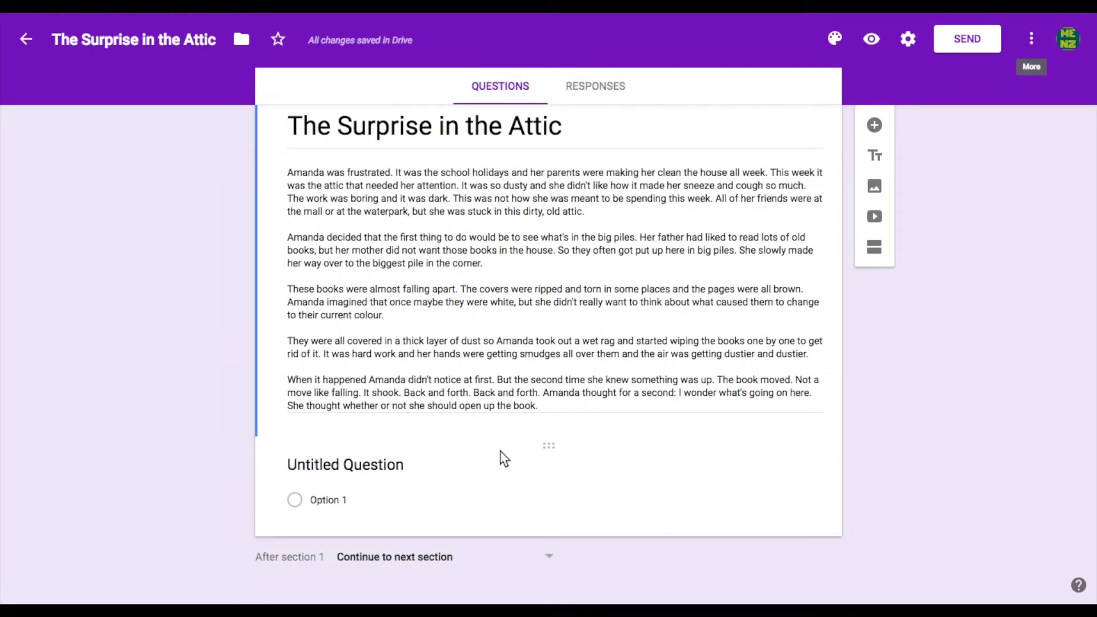
scroll(502, 492, down, 6)
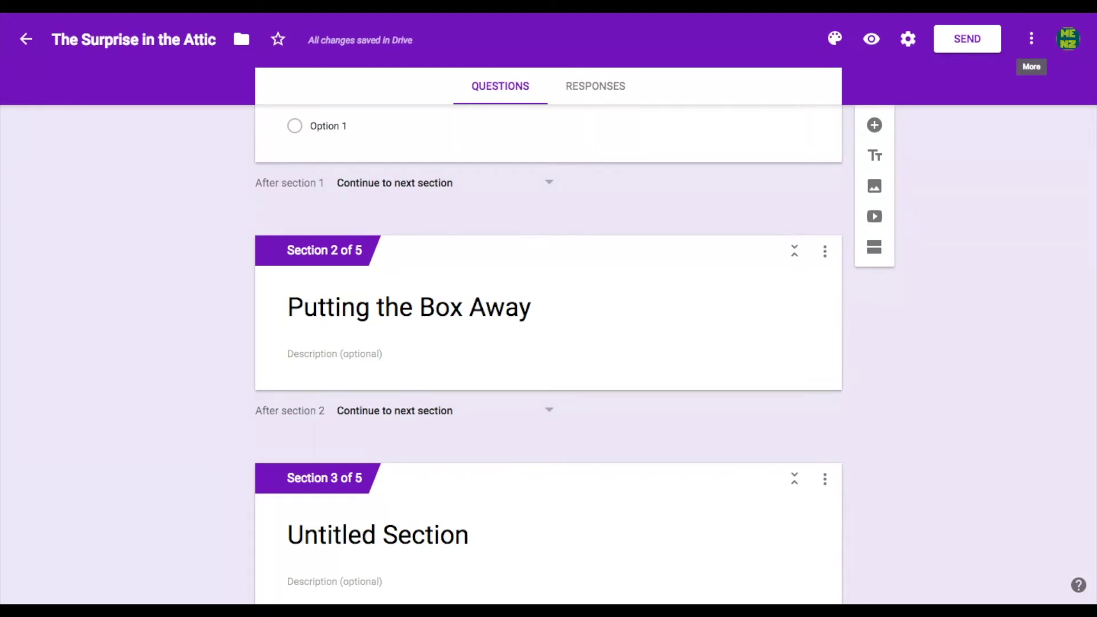
scroll(345, 271, up, 8)
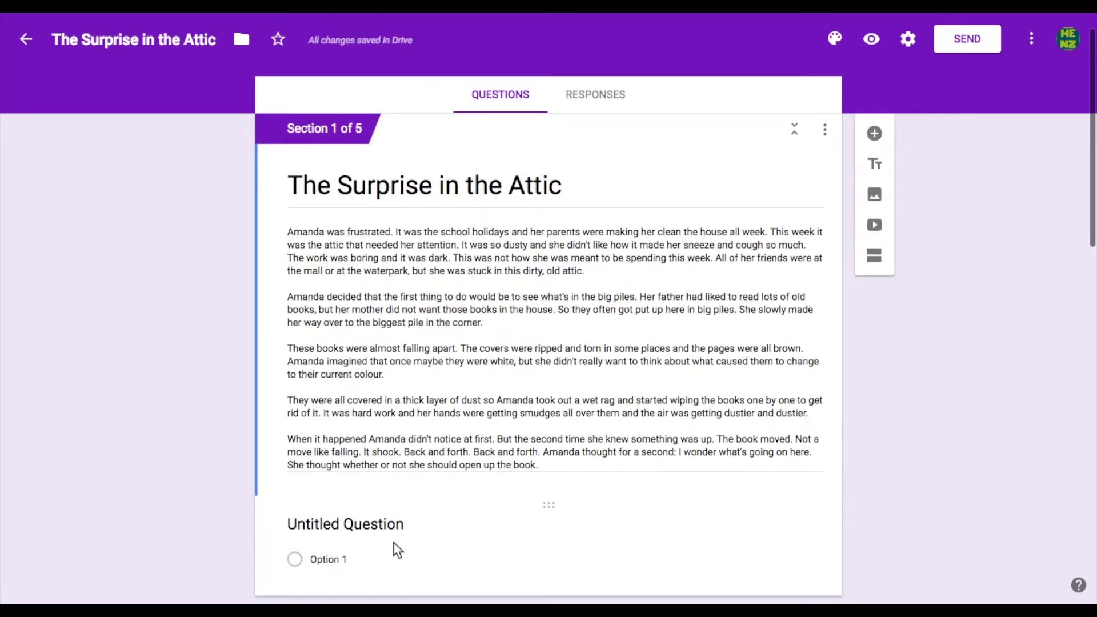
scroll(535, 559, down, 7)
Step: Add a blank question to sections 2, 3, 4 and 5, then return to section 1
triple_click(537, 351)
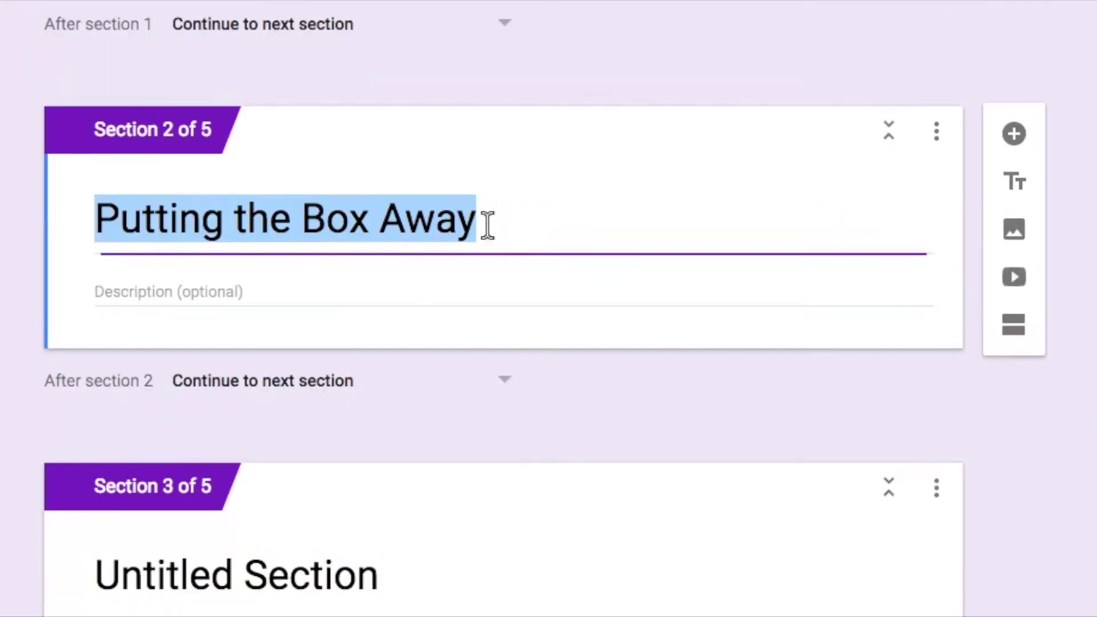
click(1015, 138)
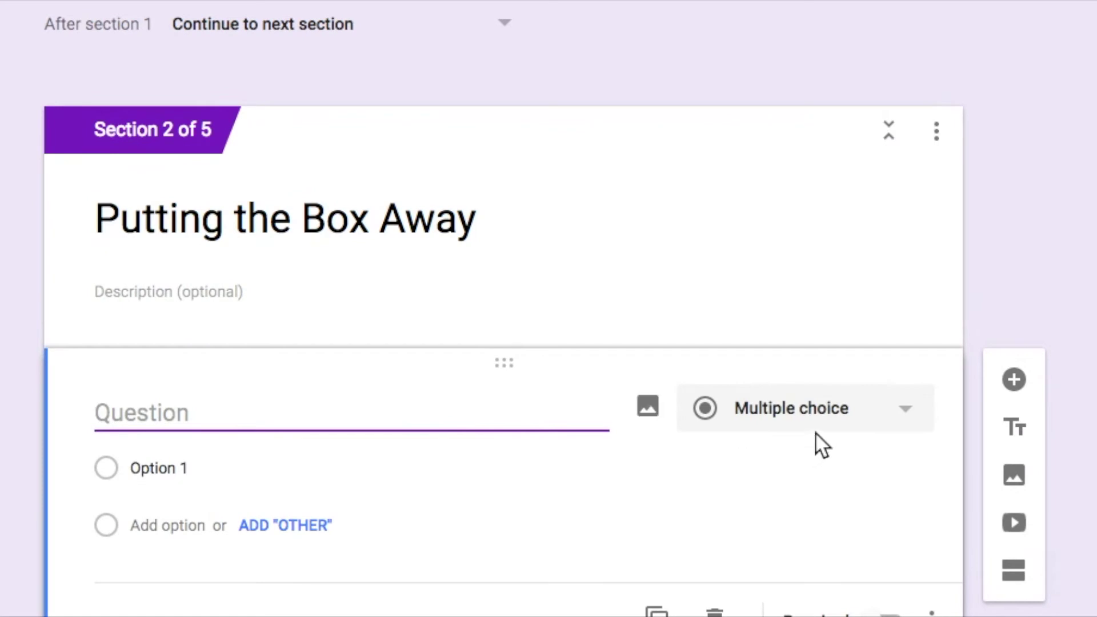
scroll(543, 533, down, 5)
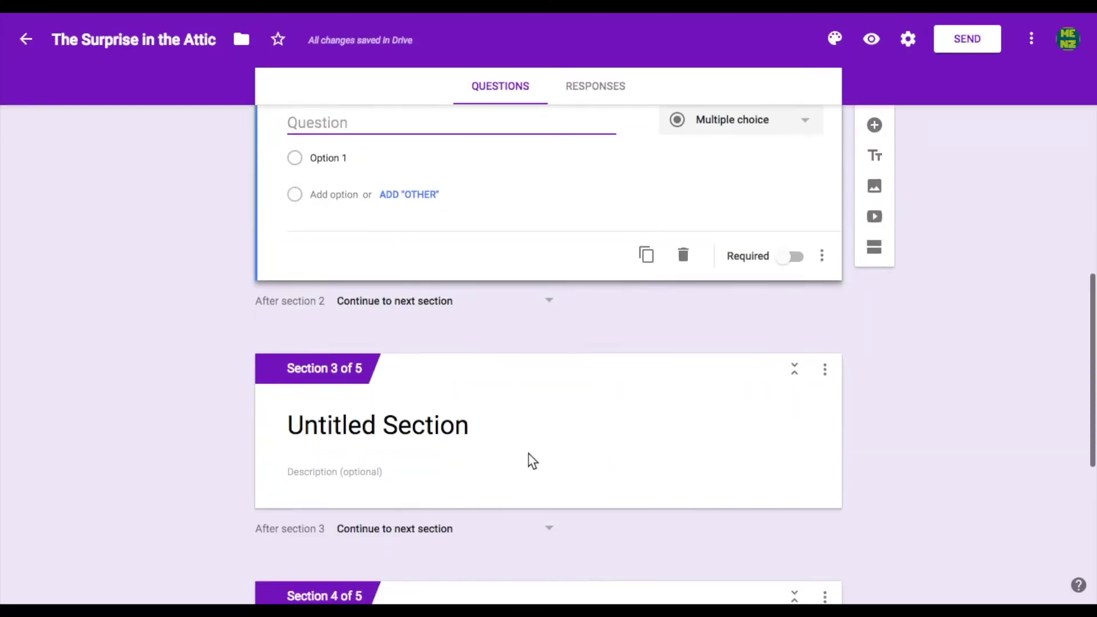
click(529, 456)
click(874, 274)
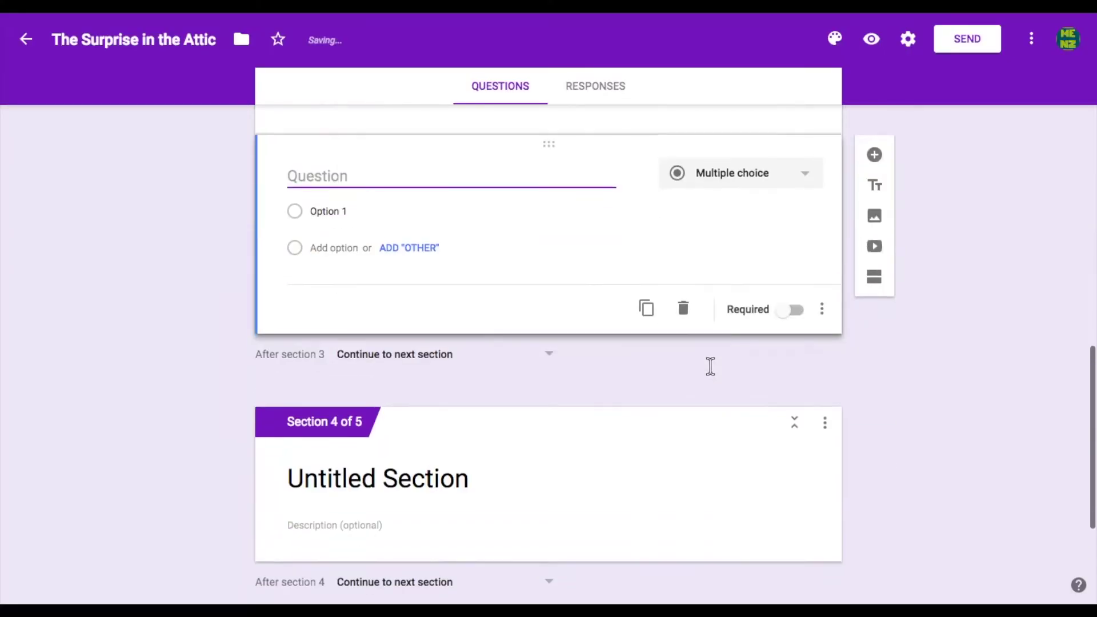
click(624, 463)
click(865, 324)
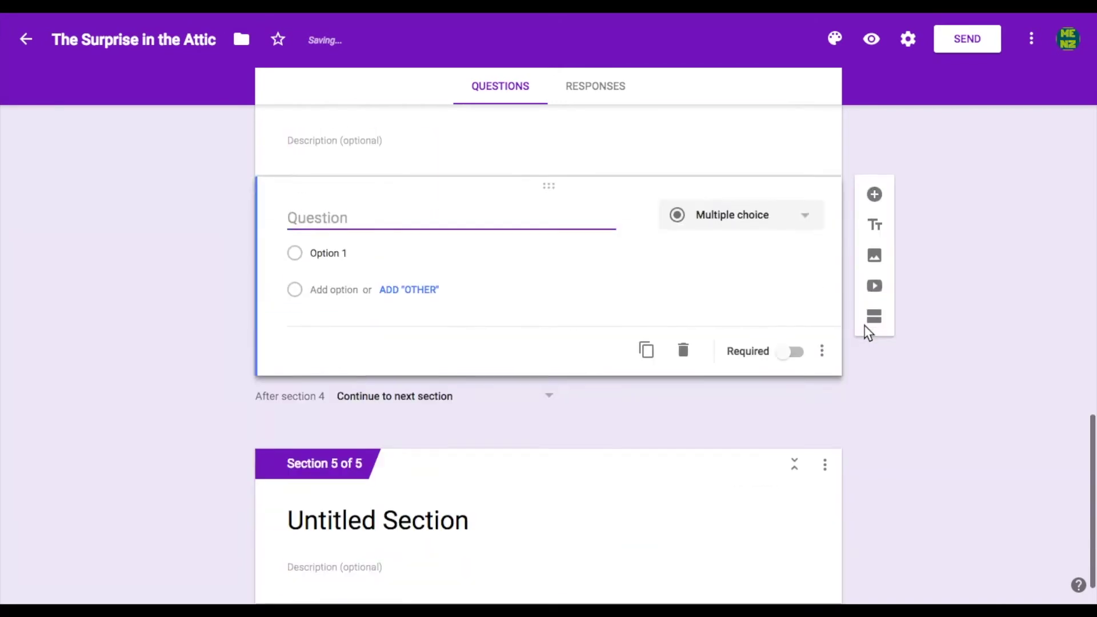
click(598, 534)
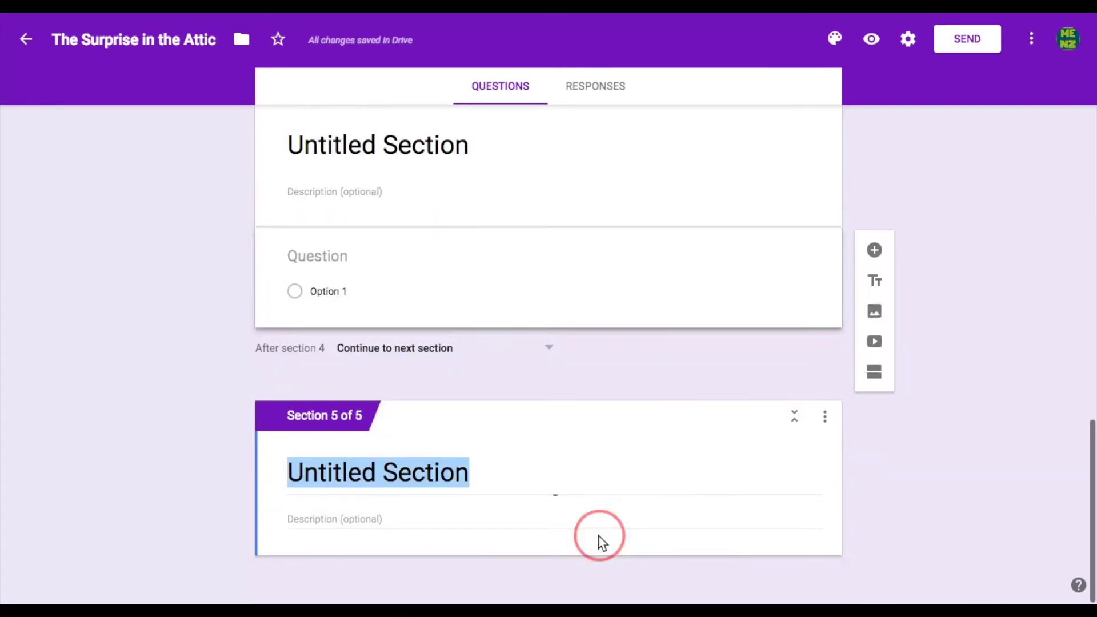
click(875, 422)
scroll(711, 236, up, 15)
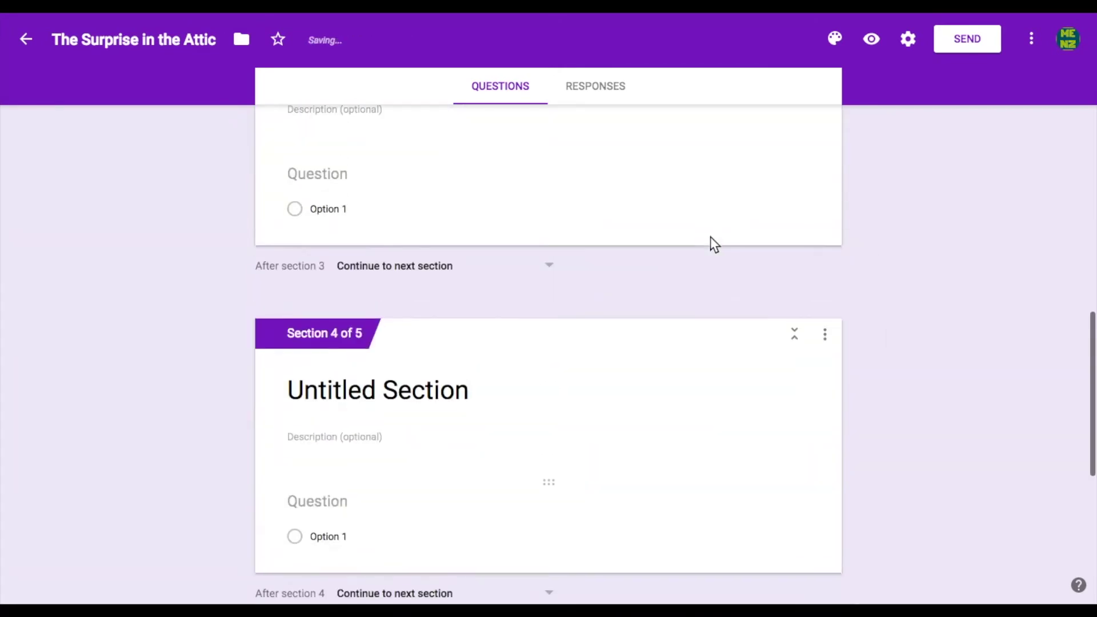
scroll(711, 236, up, 6)
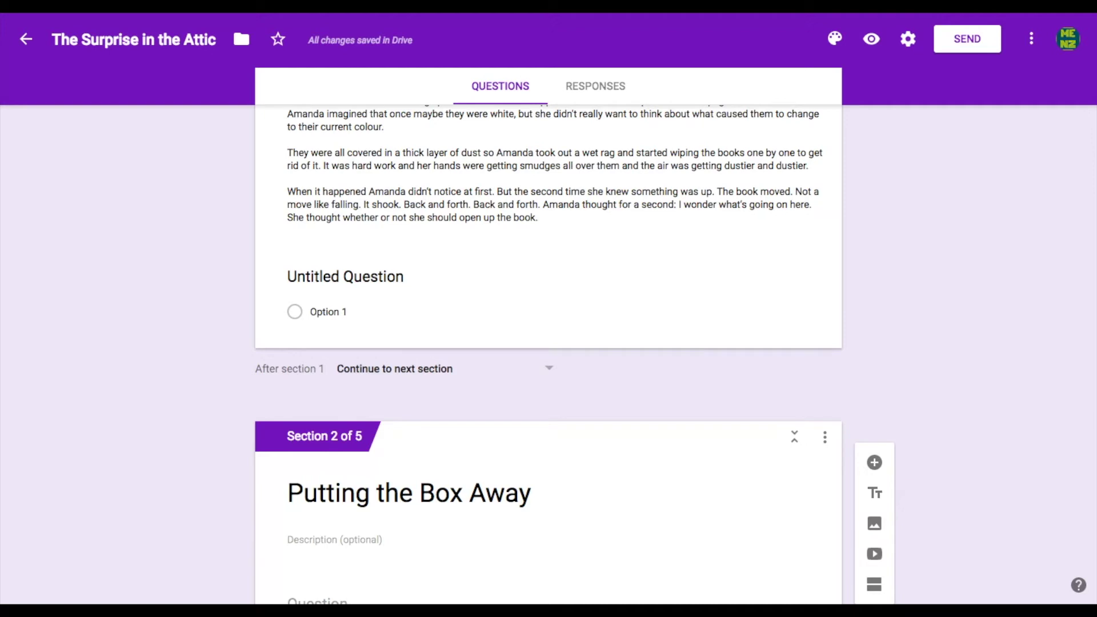
scroll(688, 248, up, 3)
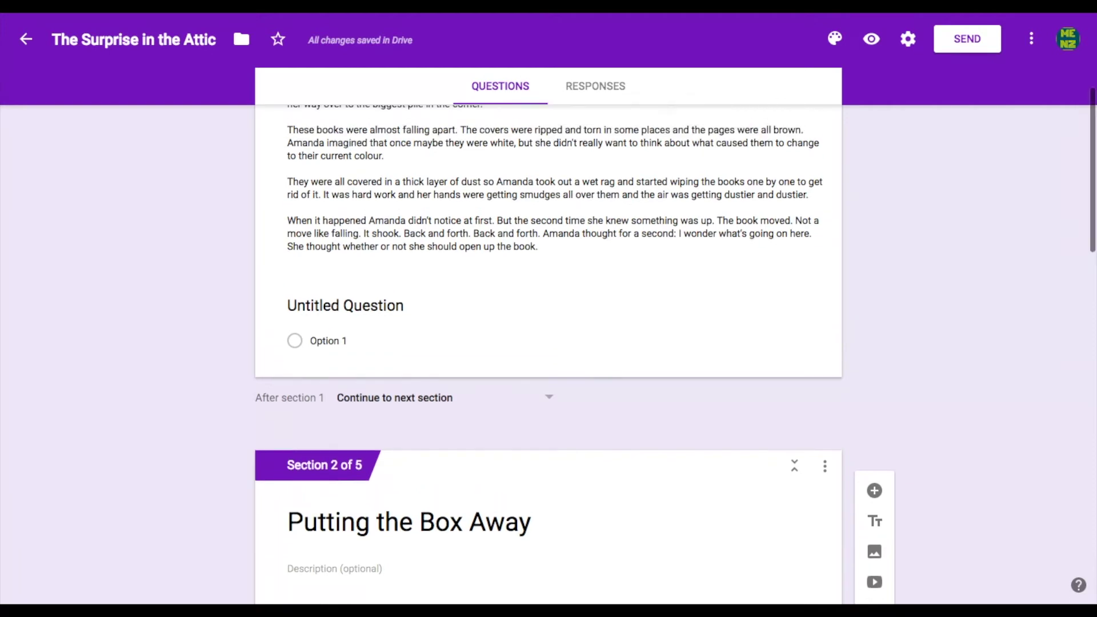
Step: Write the question 'Should Amanda open the book?' with options 'Yes, she should.' and 'No, she shouldn't'
click(373, 415)
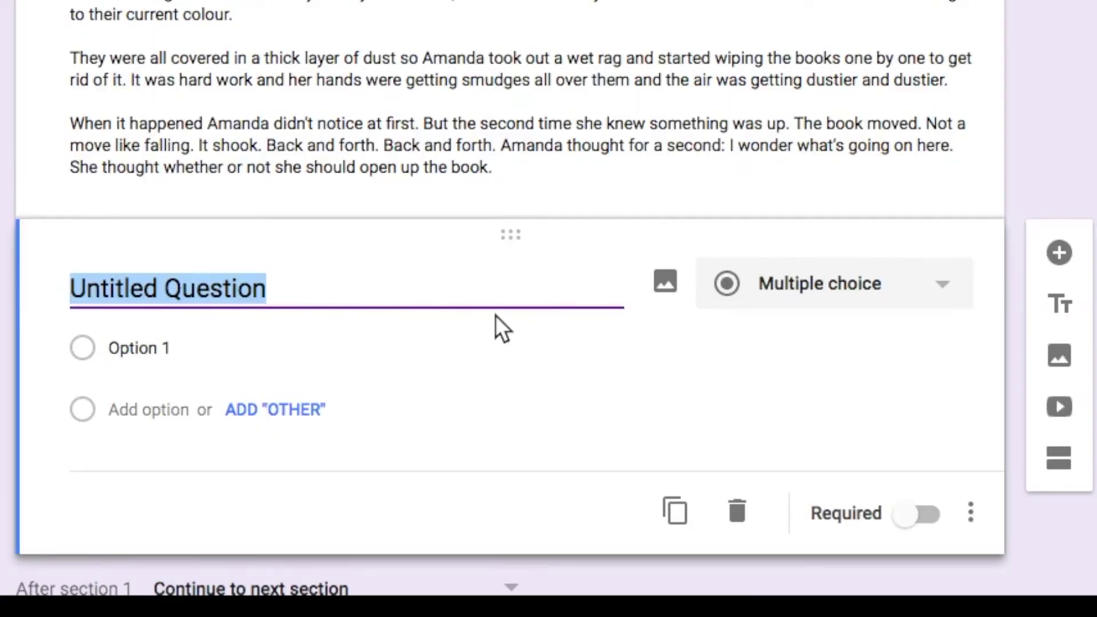
text(Should Amanda)
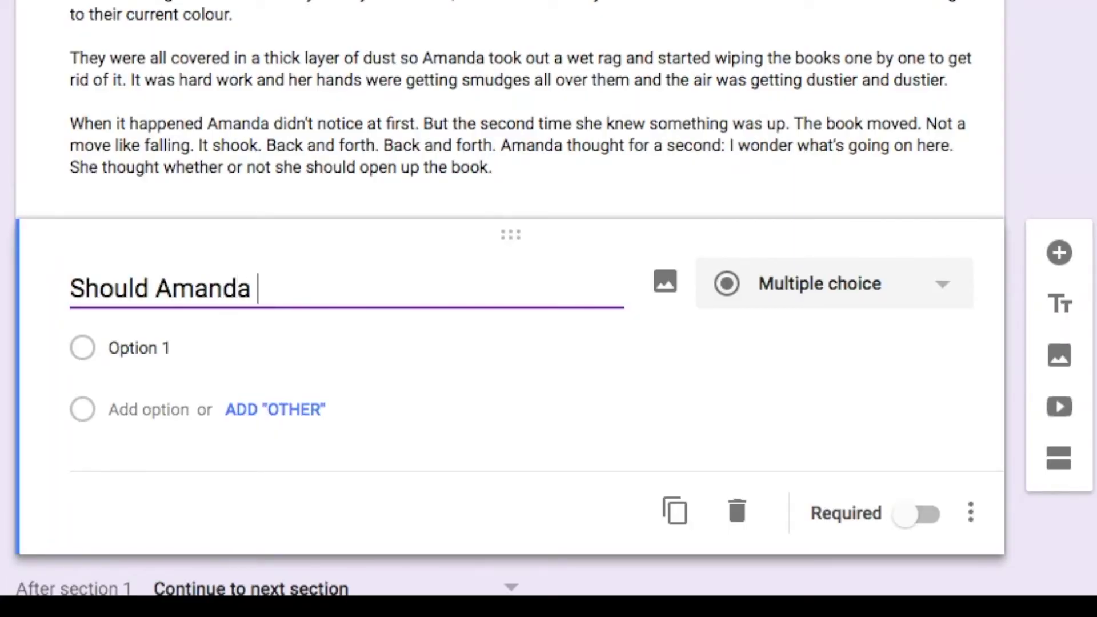
text( open the book?)
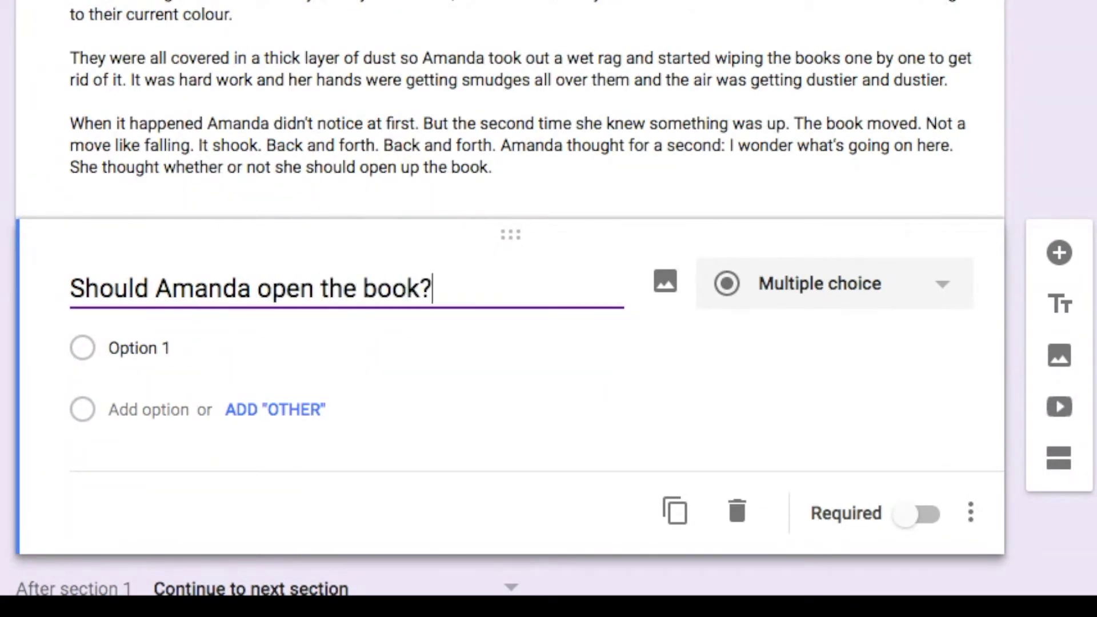
click(328, 364)
text(Y)
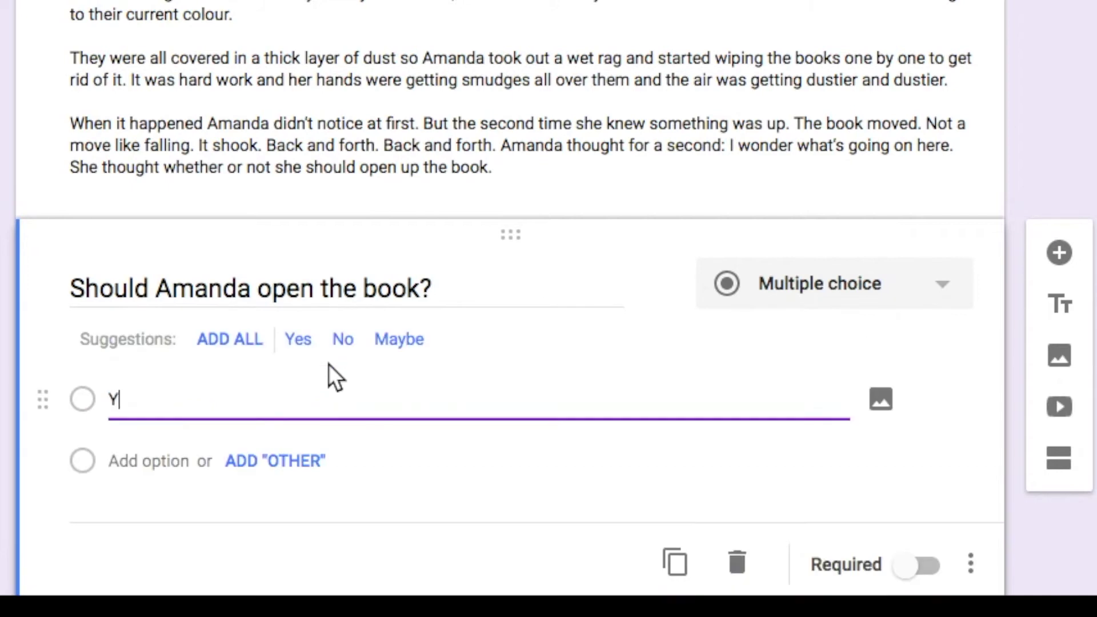
text(es, she should.)
click(167, 460)
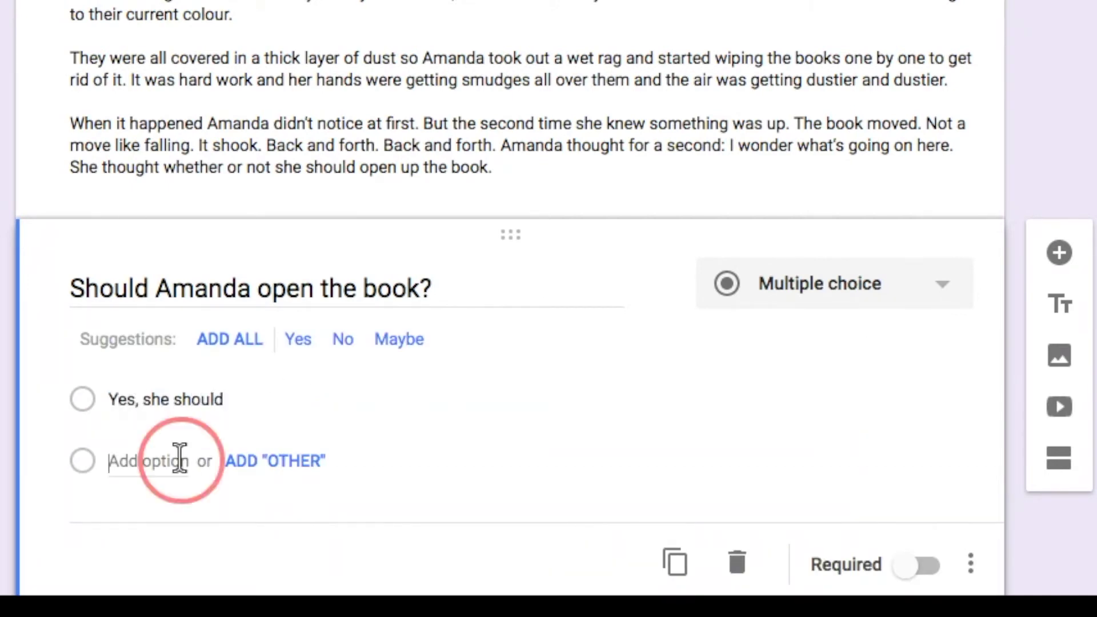
text(No ,sh)
key(BackSpace)
key(BackSpace)
text(, she shouldn't)
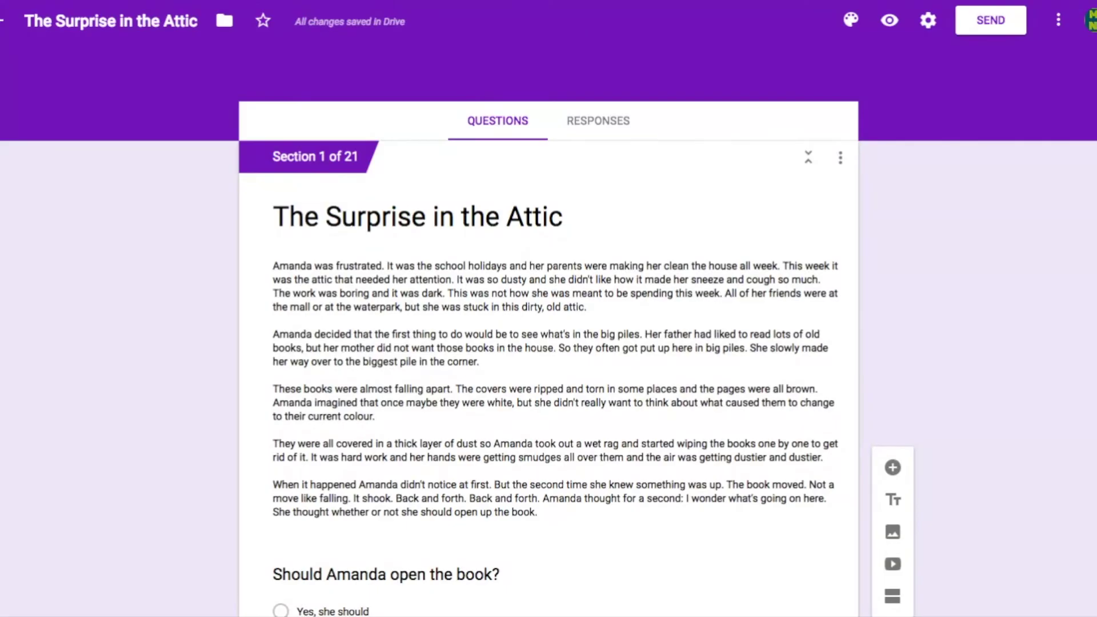
Step: Route 'Yes, she should' to section 3 Opening the Book and 'No' to Putting the Book Away
scroll(581, 312, down, 3)
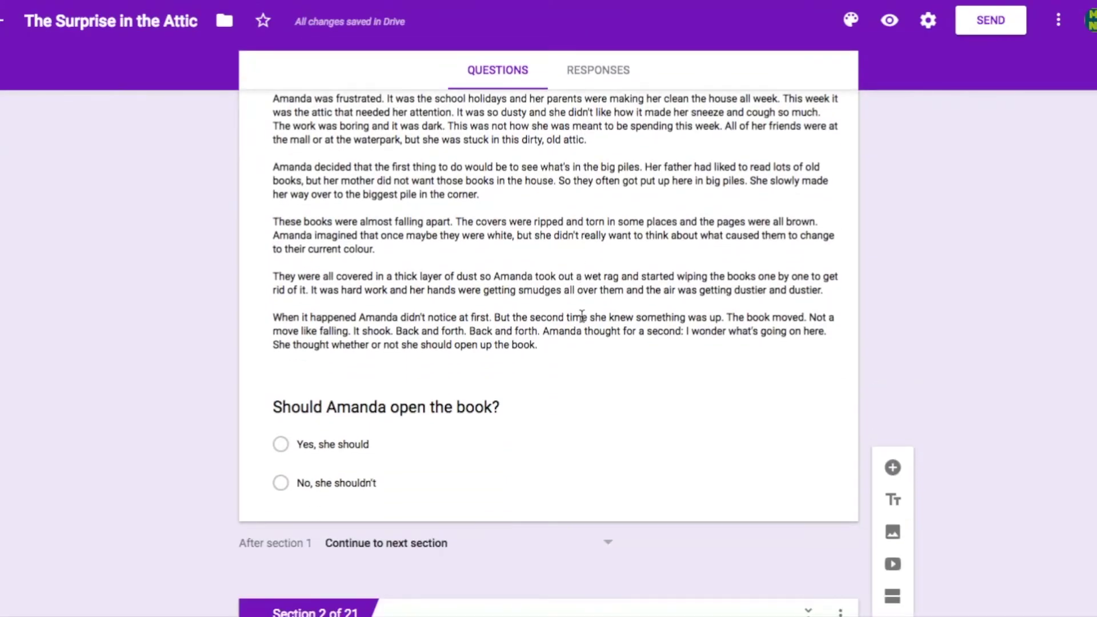
click(563, 428)
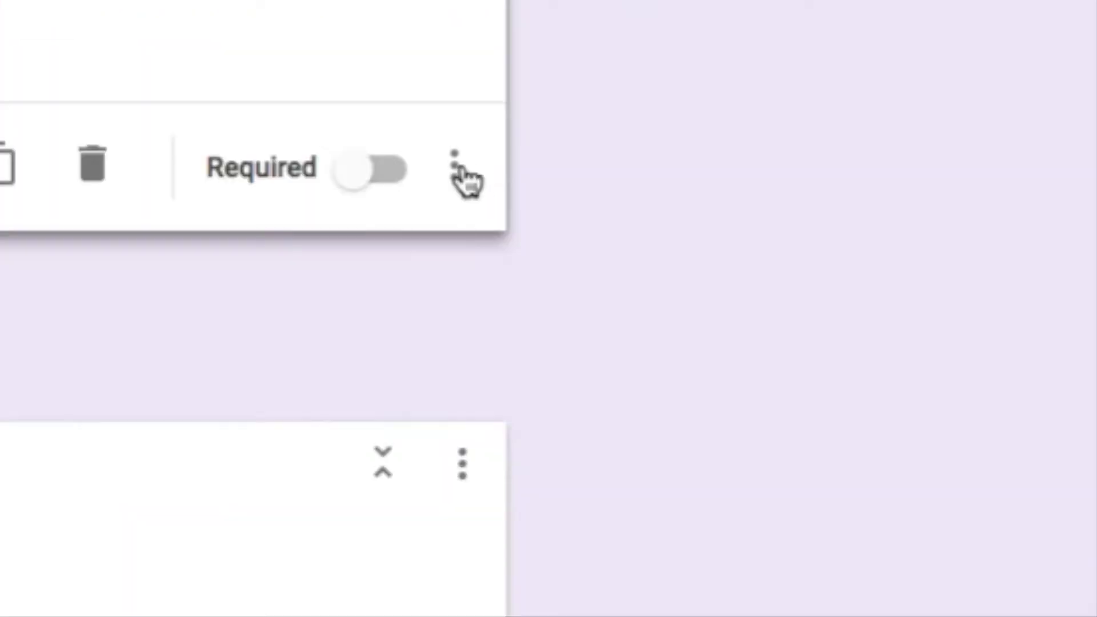
click(1040, 484)
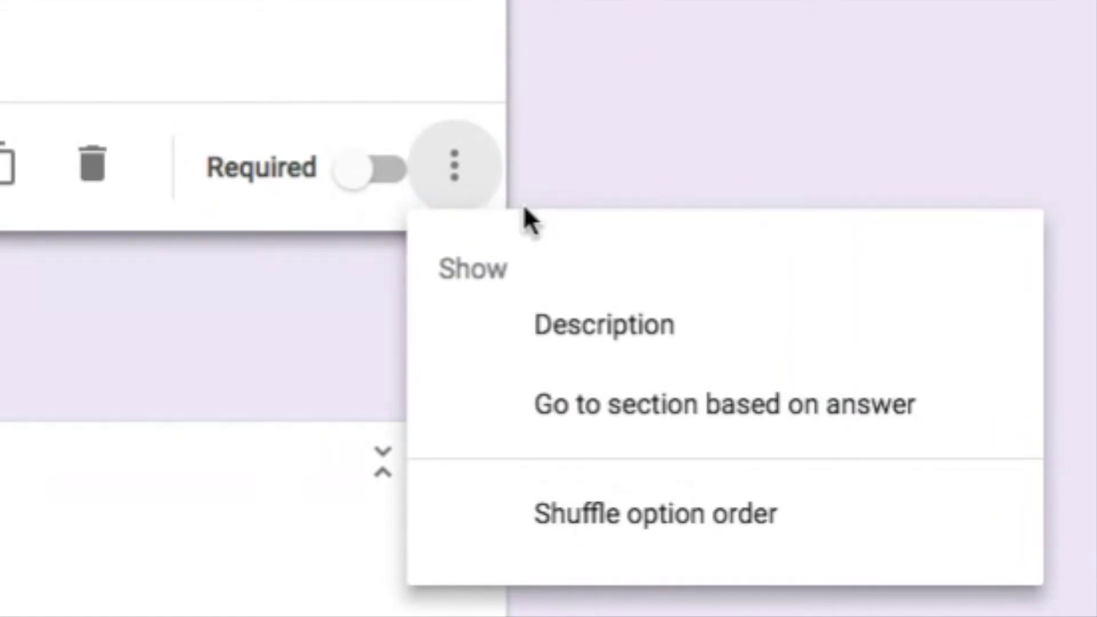
click(609, 414)
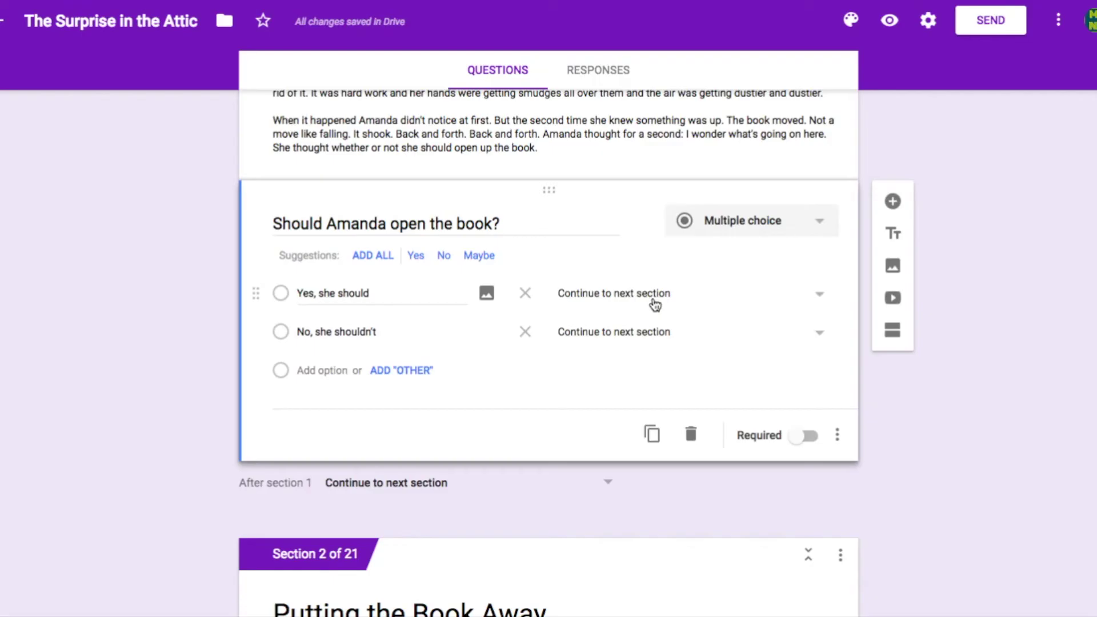
click(800, 301)
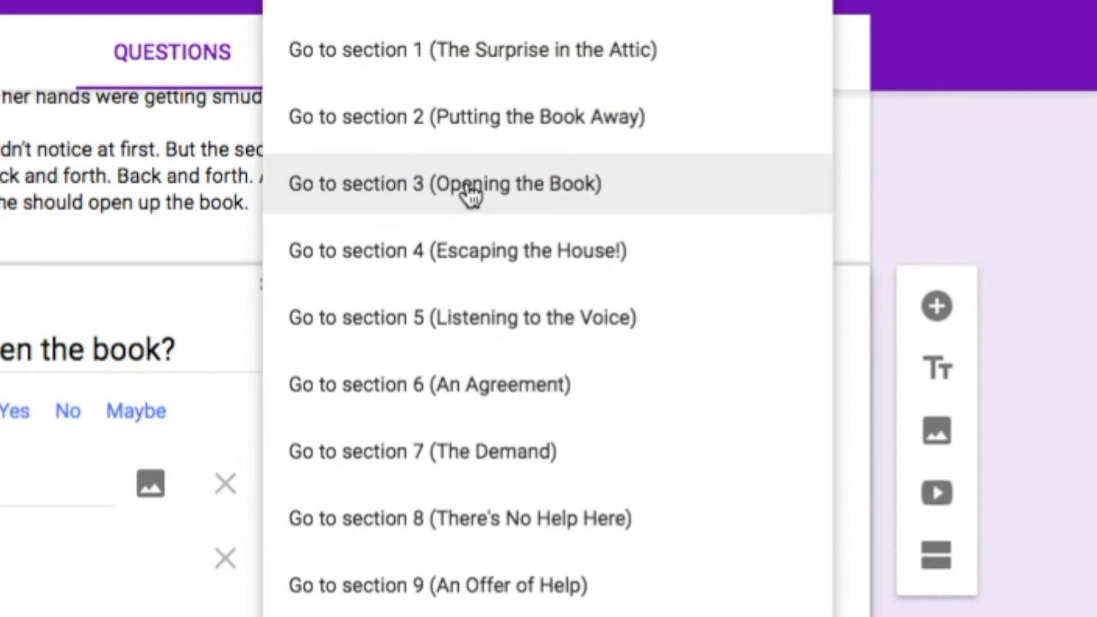
click(470, 196)
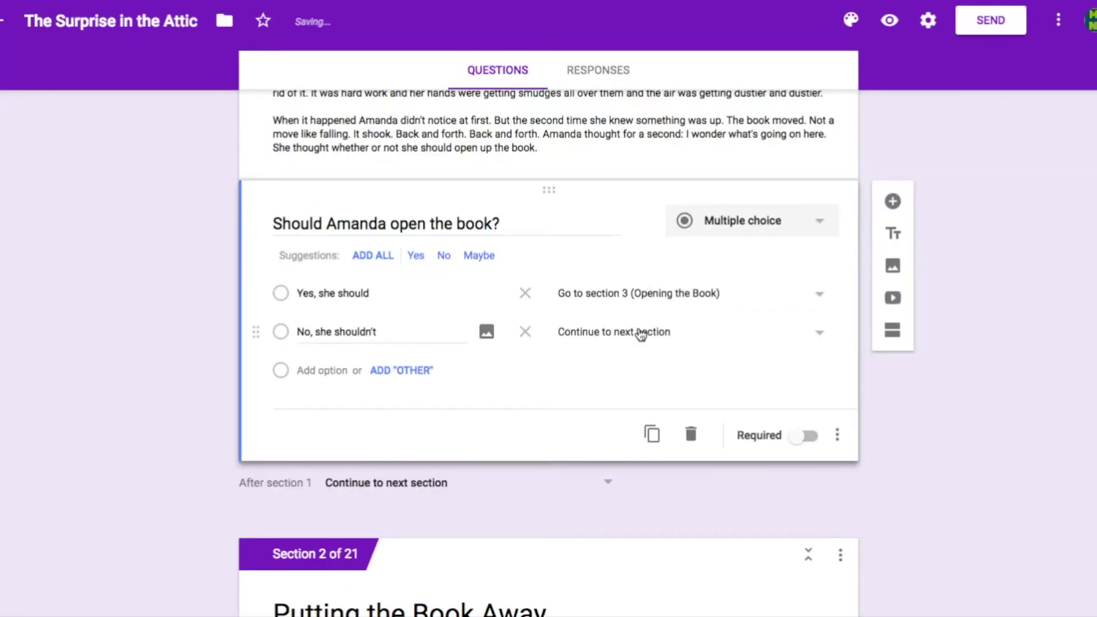
click(642, 336)
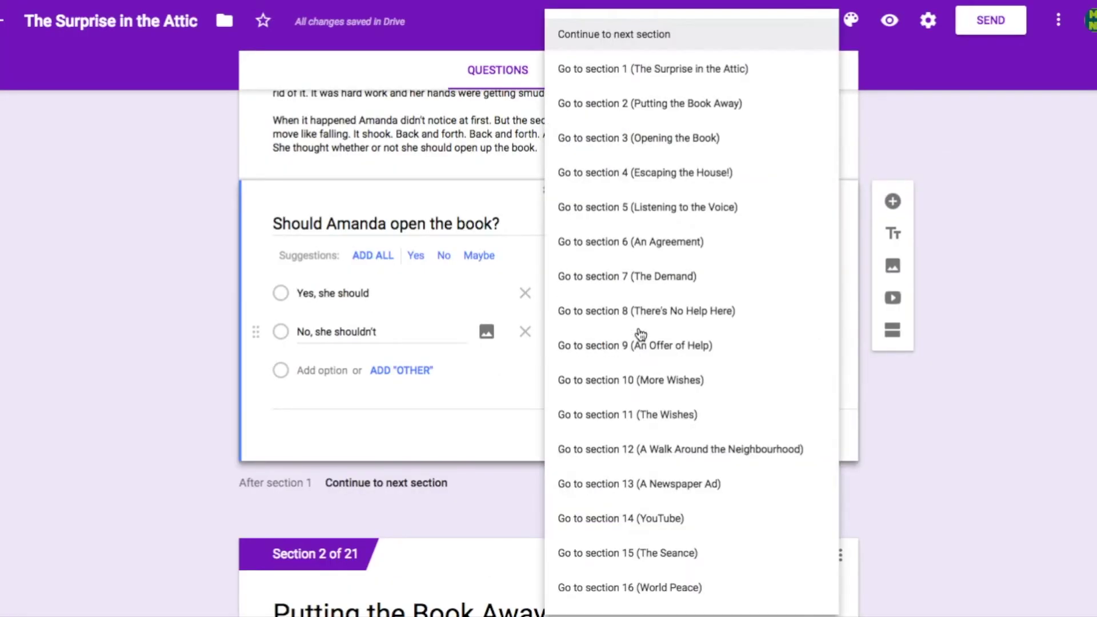
click(573, 165)
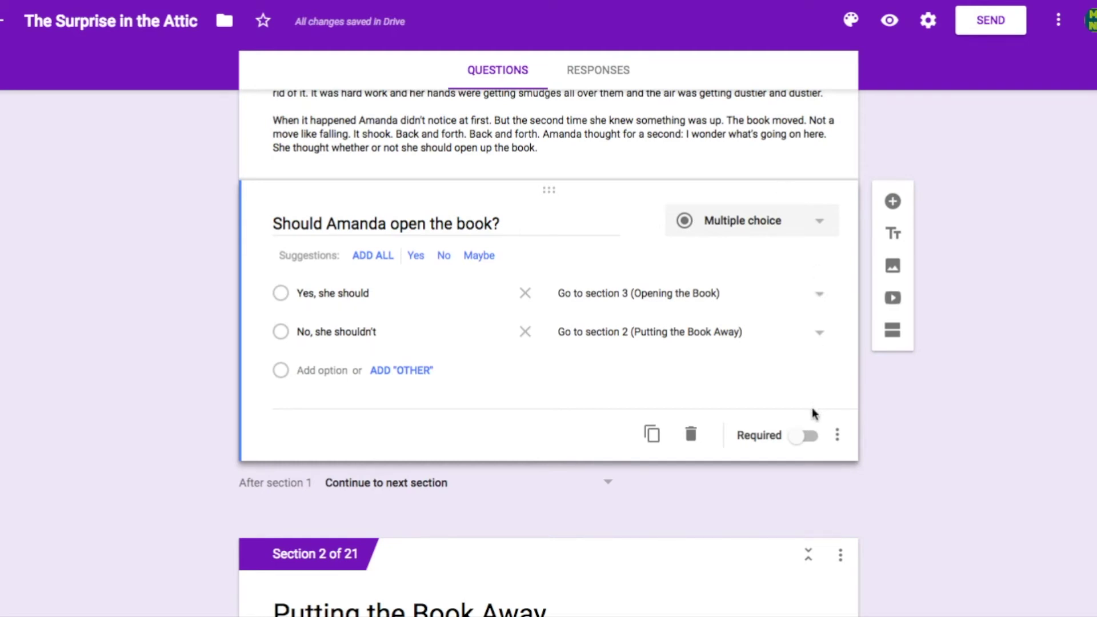
Step: Make the book question required
click(803, 440)
scroll(916, 444, down, 18)
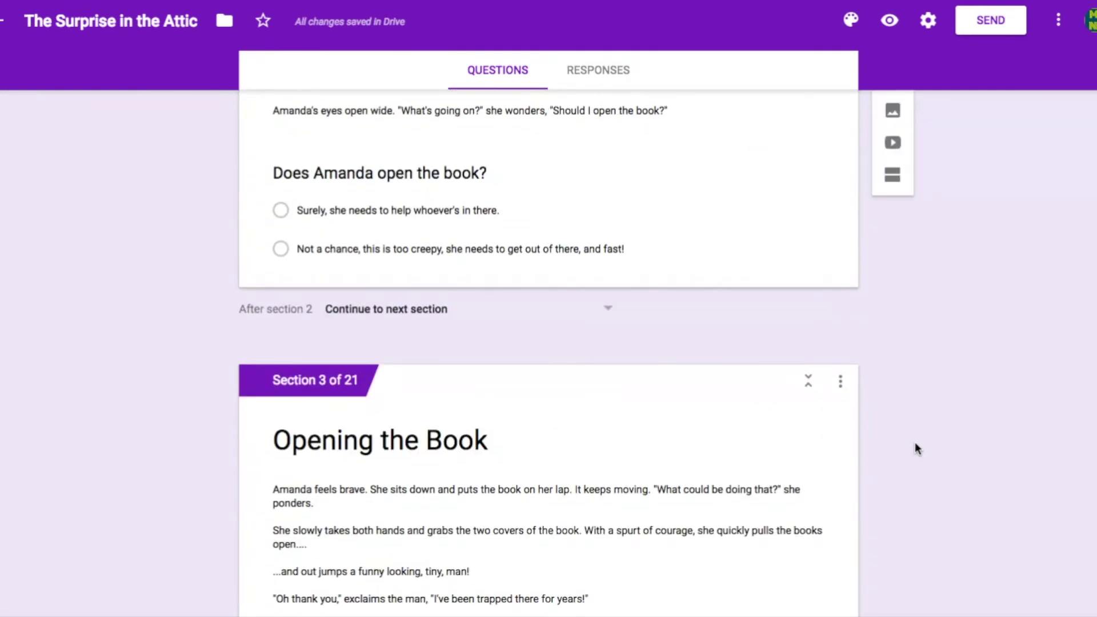
scroll(917, 449, down, 18)
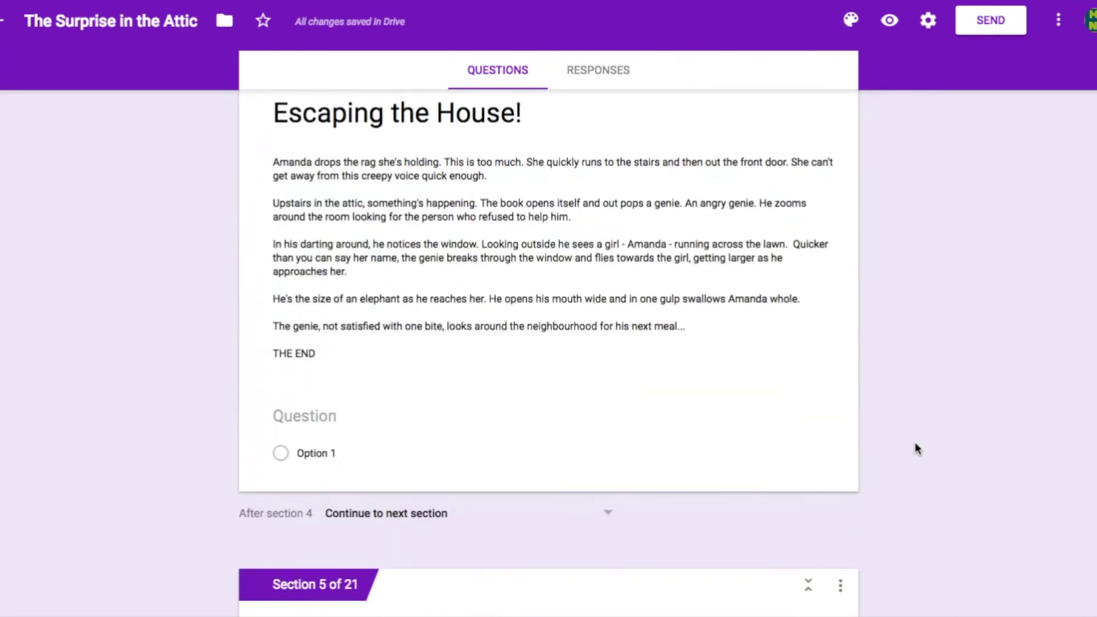
scroll(917, 449, up, 2)
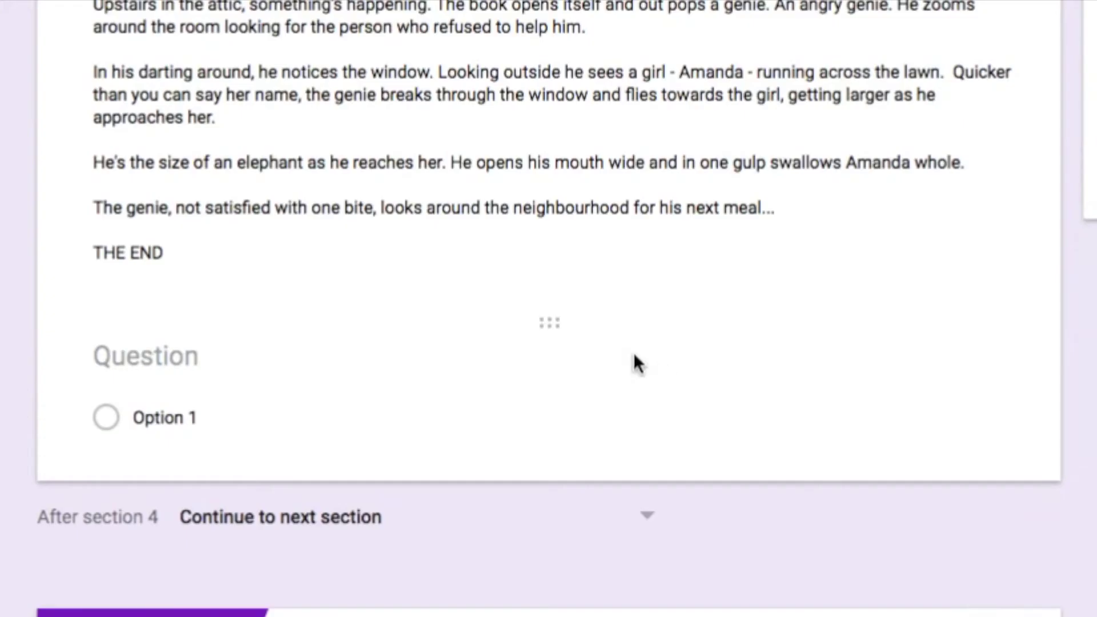
Step: Ask 'Do you want to try again?' in section 4 with Yes and No answers
click(207, 357)
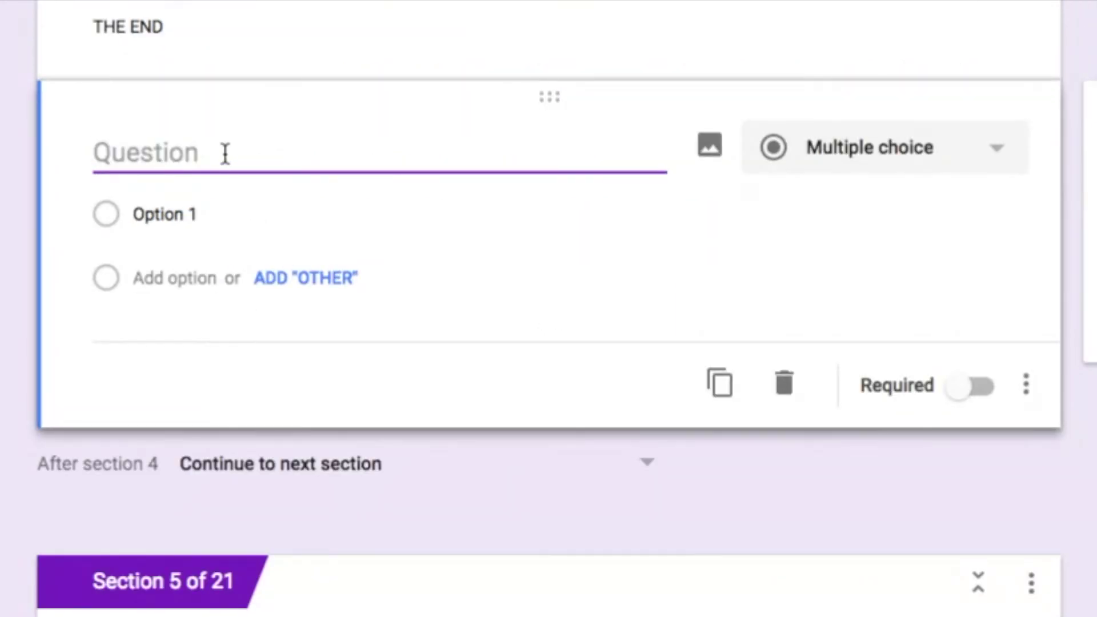
text(Do you)
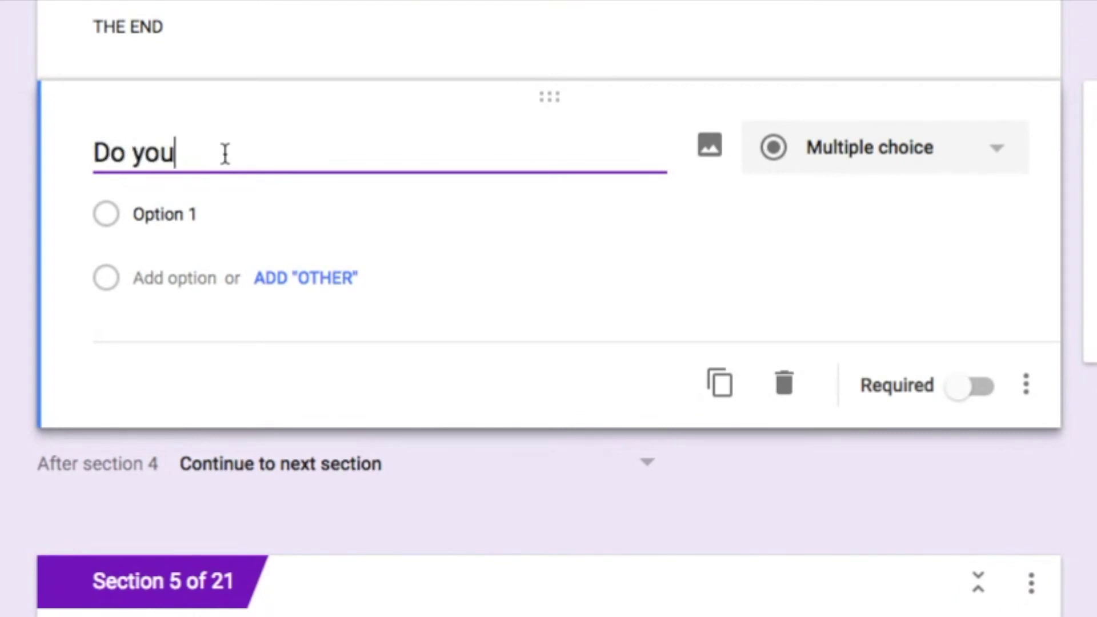
text( want to try again?)
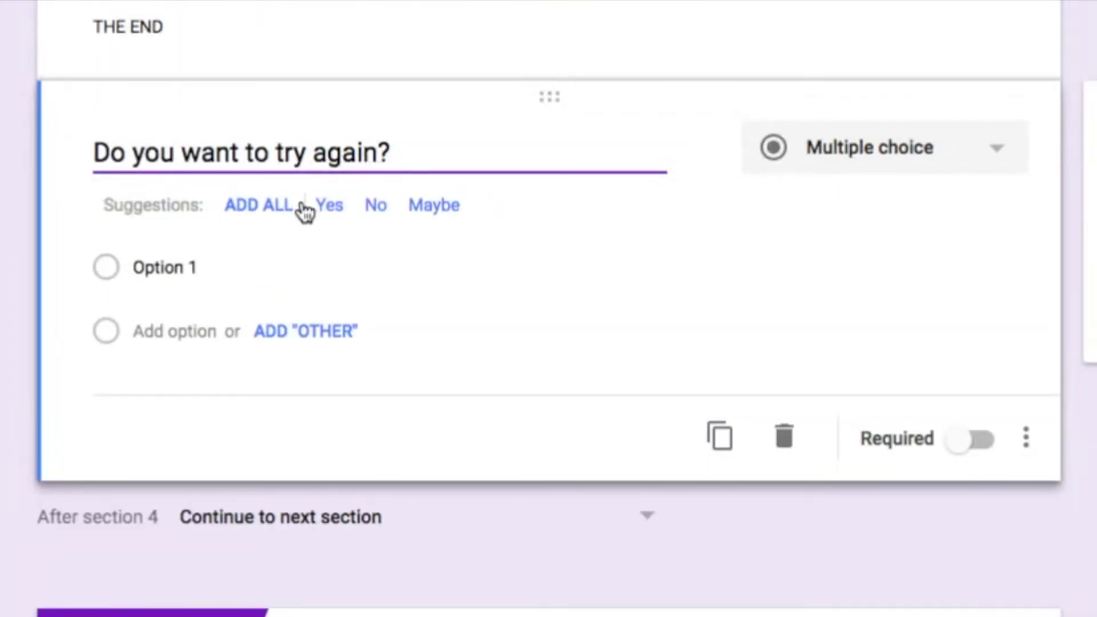
click(321, 207)
click(326, 216)
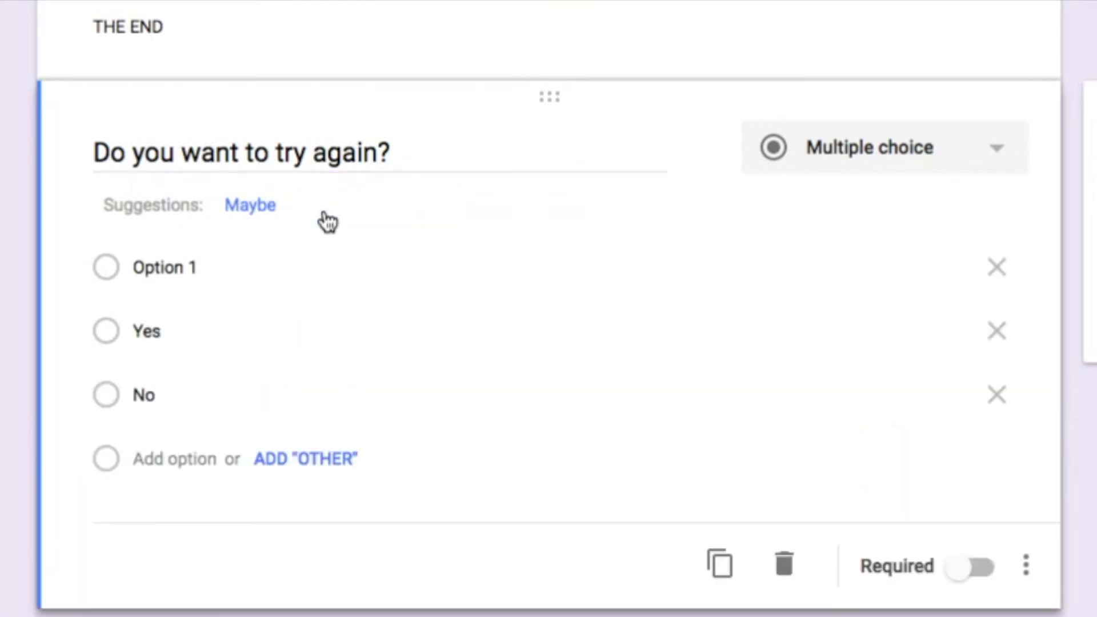
click(997, 269)
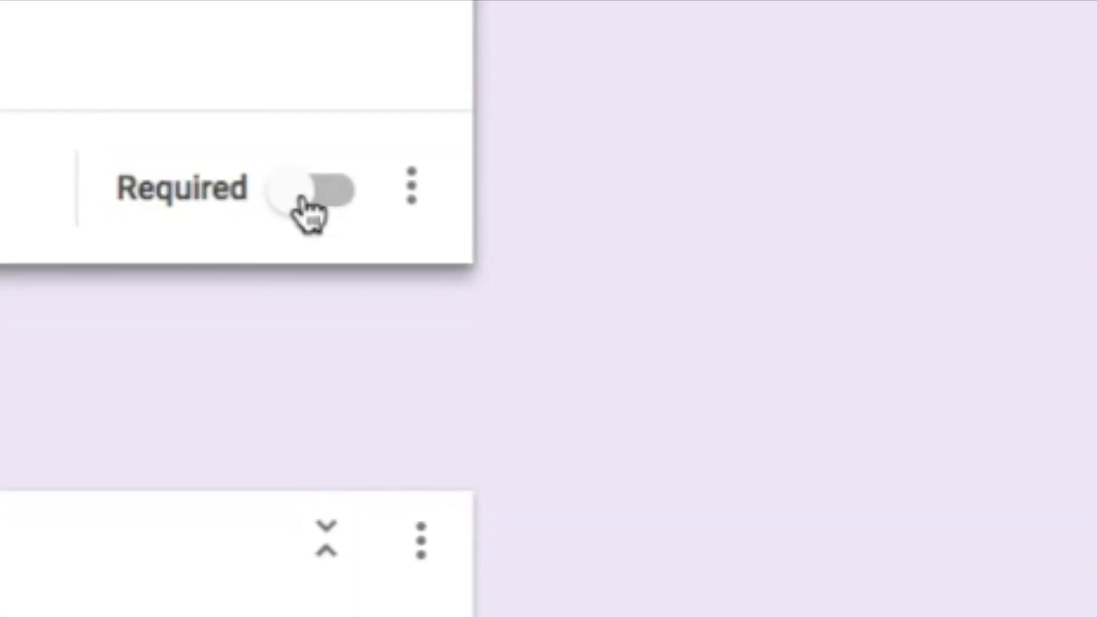
Step: Make the try-again question required with answer-based section routing enabled
click(309, 215)
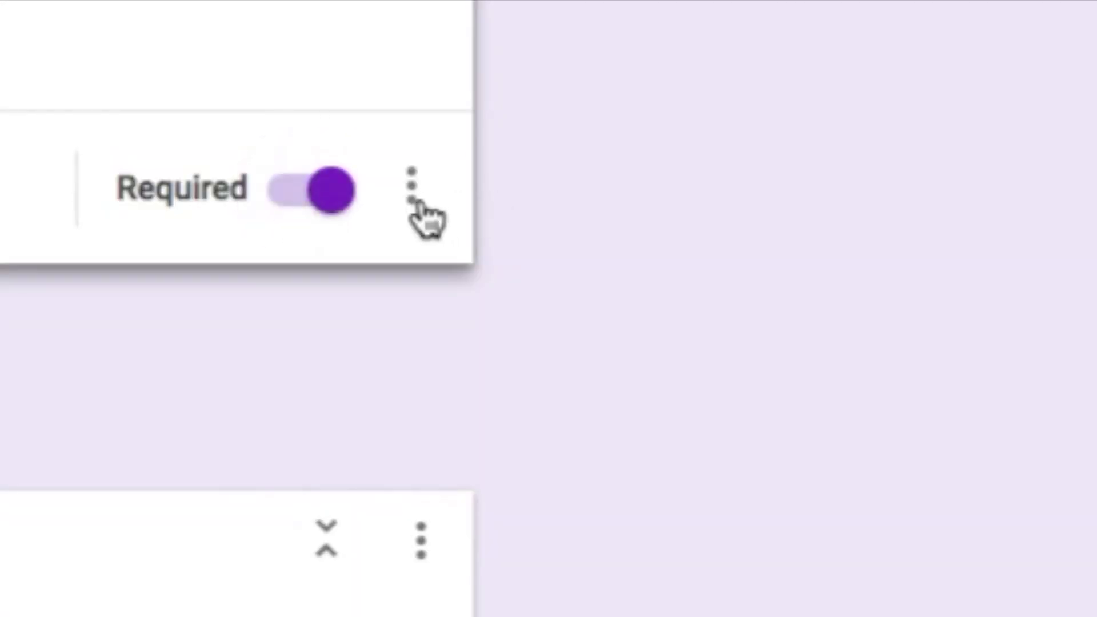
click(413, 200)
click(566, 497)
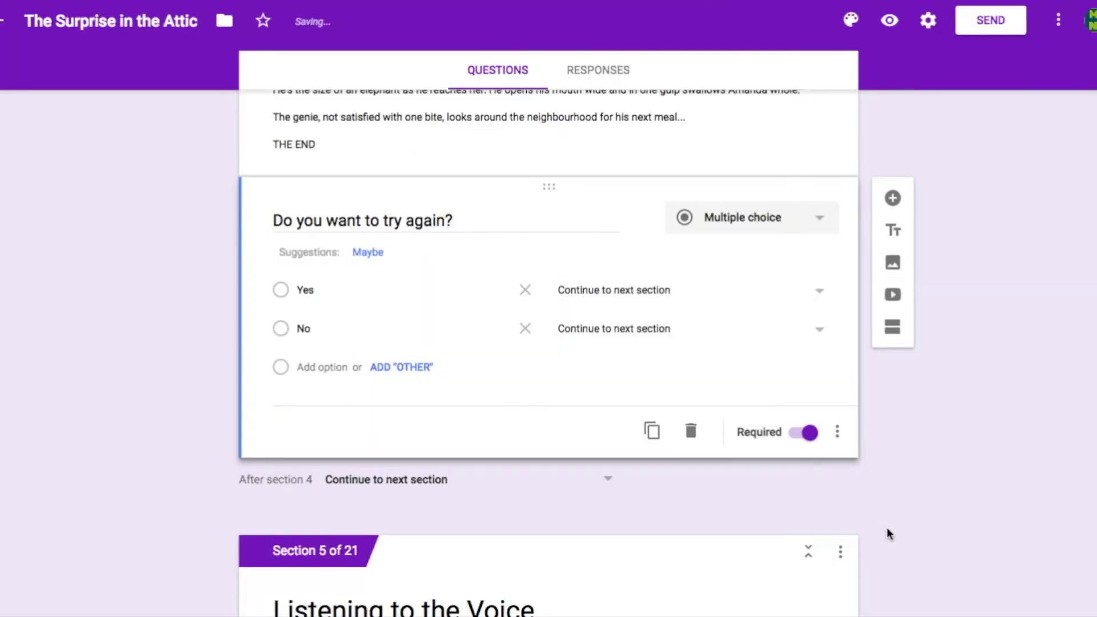
Step: Route Yes to section 1 (The Surprise in the Attic) and No to Submit form
click(803, 292)
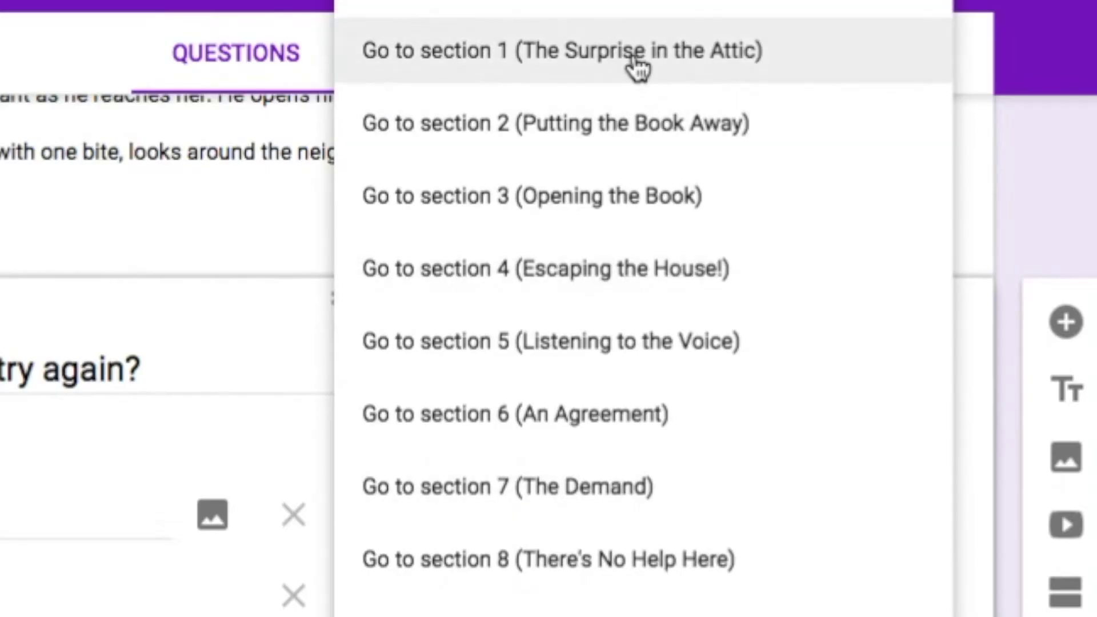
click(639, 67)
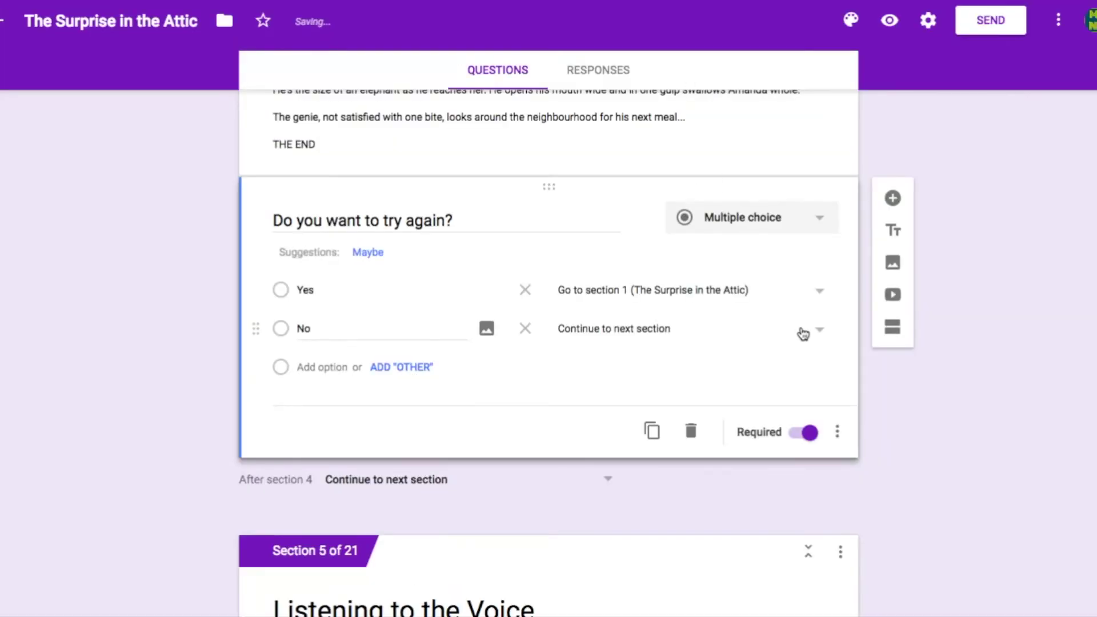
click(803, 331)
scroll(697, 348, down, 5)
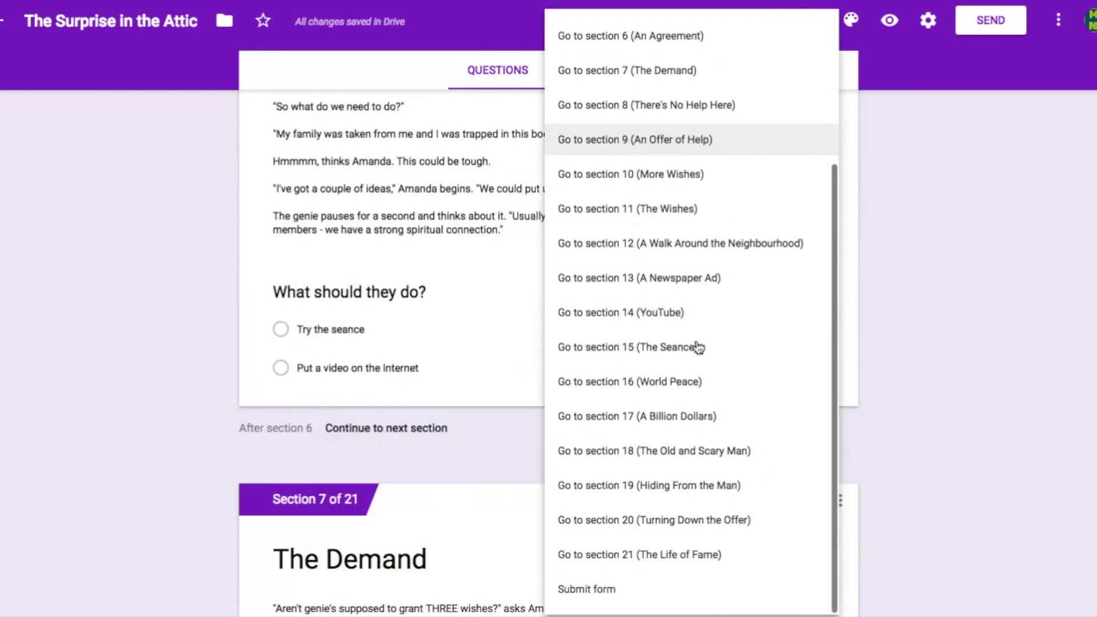
click(294, 543)
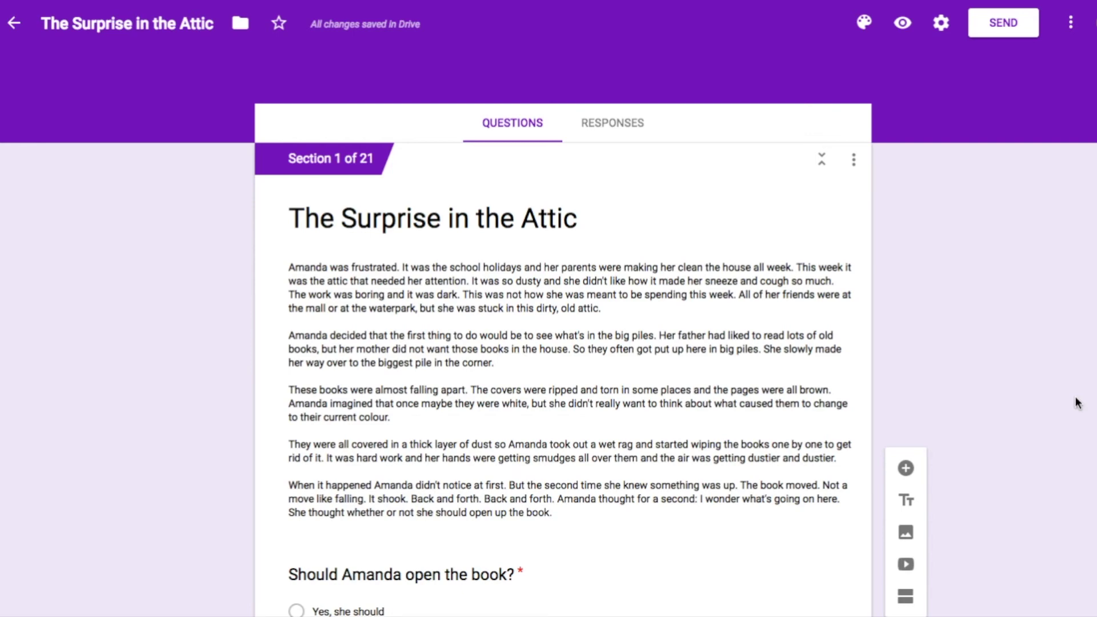
Step: Check the form's shareable link under Send, then preview the form as a respondent
click(1013, 30)
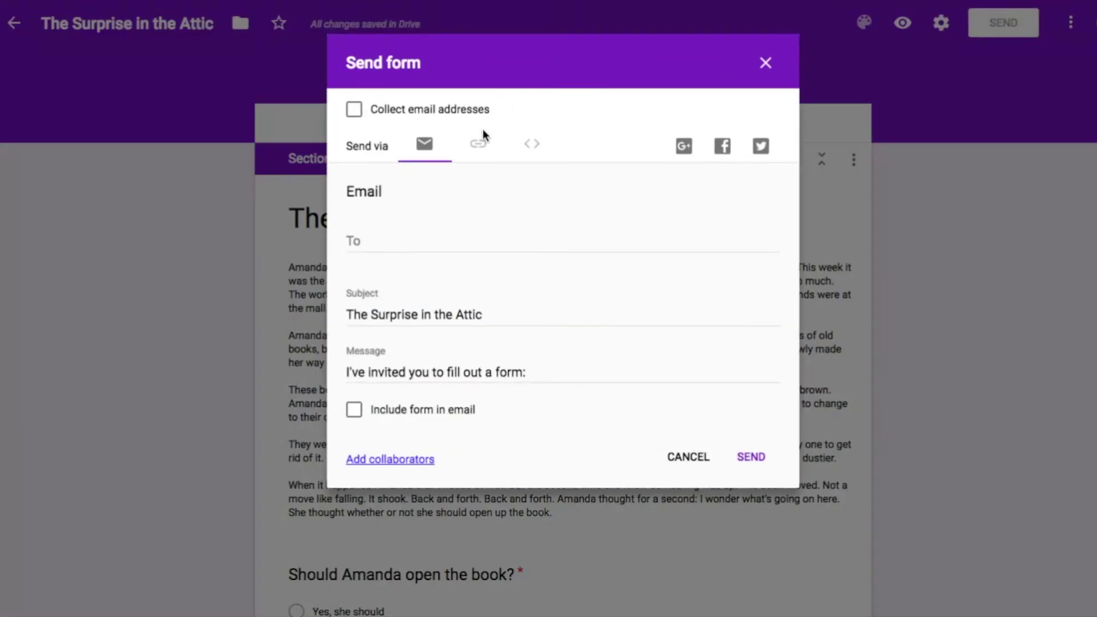
click(477, 143)
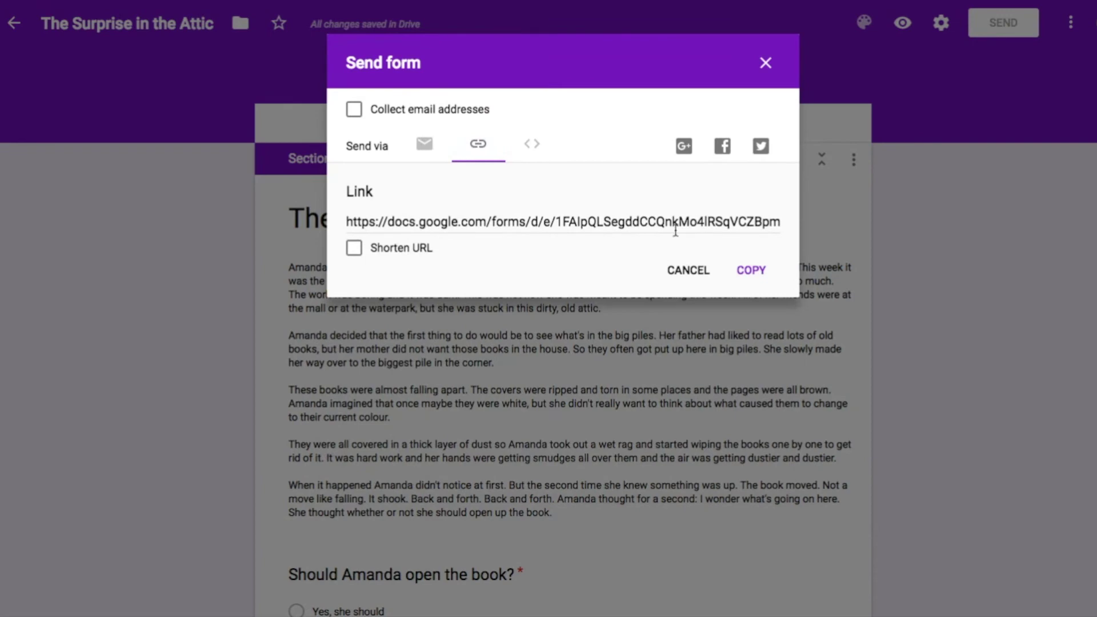
click(766, 63)
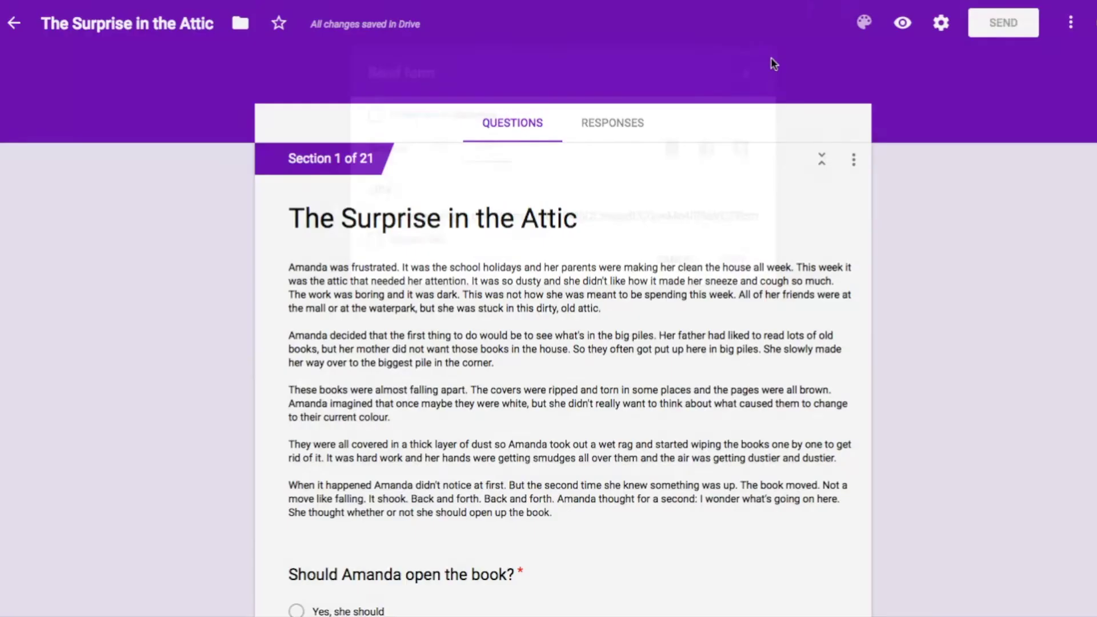
click(905, 26)
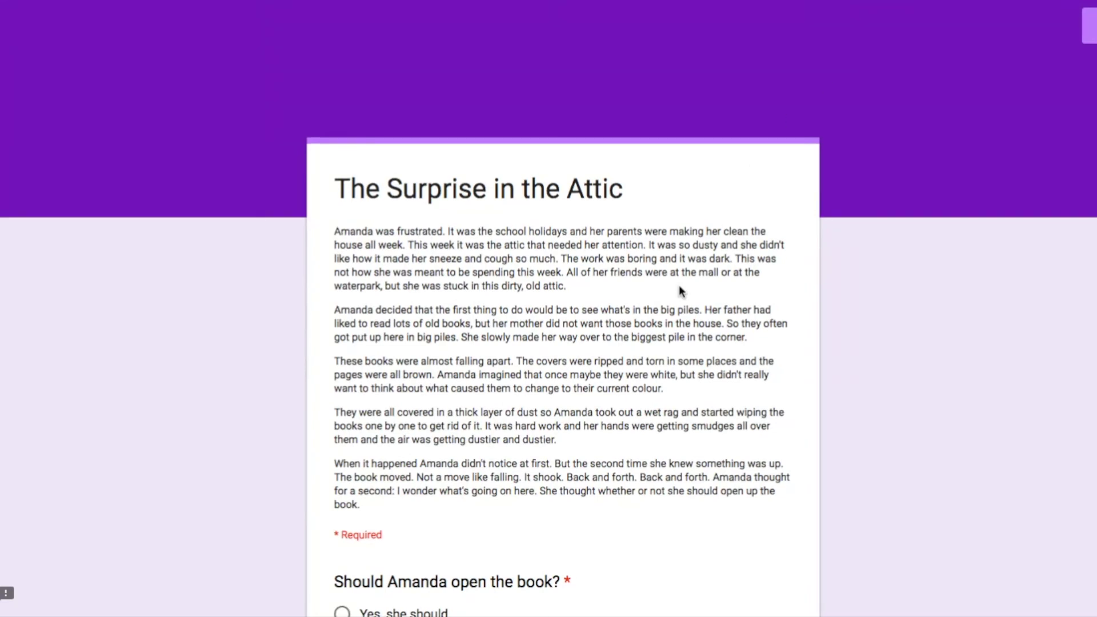
Step: Answer 'Yes, she should' to opening the book and continue
scroll(679, 286, down, 2)
scroll(679, 285, down, 1)
click(370, 499)
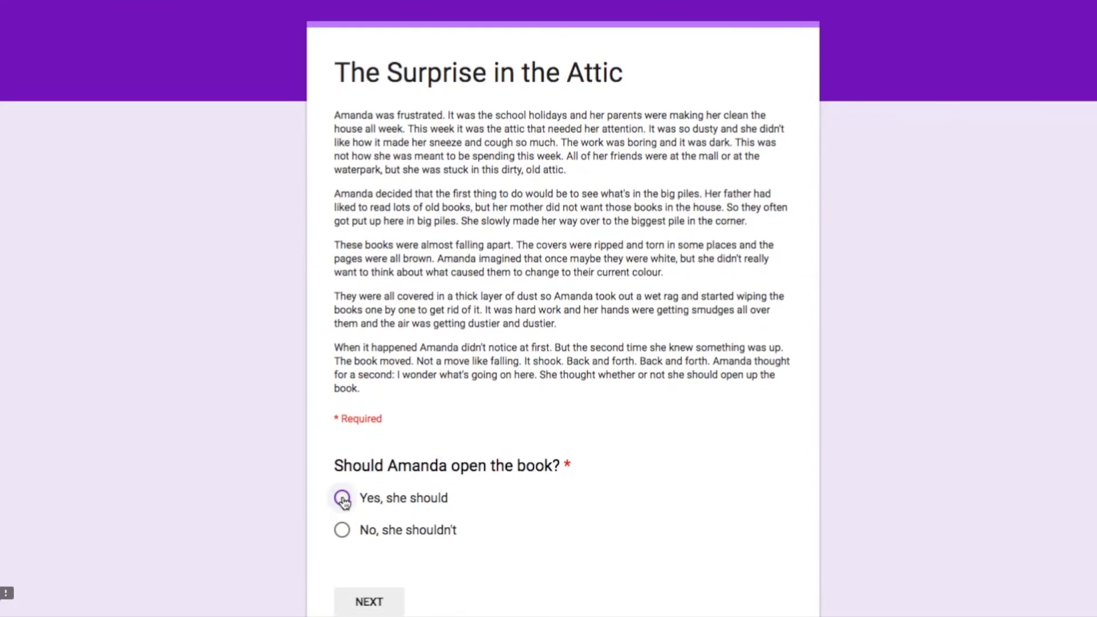
click(369, 602)
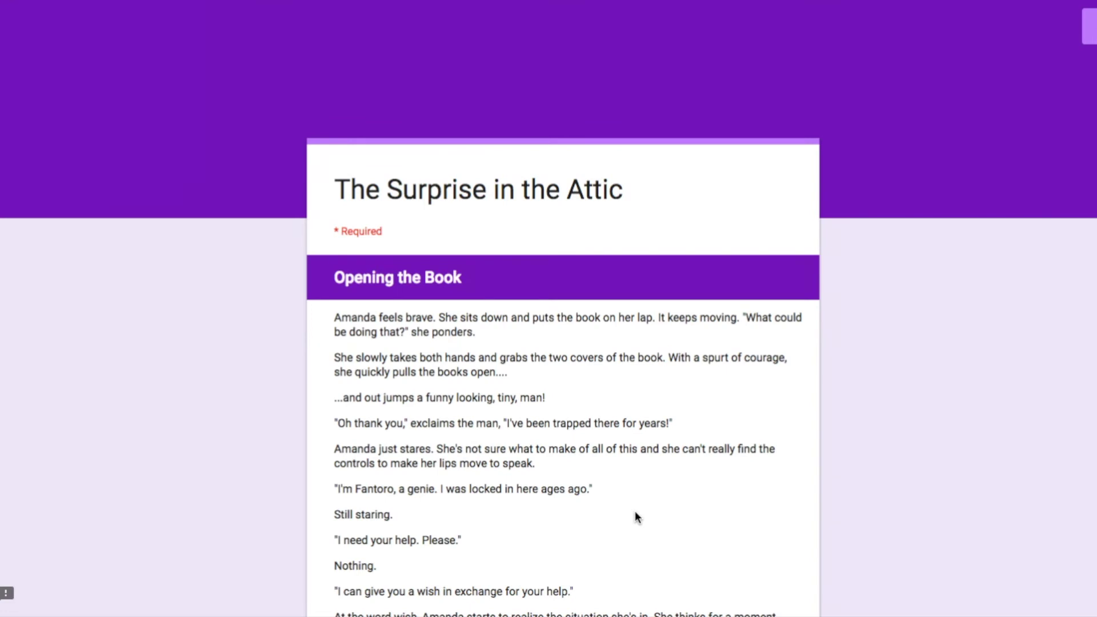
Step: Choose the reply asking for three wishes and continue
scroll(636, 513, down, 3)
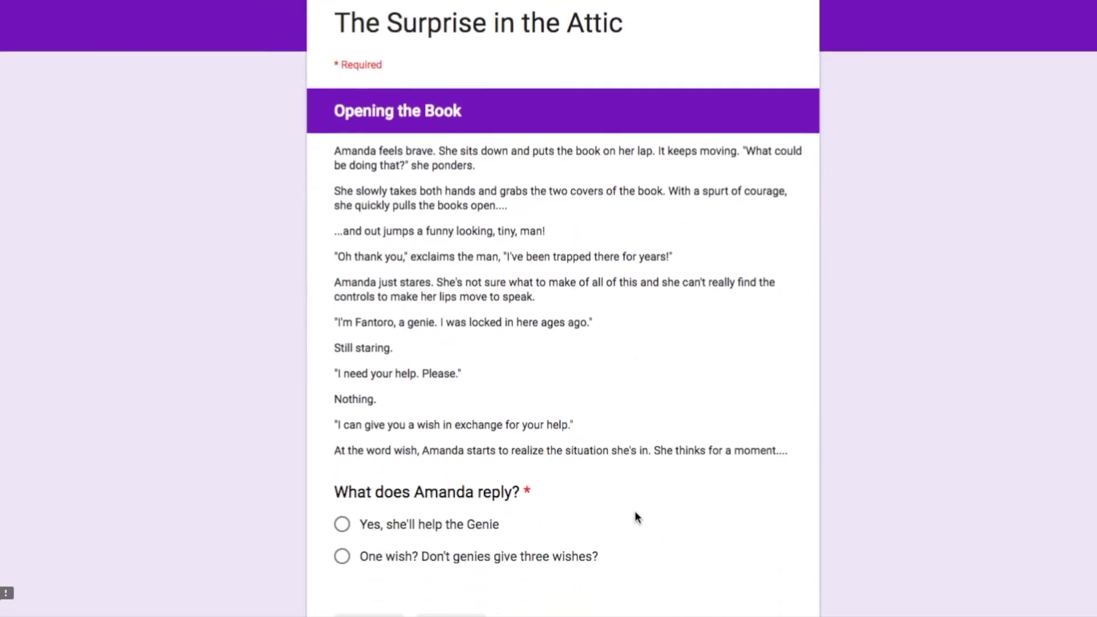
scroll(636, 511, down, 1)
scroll(636, 511, down, 1)
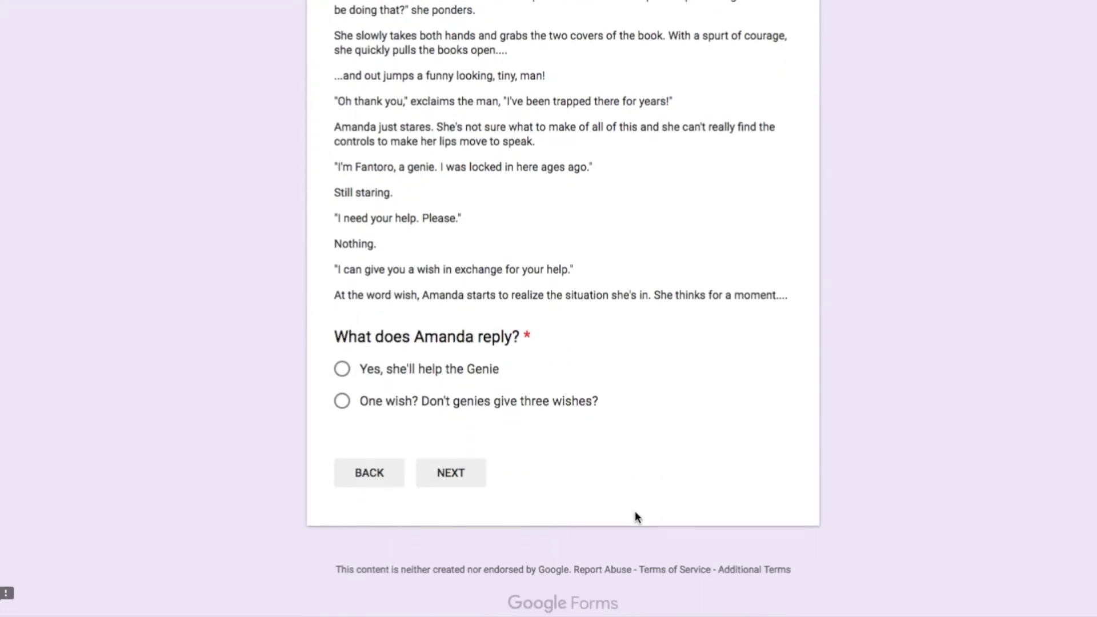
click(343, 400)
click(471, 470)
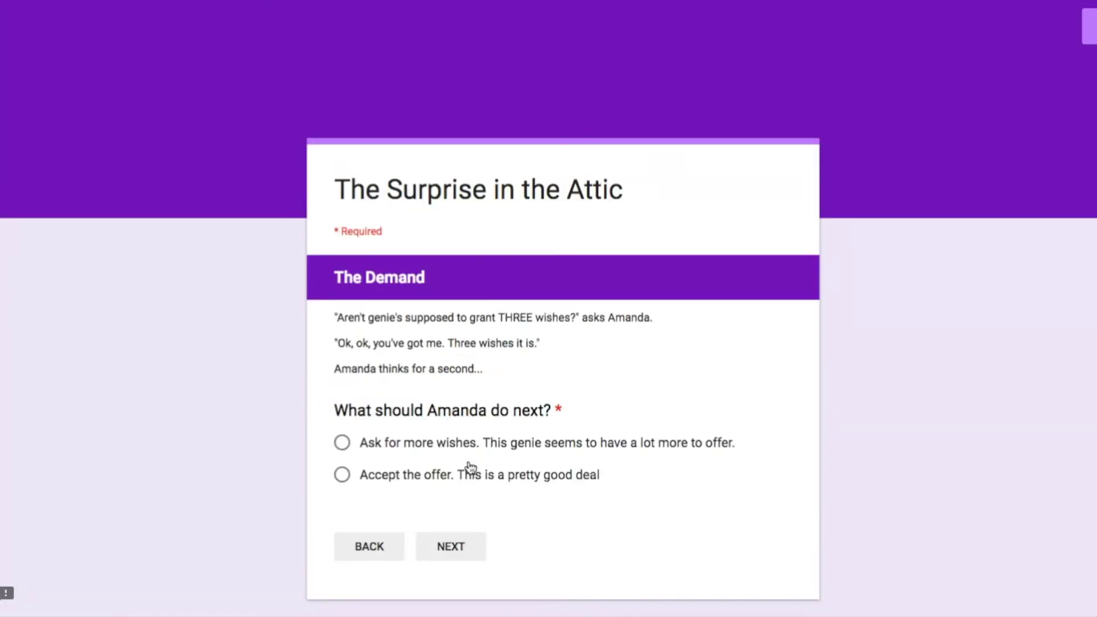
Step: Choose 'Ask for more wishes', then answer Yes to trying the story again
click(341, 443)
click(447, 548)
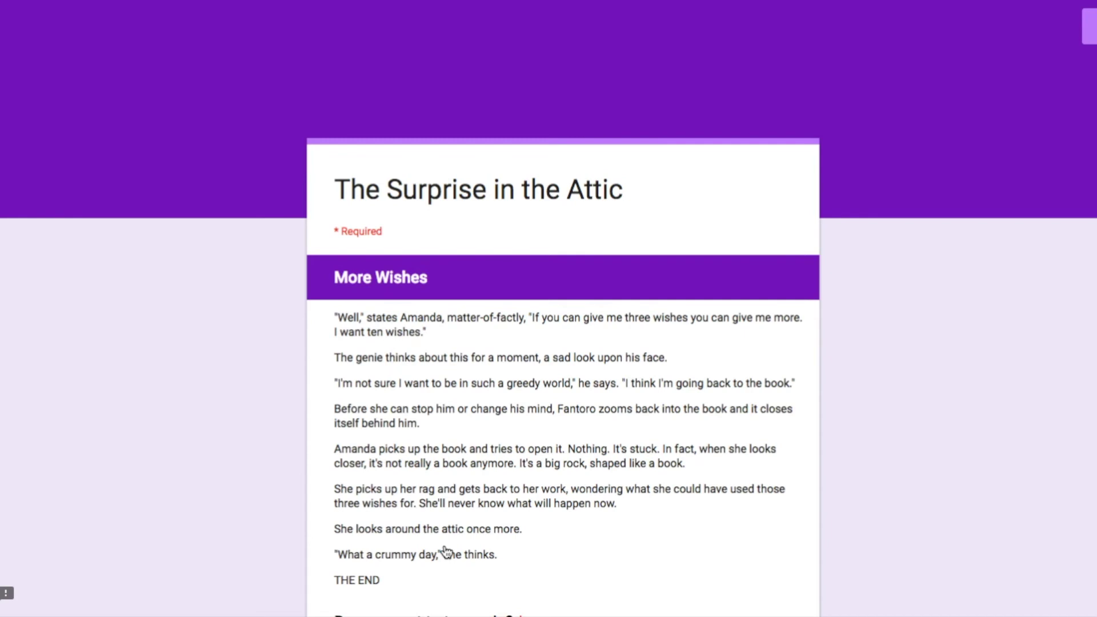
scroll(469, 492, down, 3)
click(342, 497)
click(450, 600)
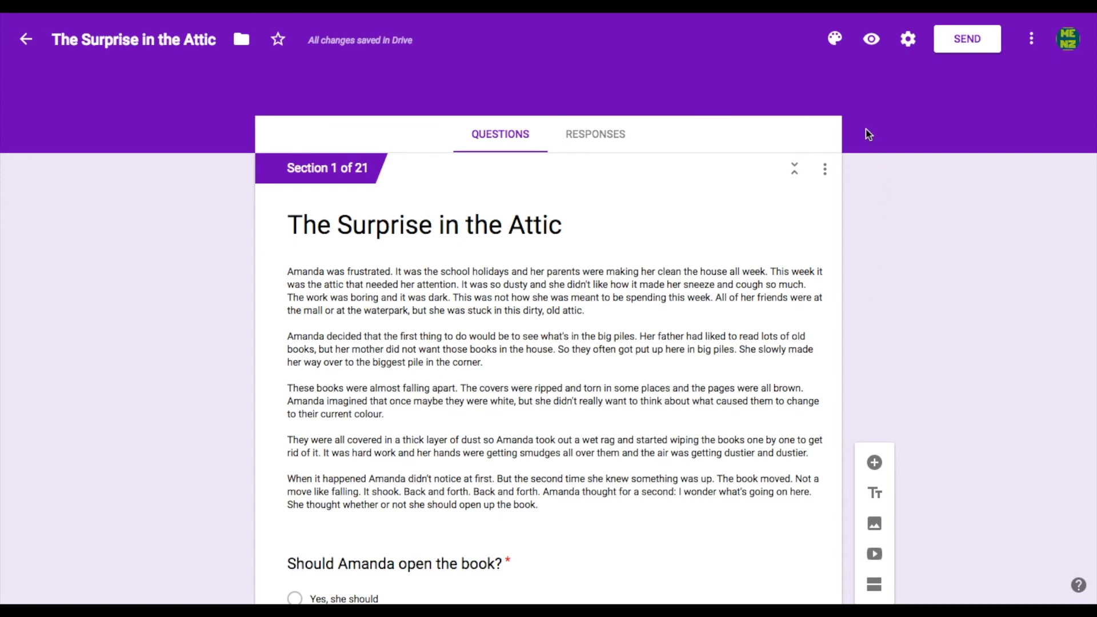
Step: Change the form's theme colour to orange, then to indigo
click(836, 39)
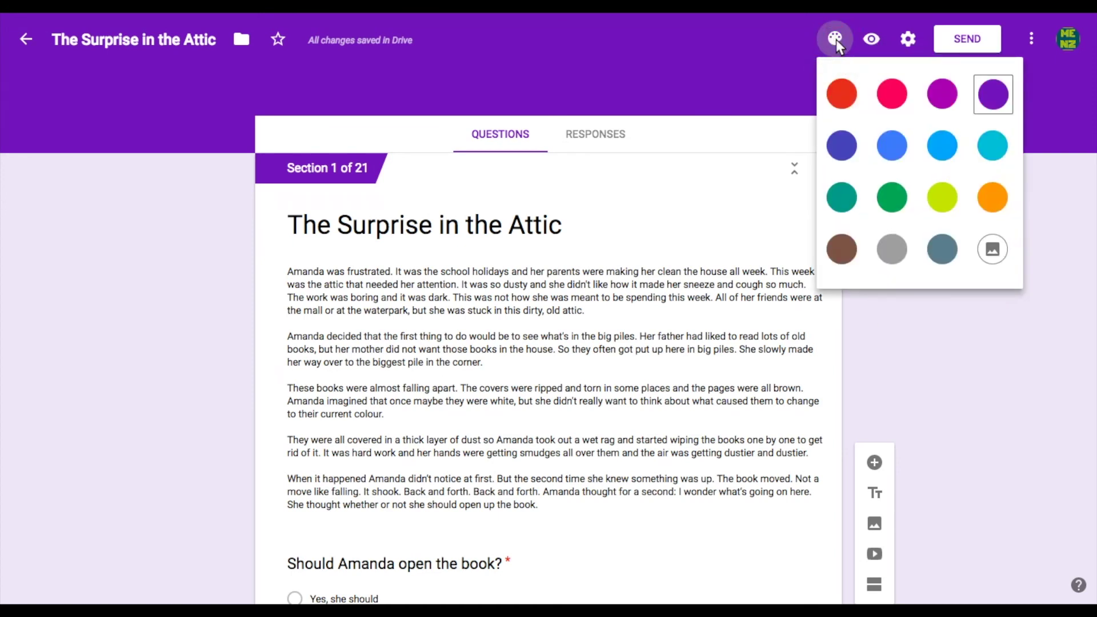
click(987, 191)
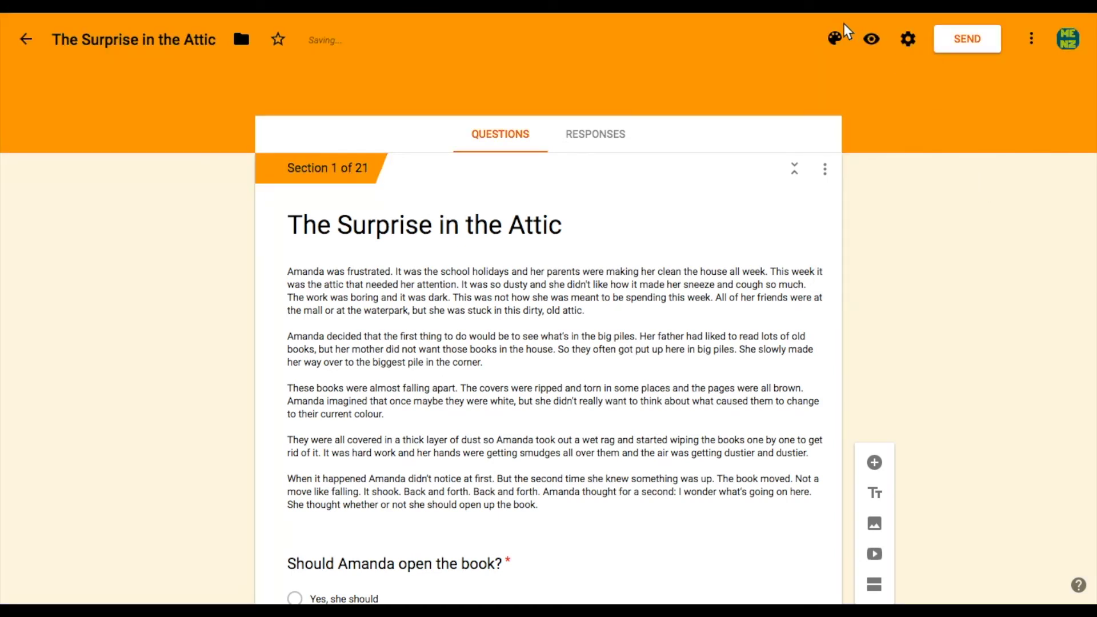
click(840, 39)
click(842, 143)
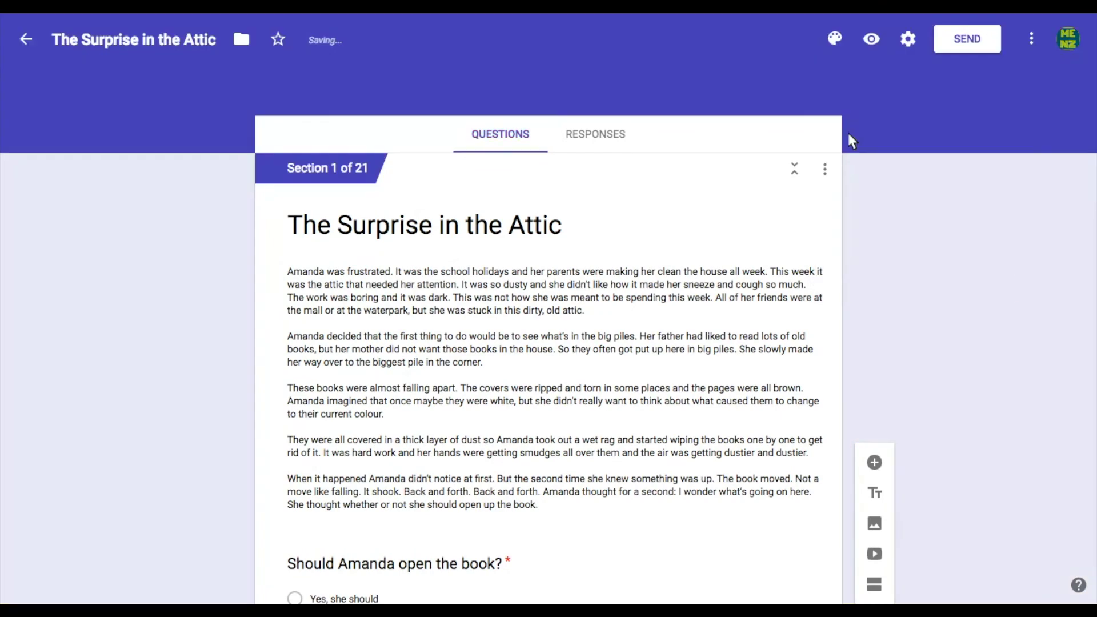
Step: Pick a custom header image for the theme and switch to Upload photos
click(836, 41)
click(992, 249)
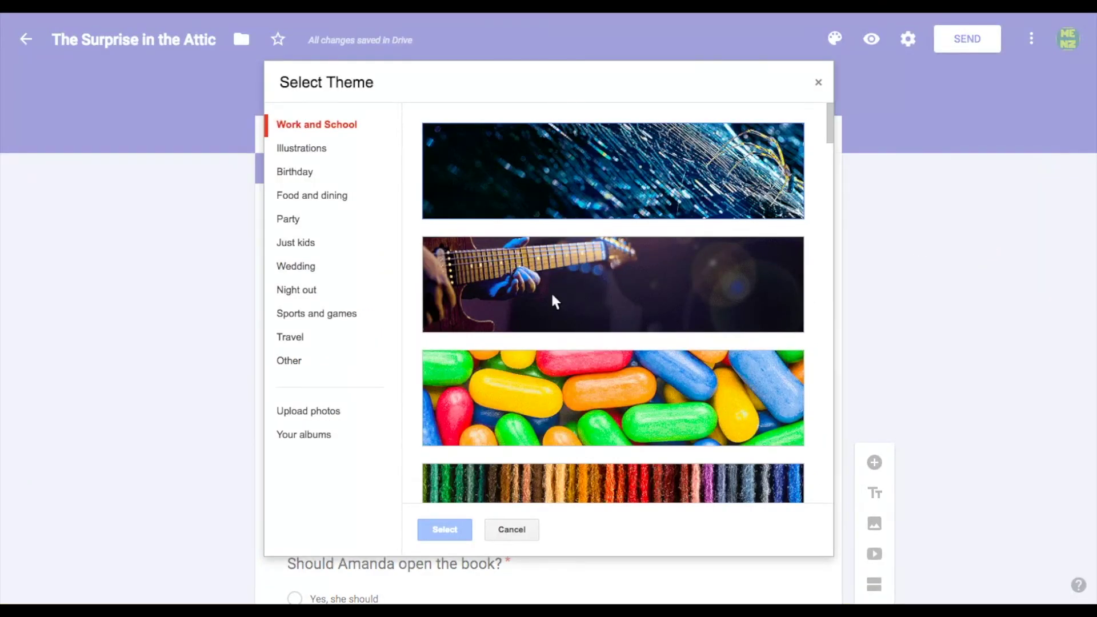
scroll(552, 301, down, 10)
scroll(552, 293, down, 10)
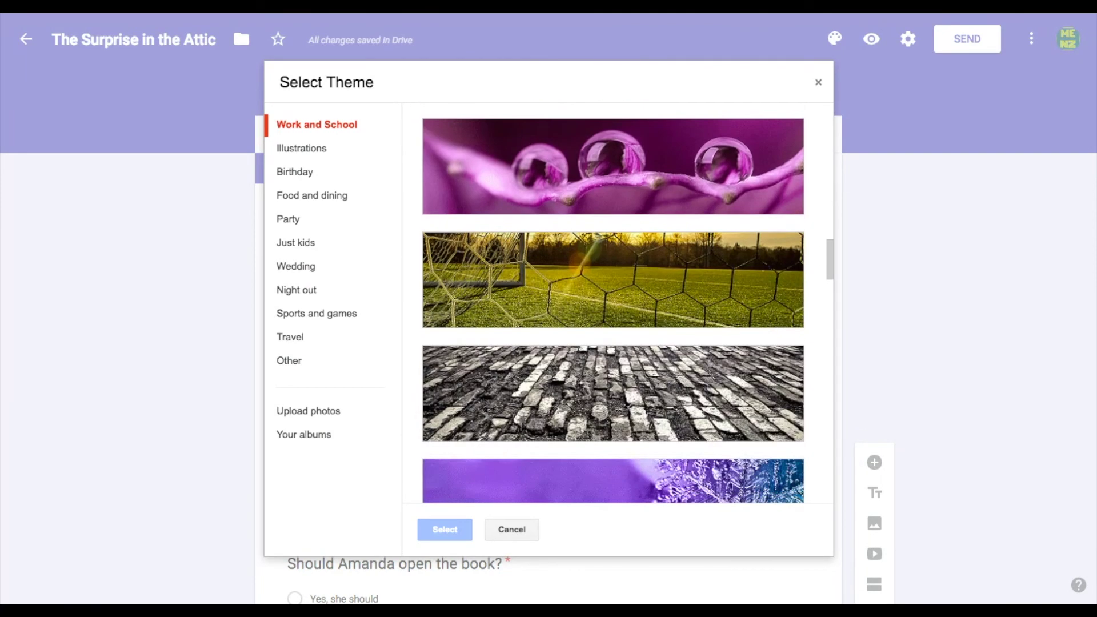
click(311, 411)
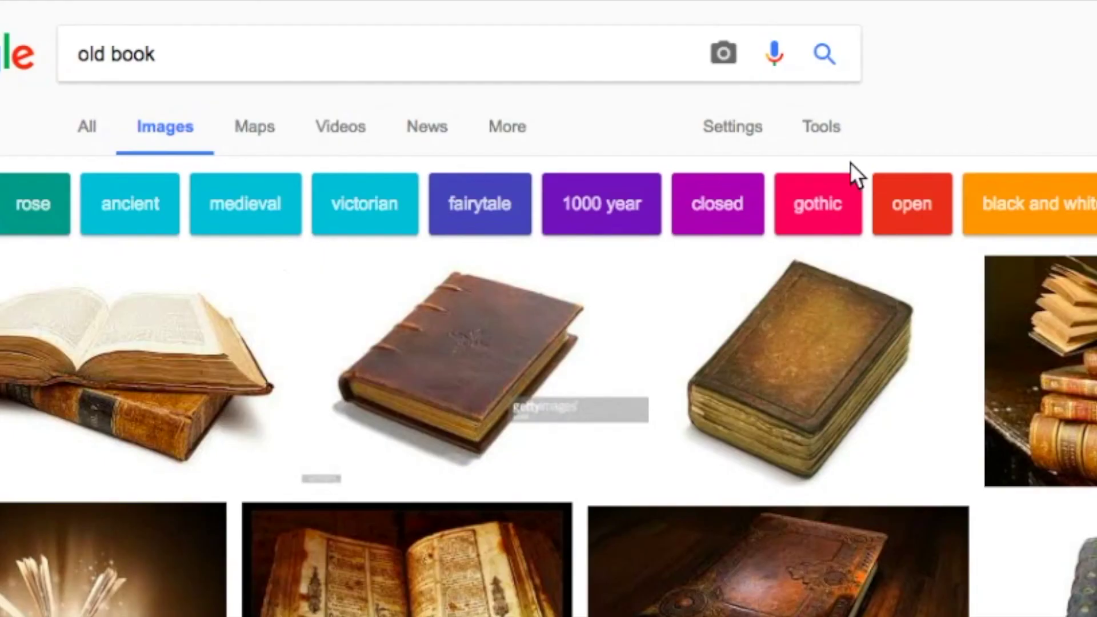
Step: Filter the 'old book' image results to 'Labeled for reuse with modification'
click(828, 124)
click(540, 172)
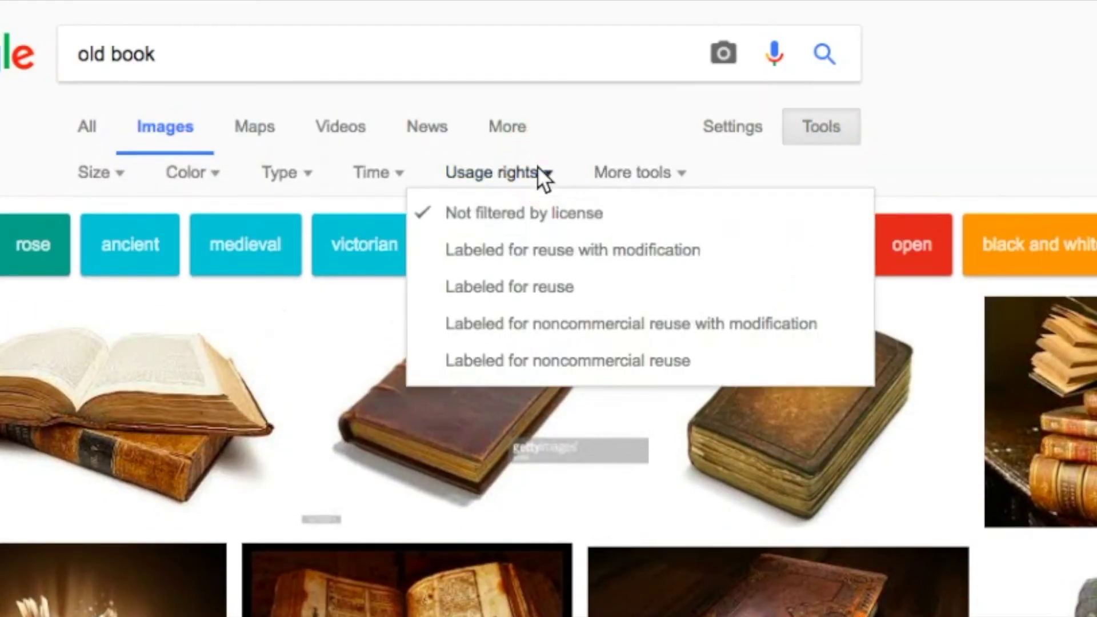
click(501, 251)
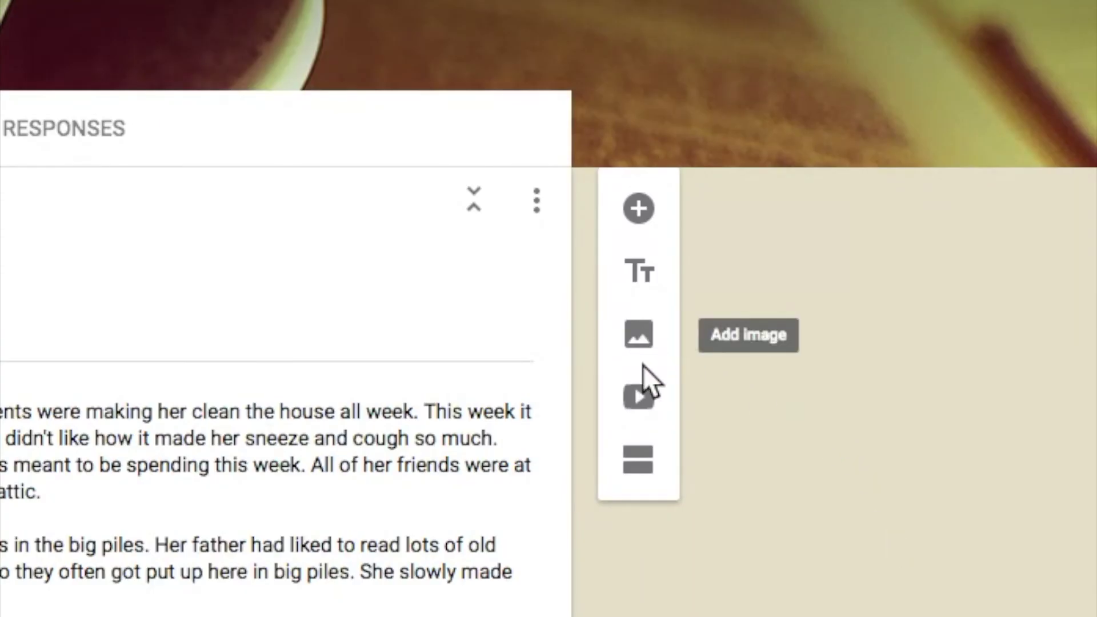
Step: Upload the old leather book picture below the attic story and center-align it
click(645, 343)
click(557, 346)
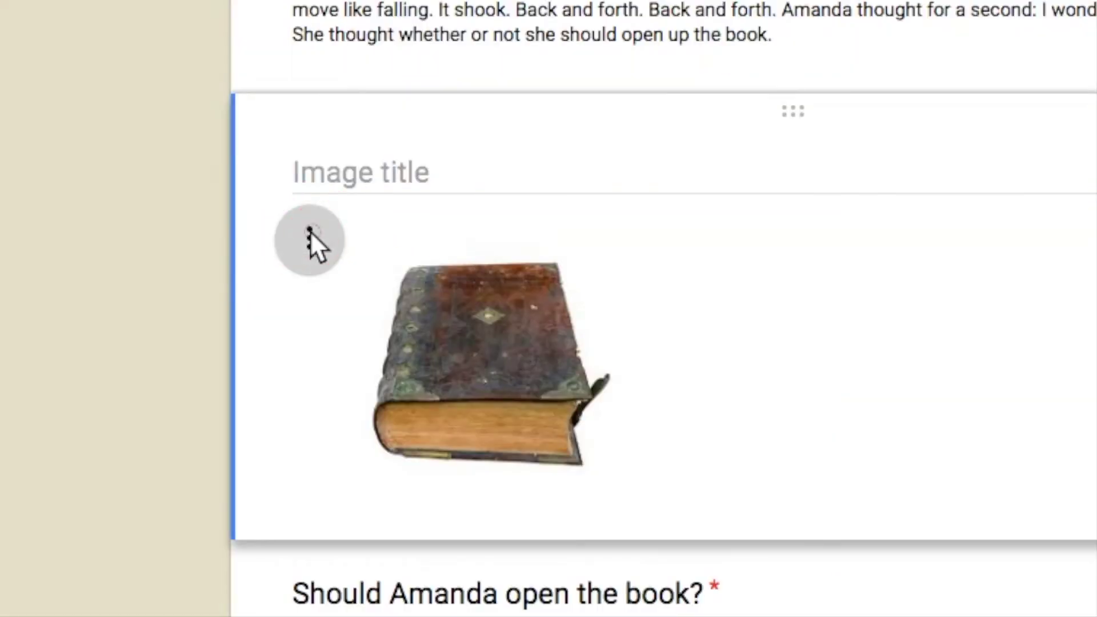
click(310, 231)
click(241, 304)
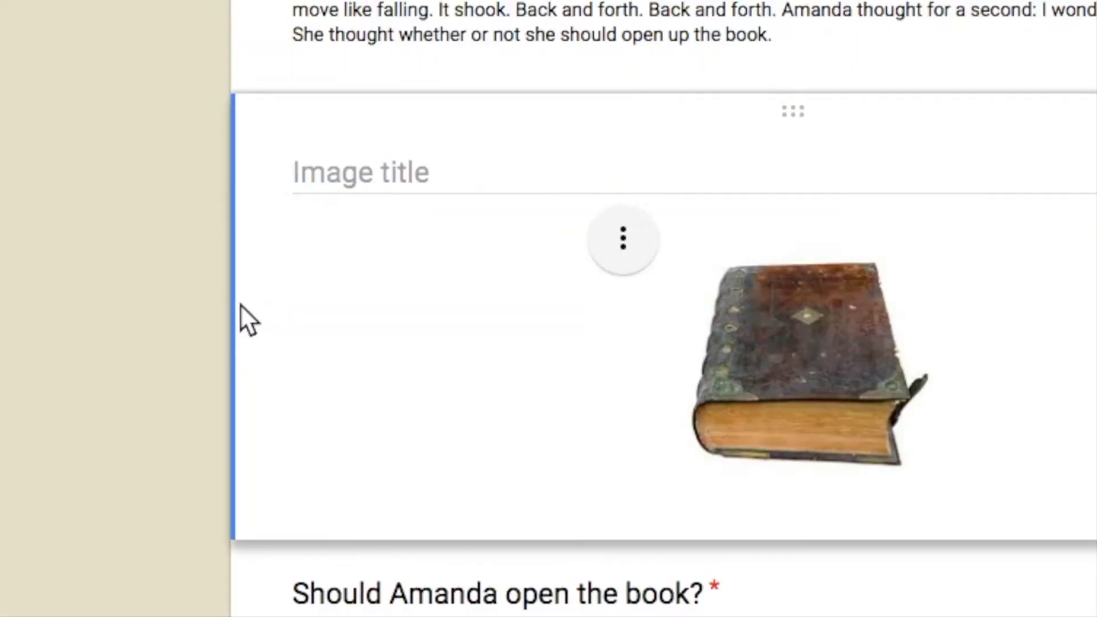